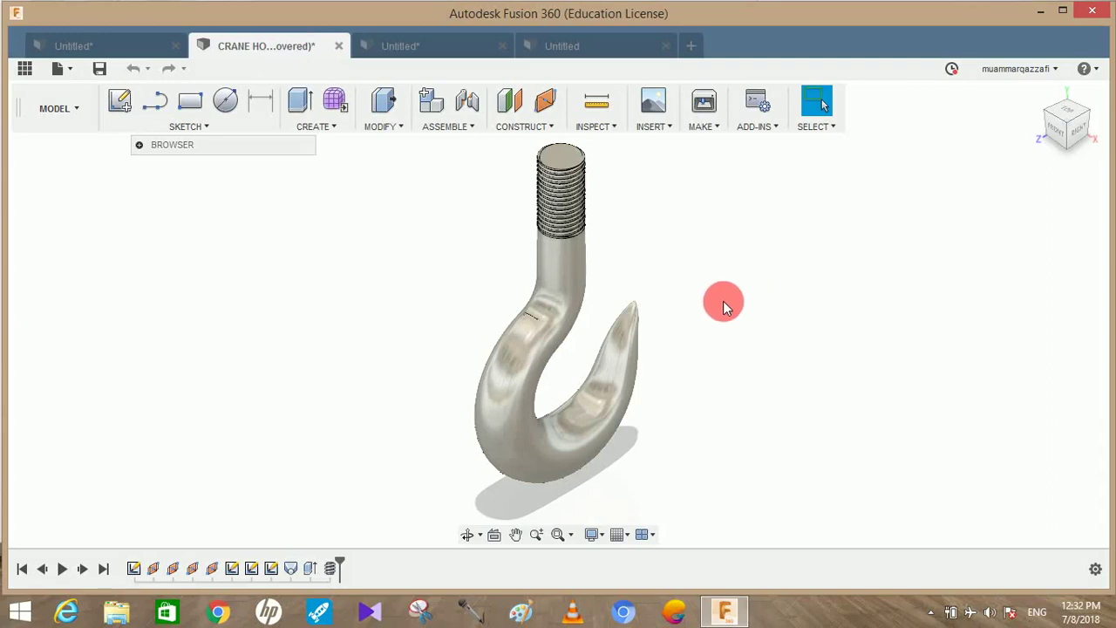
pyautogui.keyDown('shift'); pyautogui.moveTo(722, 301); pyautogui.dragTo(637, 291, button='middle'); pyautogui.keyUp('shift')
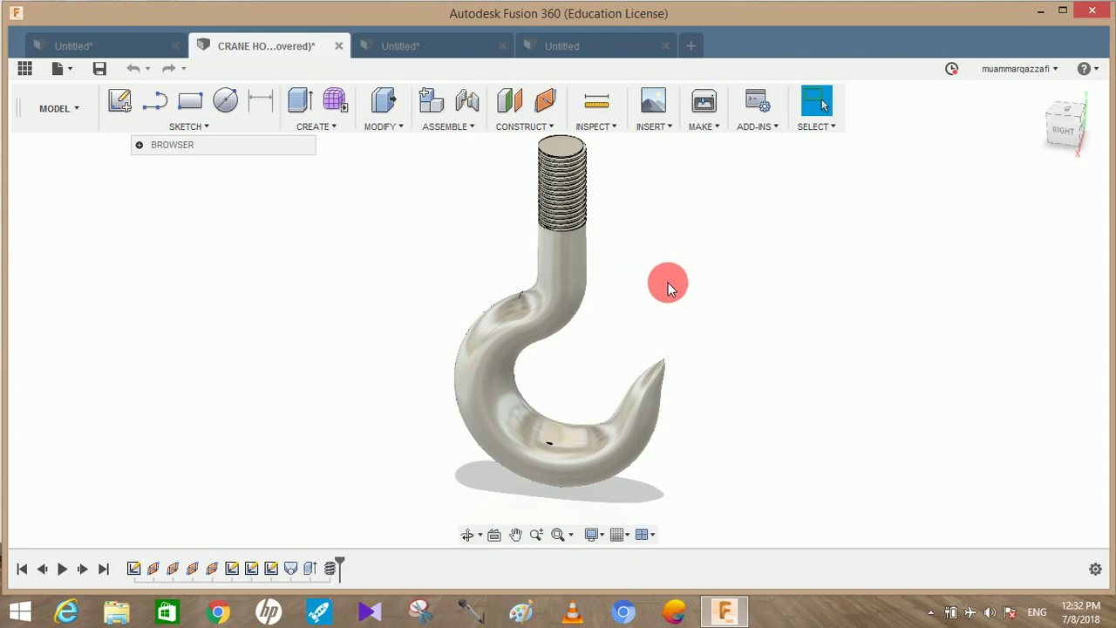
pyautogui.moveTo(668, 282); pyautogui.dragTo(669, 284, button='middle')
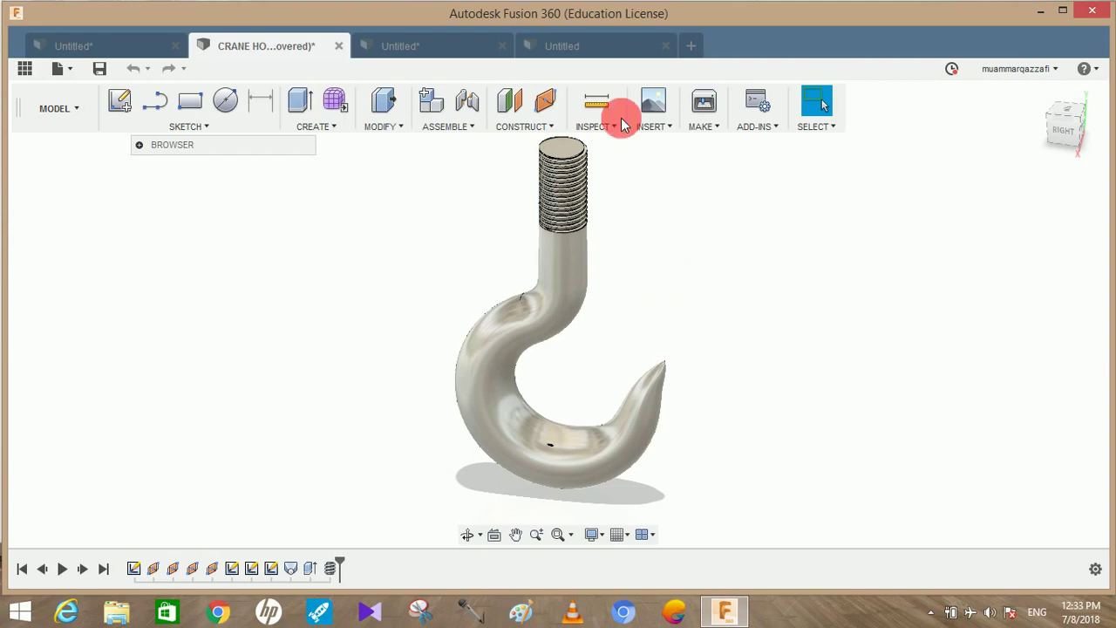
pyautogui.keyDown('shift'); pyautogui.moveTo(680, 207); pyautogui.dragTo(640, 209, button='middle'); pyautogui.keyUp('shift')
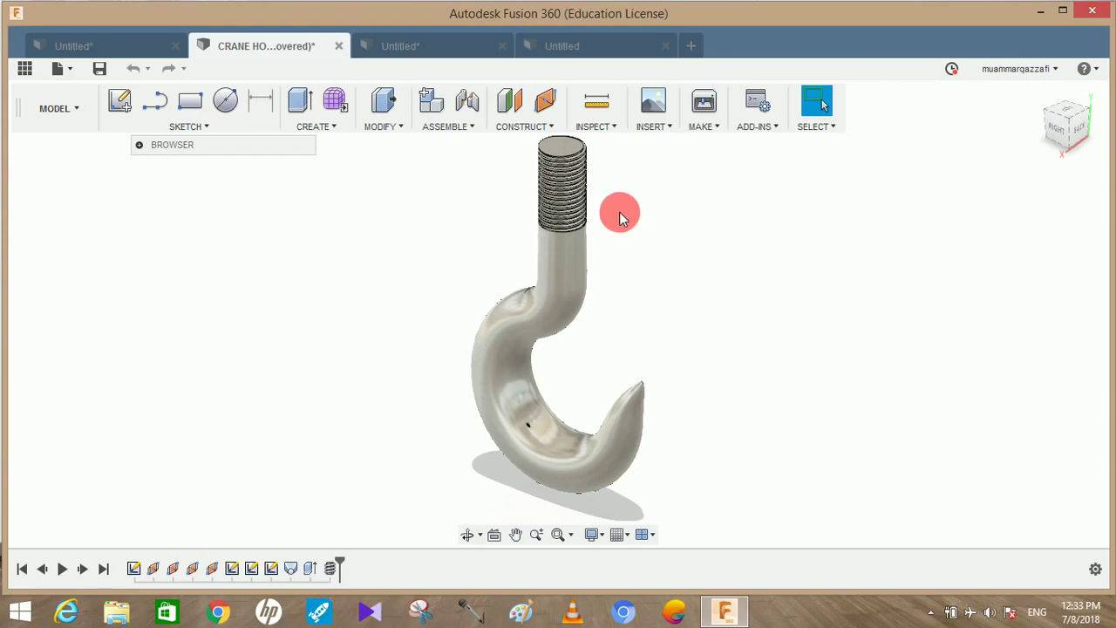
# Switch to the empty untitled design and create a sketch on the vertical YZ plane.
pyautogui.click(559, 46)
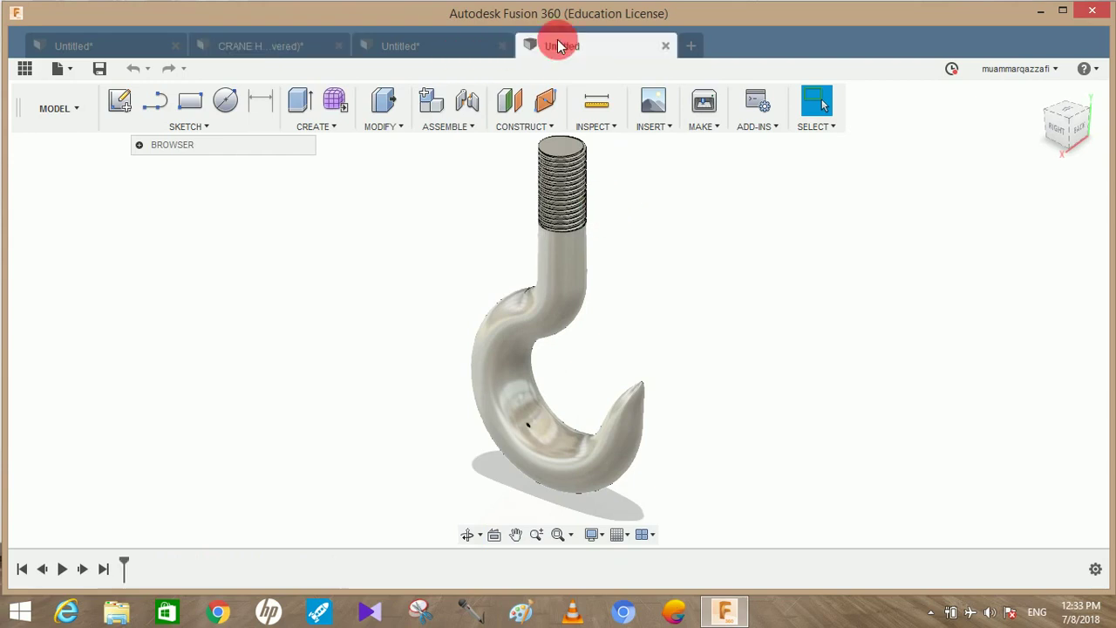
pyautogui.click(120, 100)
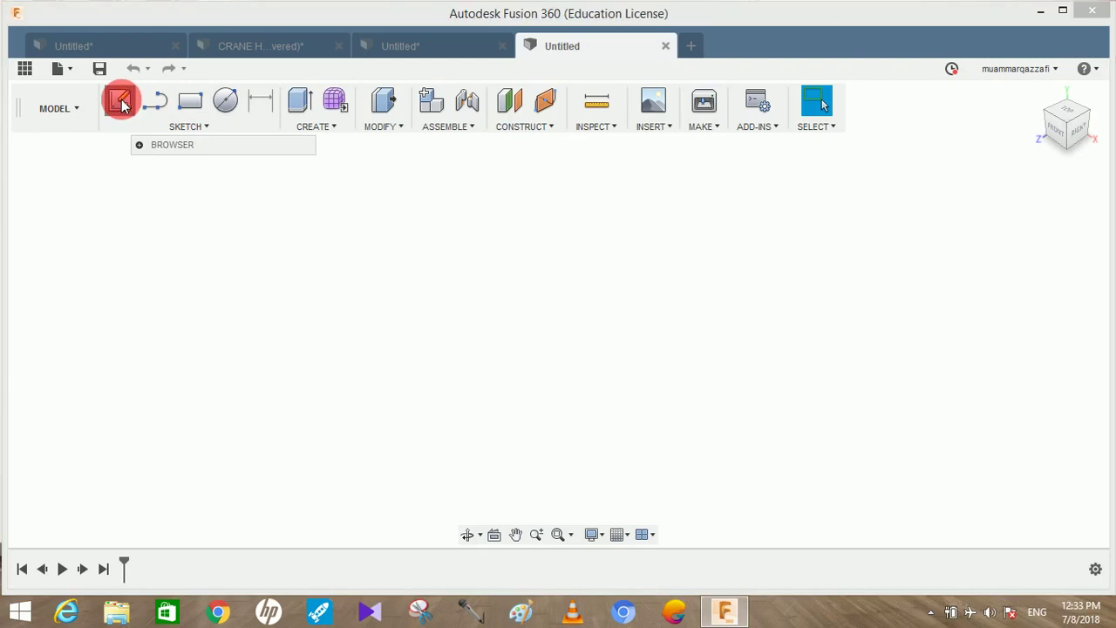
pyautogui.click(500, 295)
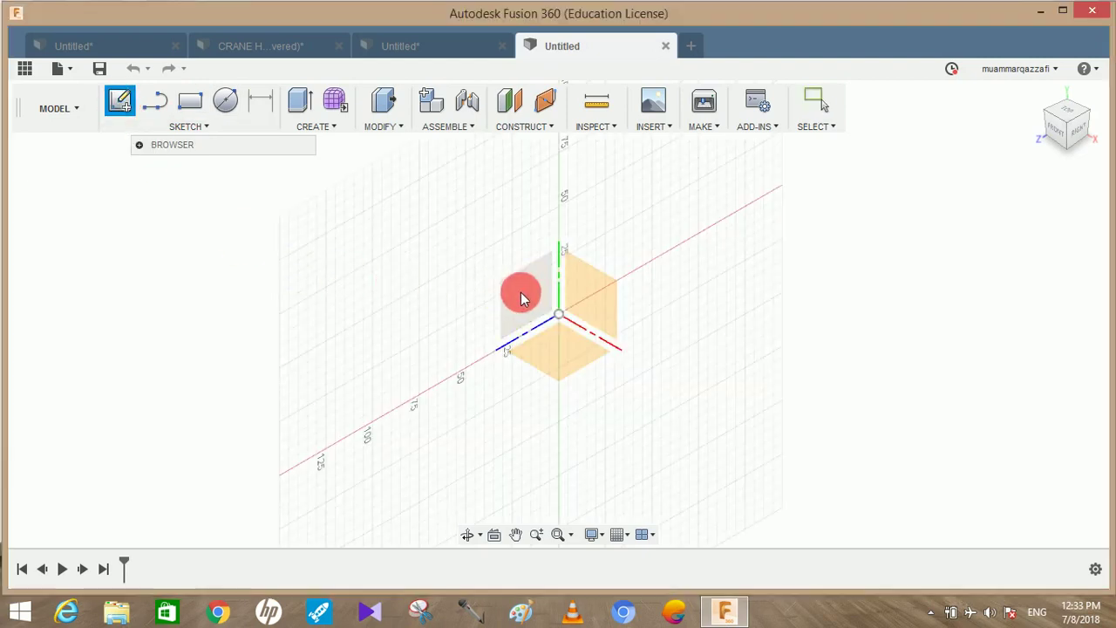
# Sketch a center point arc about the origin, radius about 75 mm, from the positive horizontal axis clockwise around below to the upper left.
pyautogui.click(187, 127)
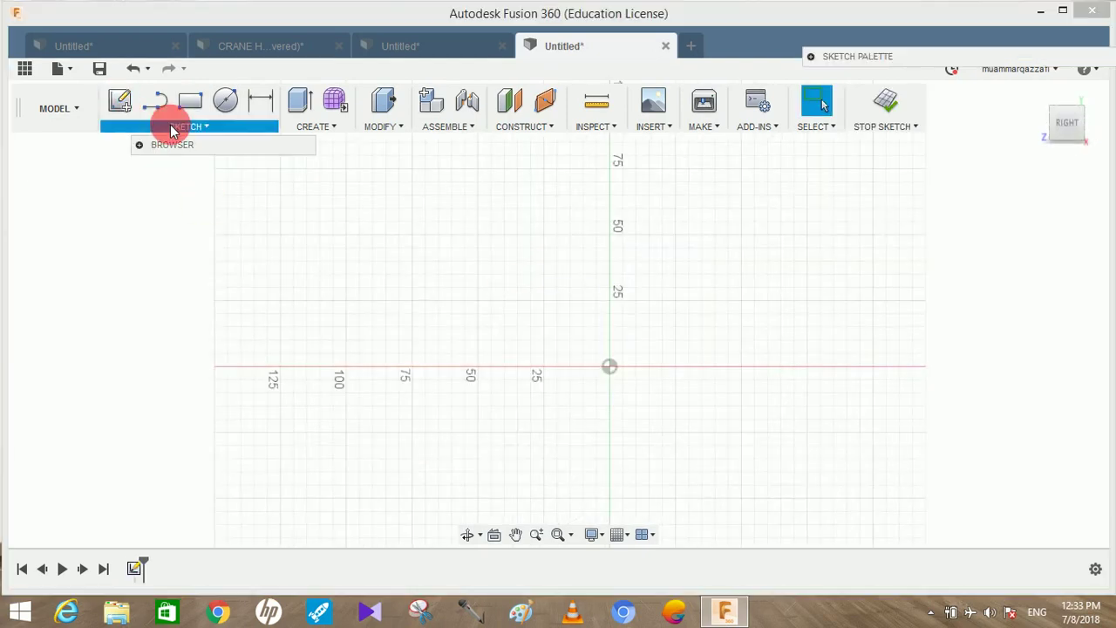
pyautogui.moveTo(218, 89)
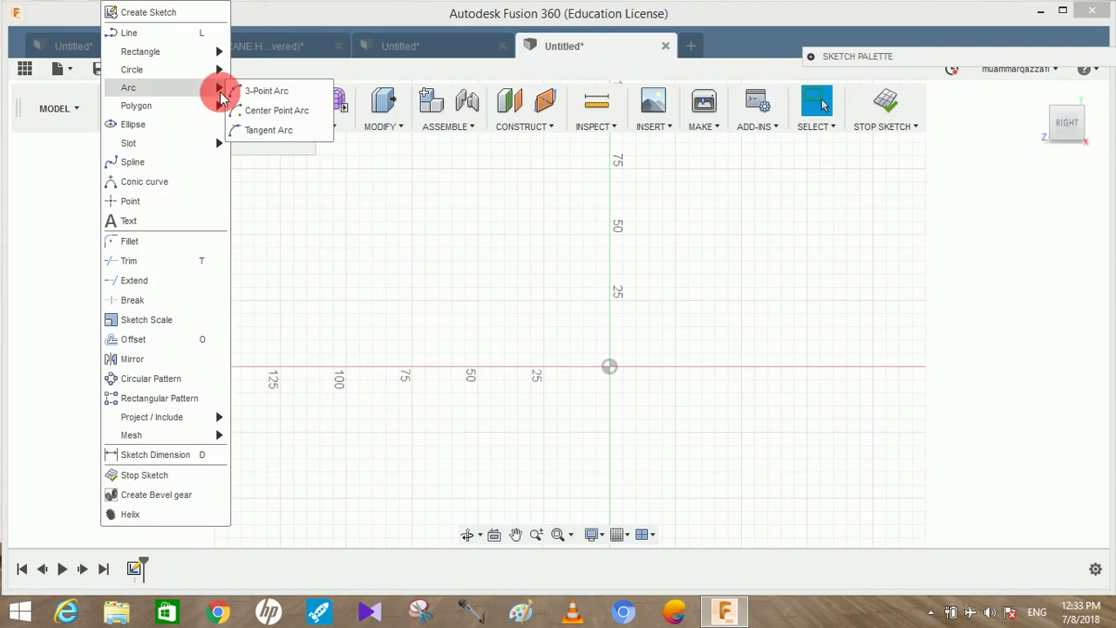
pyautogui.click(251, 111)
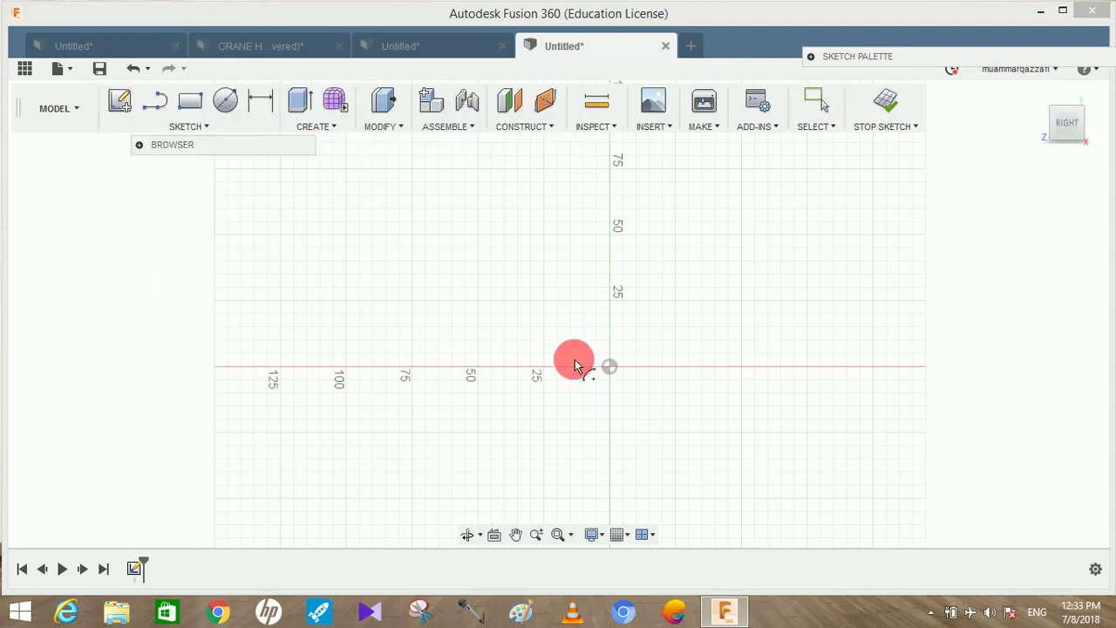
pyautogui.click(610, 367)
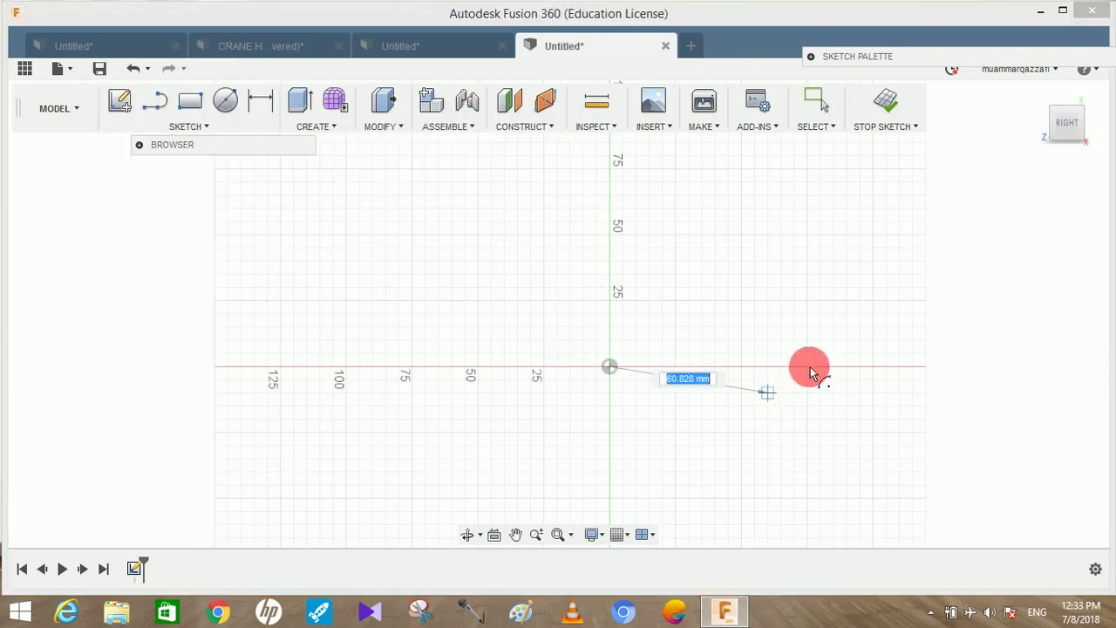
pyautogui.click(811, 369)
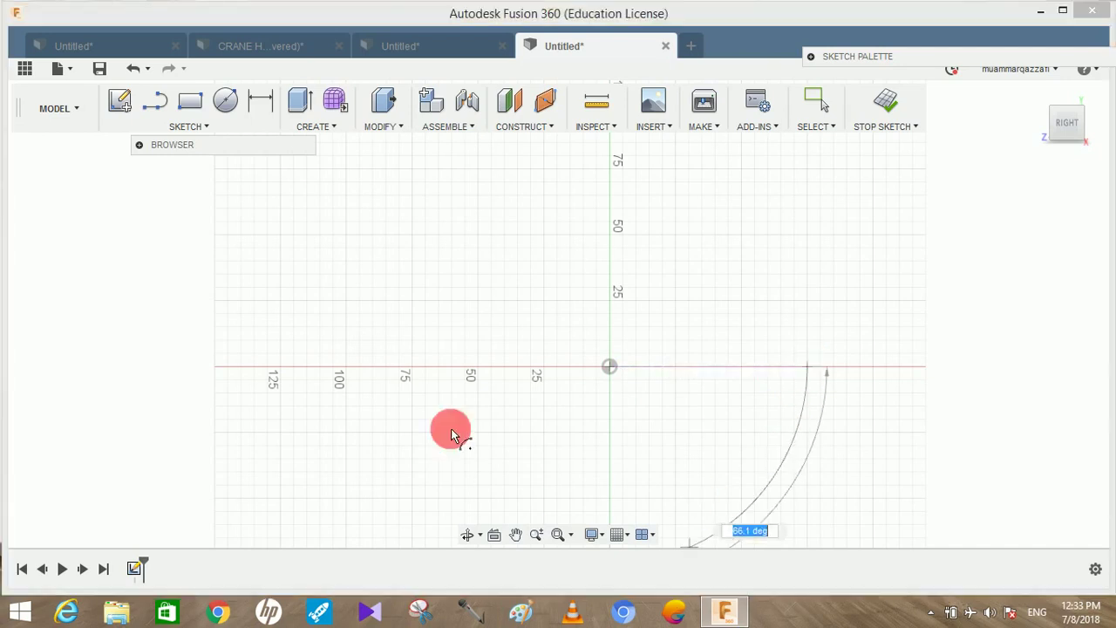
pyautogui.click(536, 231)
# Dimension the arc's radius and set it to 190 mm.
pyautogui.scroll(-4, 534, 231)
pyautogui.click(276, 114)
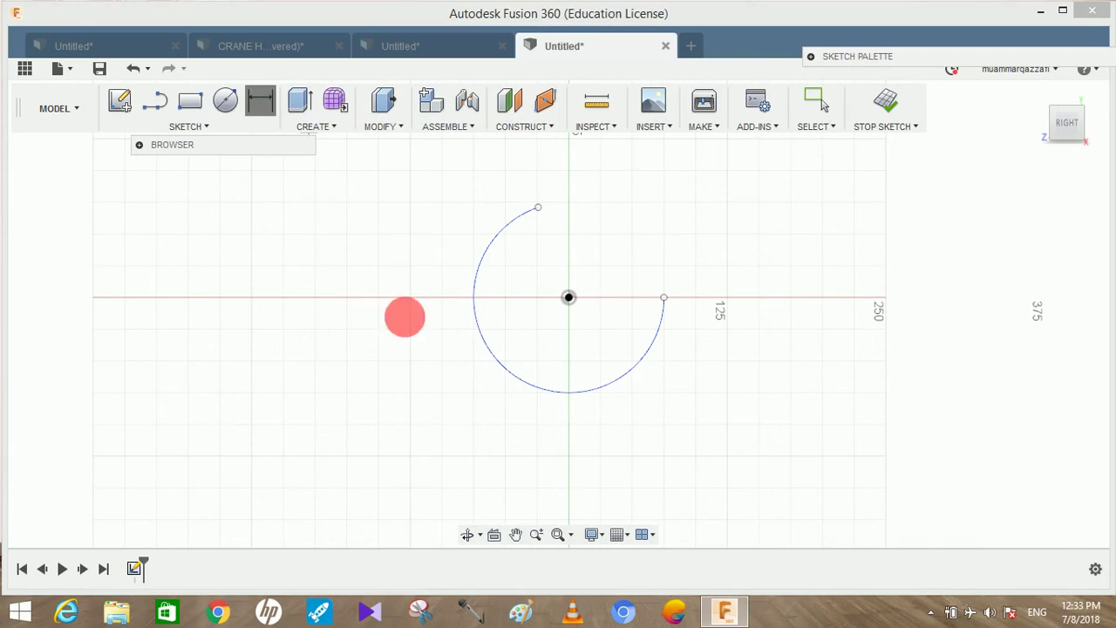
pyautogui.click(484, 340)
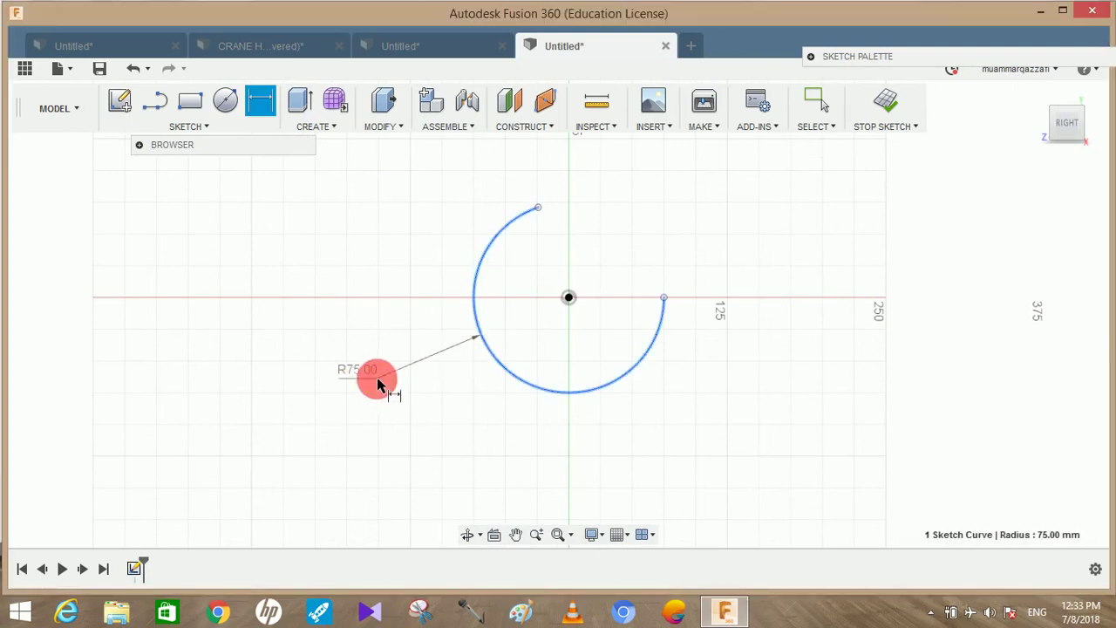
pyautogui.click(377, 380)
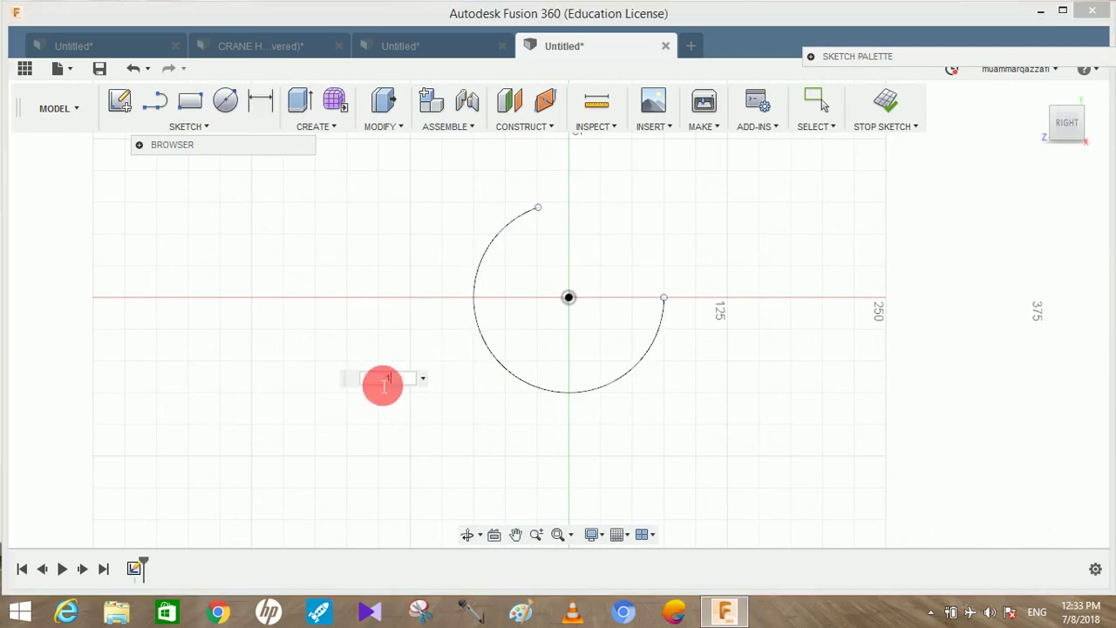
pyautogui.press('Return')
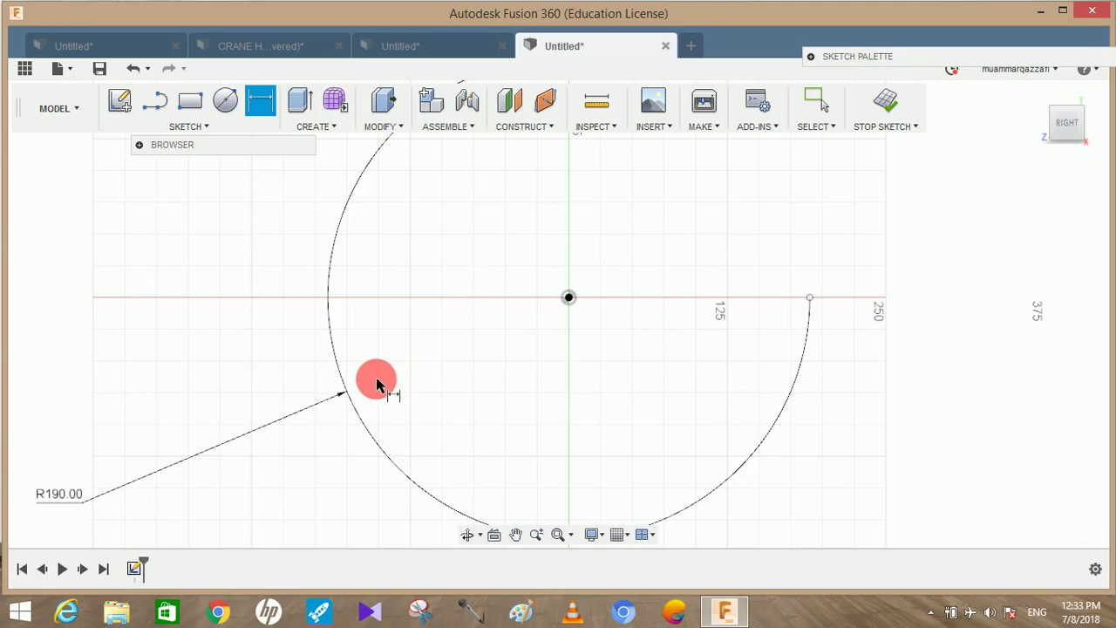
pyautogui.scroll(-4, 377, 380)
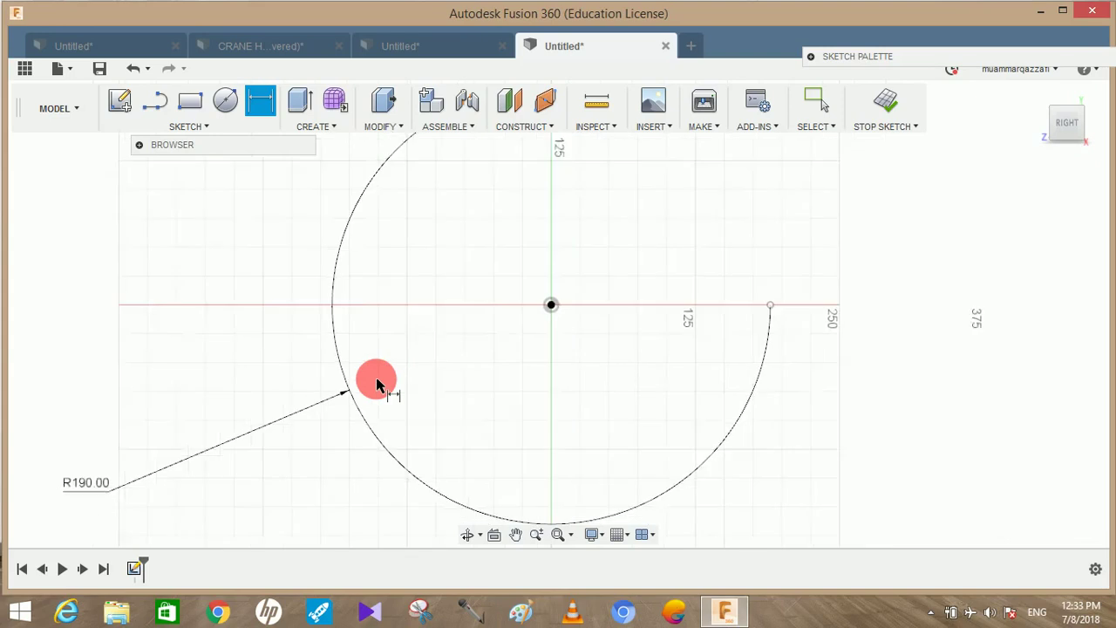
# Sketch a horizontal line about 150 mm long ending at the origin, and a slanted line from the origin up-left past the arc.
pyautogui.click(160, 106)
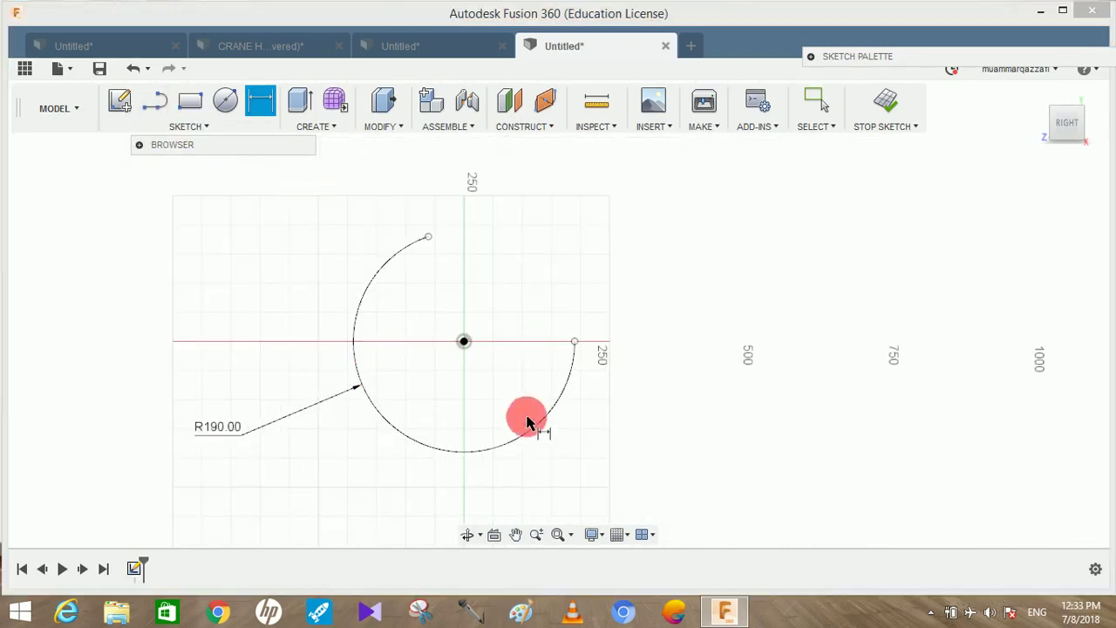
pyautogui.click(384, 344)
pyautogui.click(471, 345)
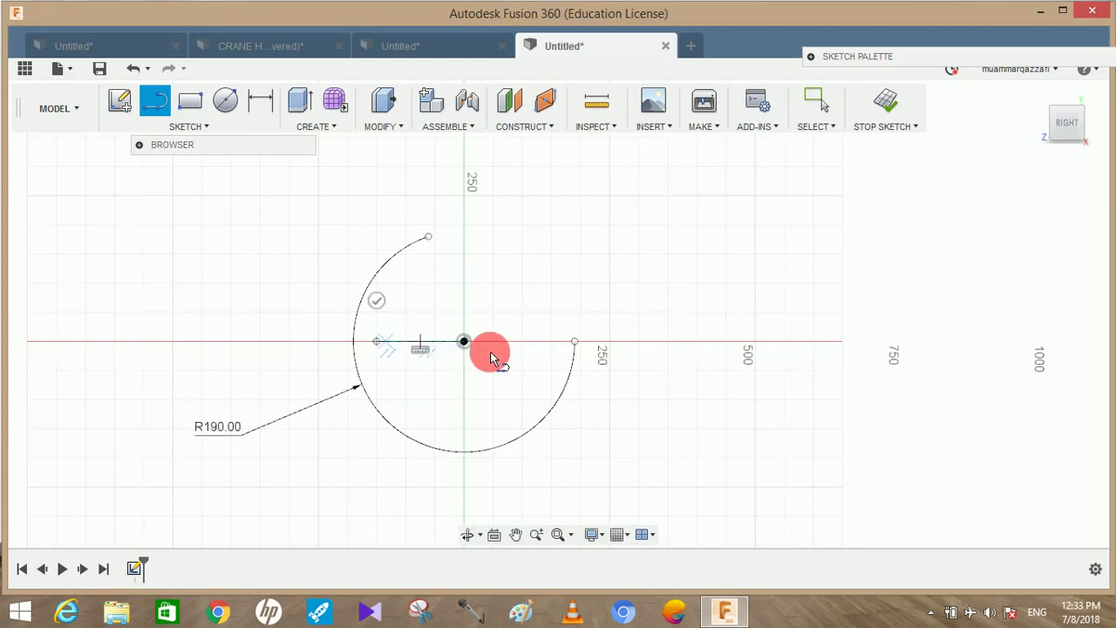
pyautogui.click(376, 301)
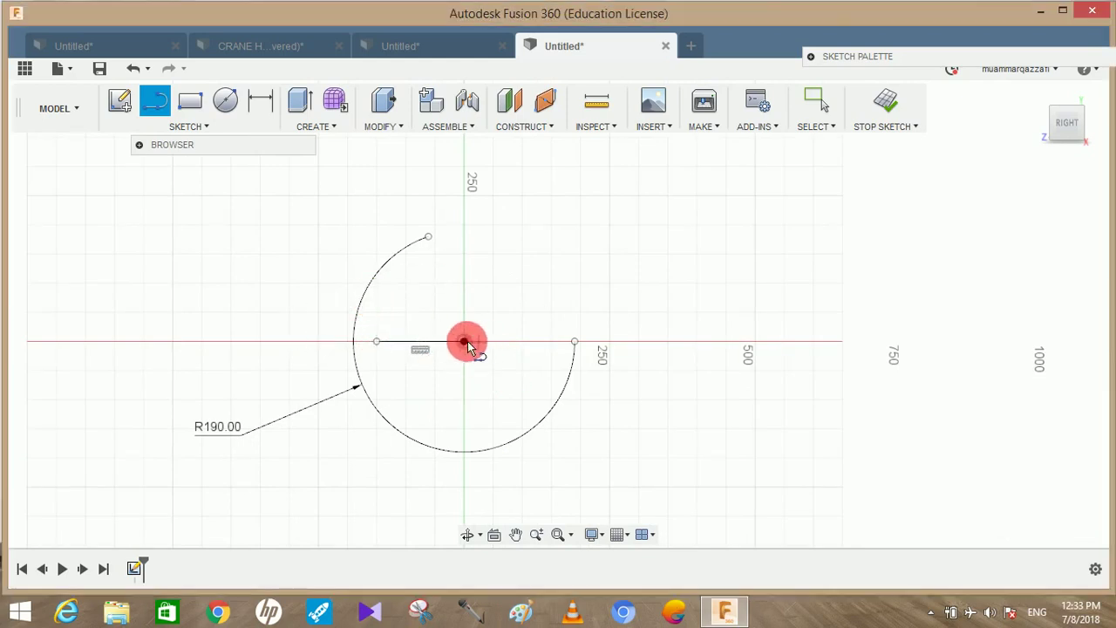
pyautogui.click(467, 344)
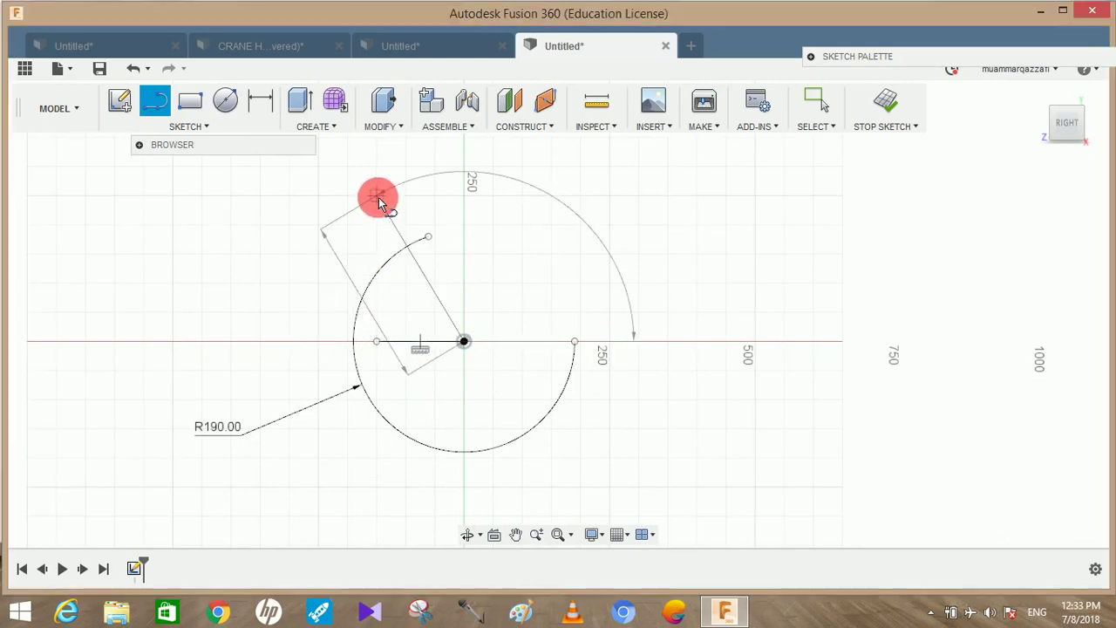
pyautogui.click(379, 202)
# Dimension the angle between the slanted and horizontal lines as 66.4 degrees.
pyautogui.click(262, 91)
pyautogui.click(456, 406)
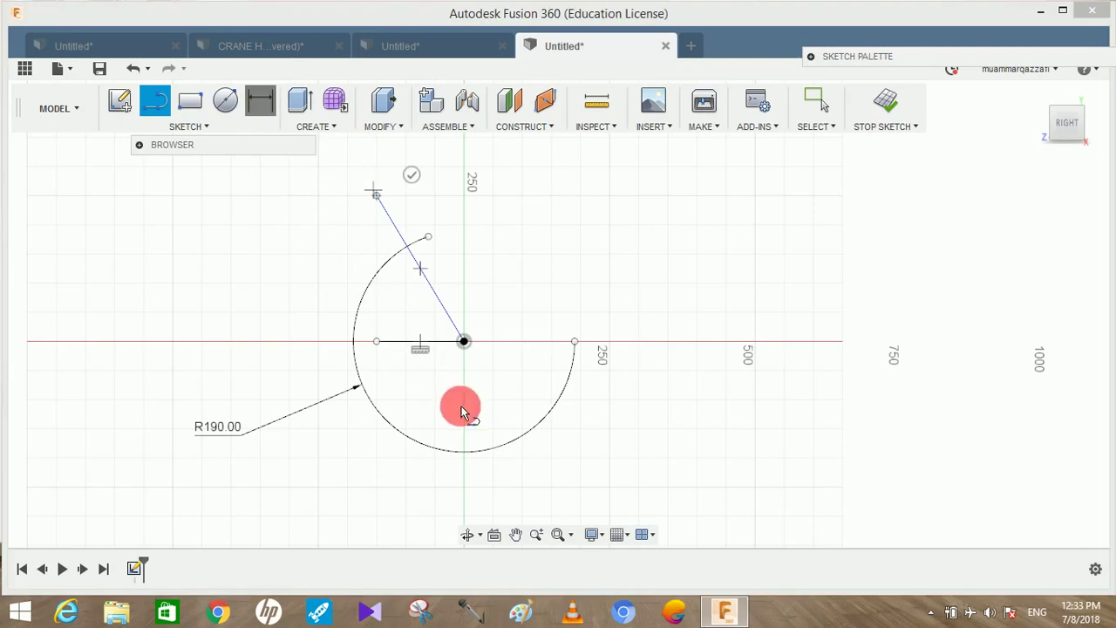
pyautogui.click(424, 342)
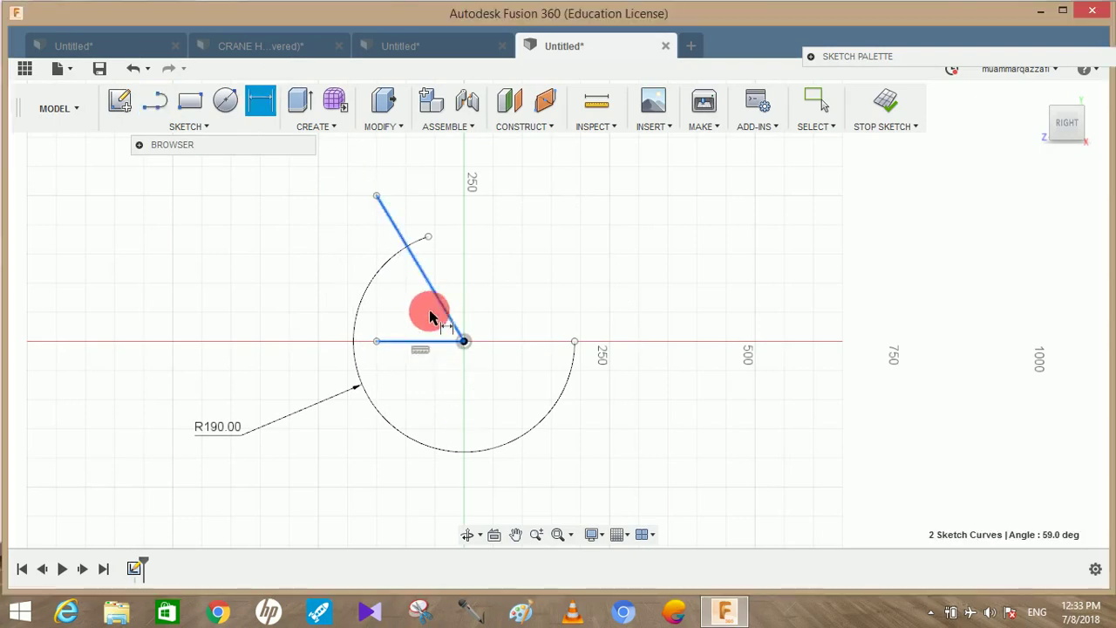
pyautogui.click(408, 311)
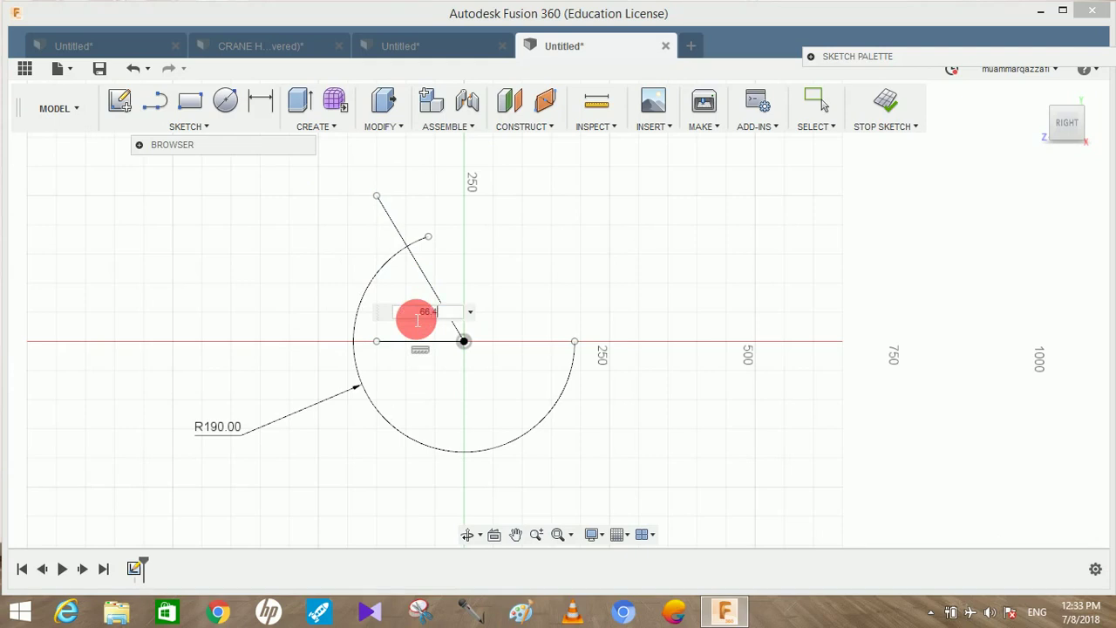
pyautogui.press('Return')
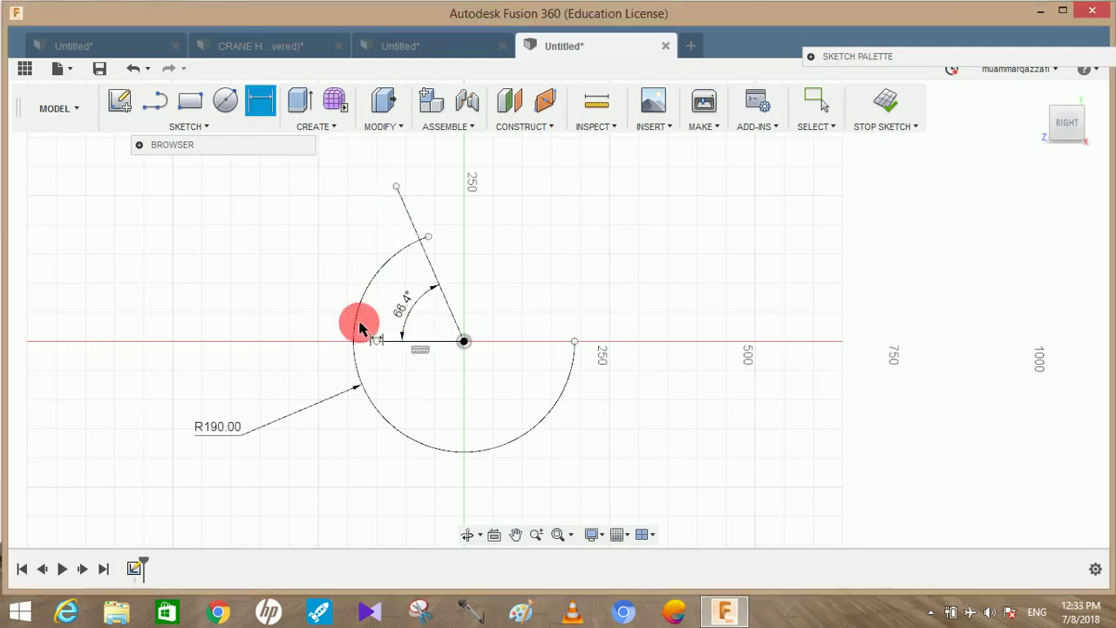
# Trim the arc's upper end back to the slanted line and trim away both the slanted and horizontal helper lines.
pyautogui.scroll(5, 428, 256)
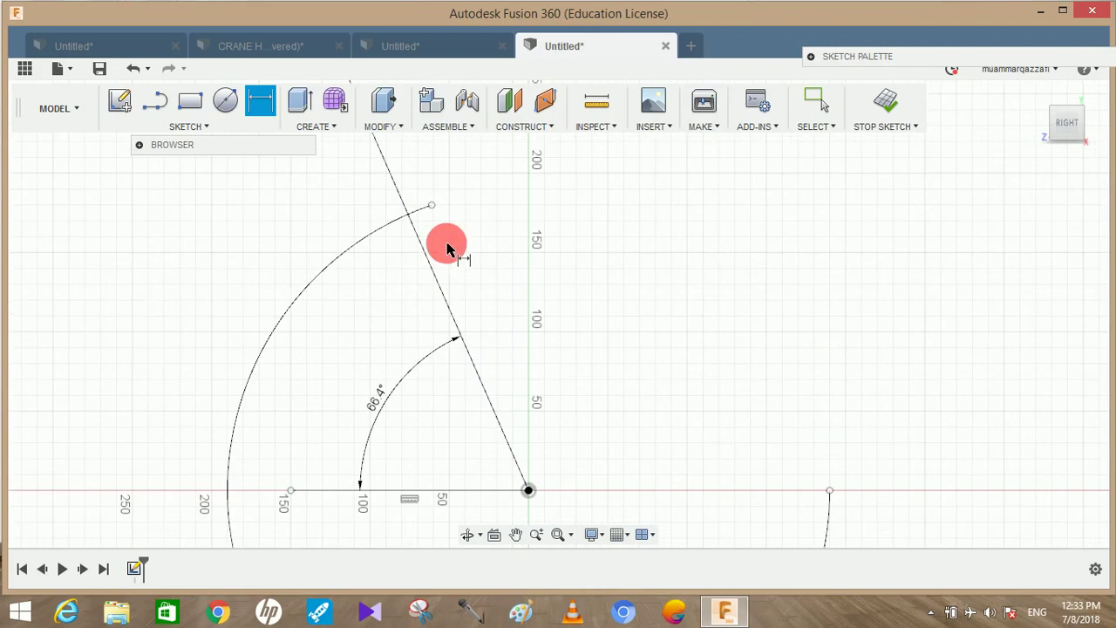
pyautogui.press('Escape')
pyautogui.click(417, 213)
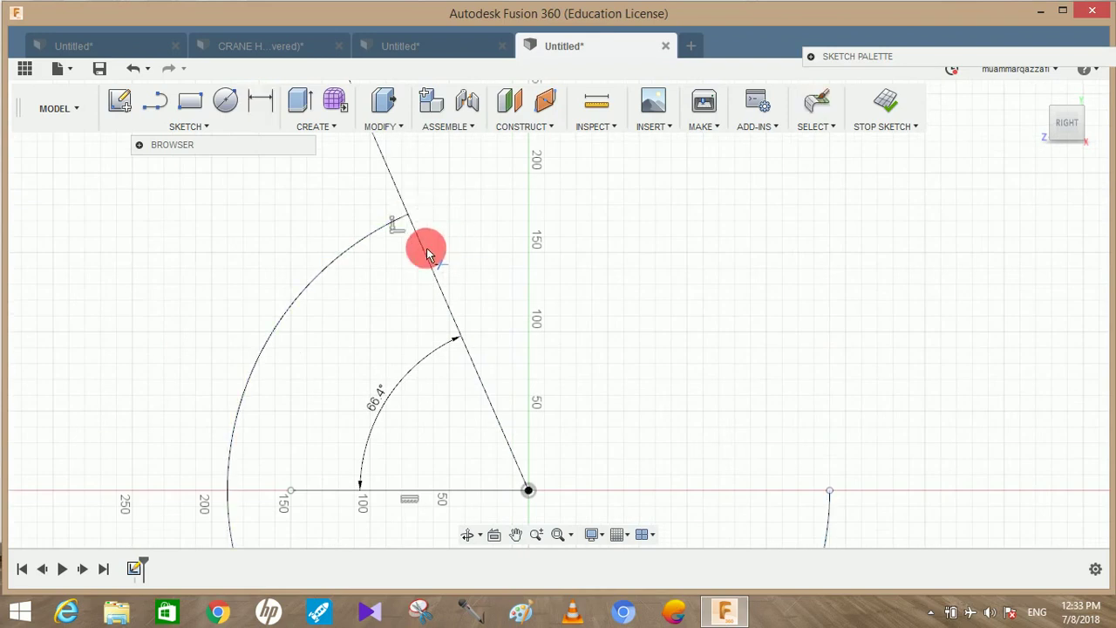
pyautogui.click(427, 250)
pyautogui.click(399, 193)
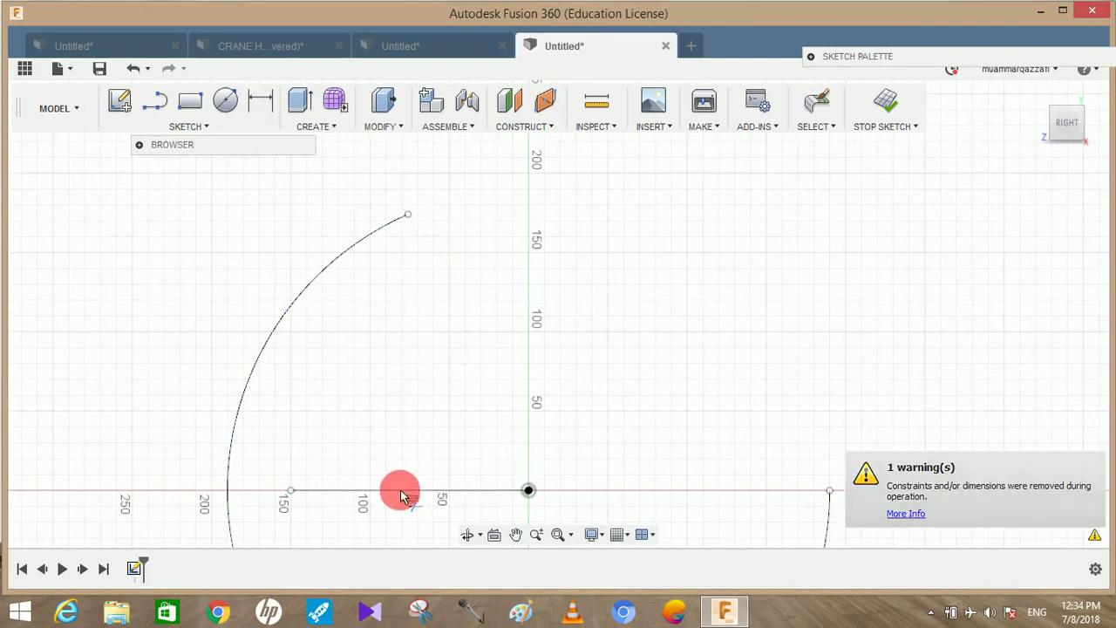
pyautogui.scroll(-4, 486, 378)
pyautogui.click(488, 381)
pyautogui.scroll(-2, 488, 381)
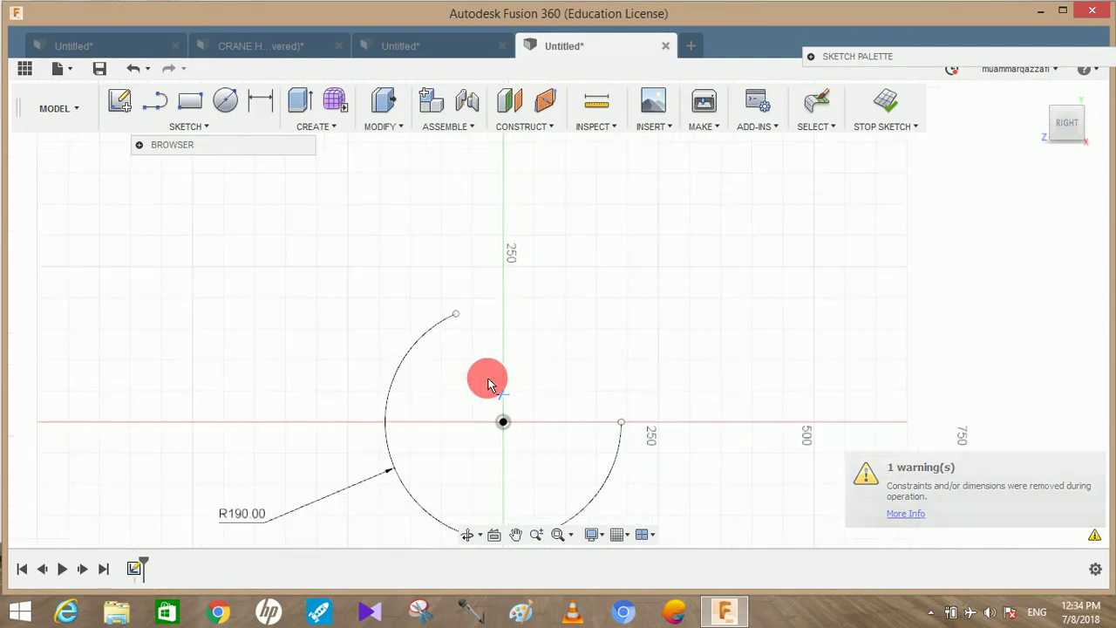
# Sketch a vertical line 290.23 mm long upward from the origin and move its dimension to the line's other side, away from the arc.
pyautogui.moveTo(493, 381); pyautogui.dragTo(451, 367, button='middle')
pyautogui.click(154, 101)
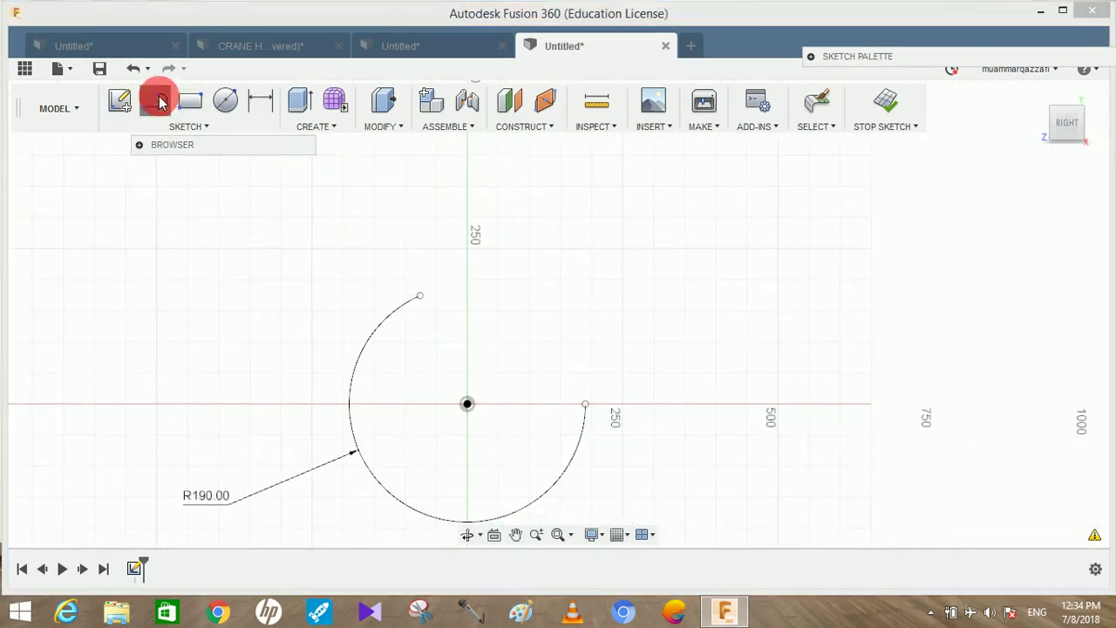
pyautogui.click(468, 404)
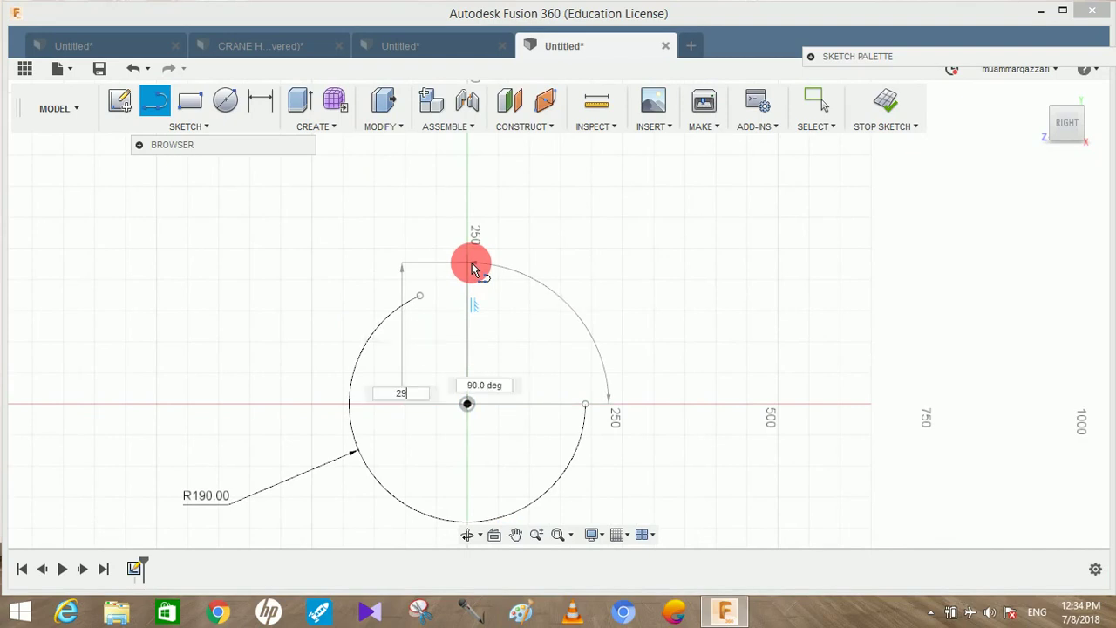
pyautogui.write('290.23')
pyautogui.press('Return')
pyautogui.press('Escape')
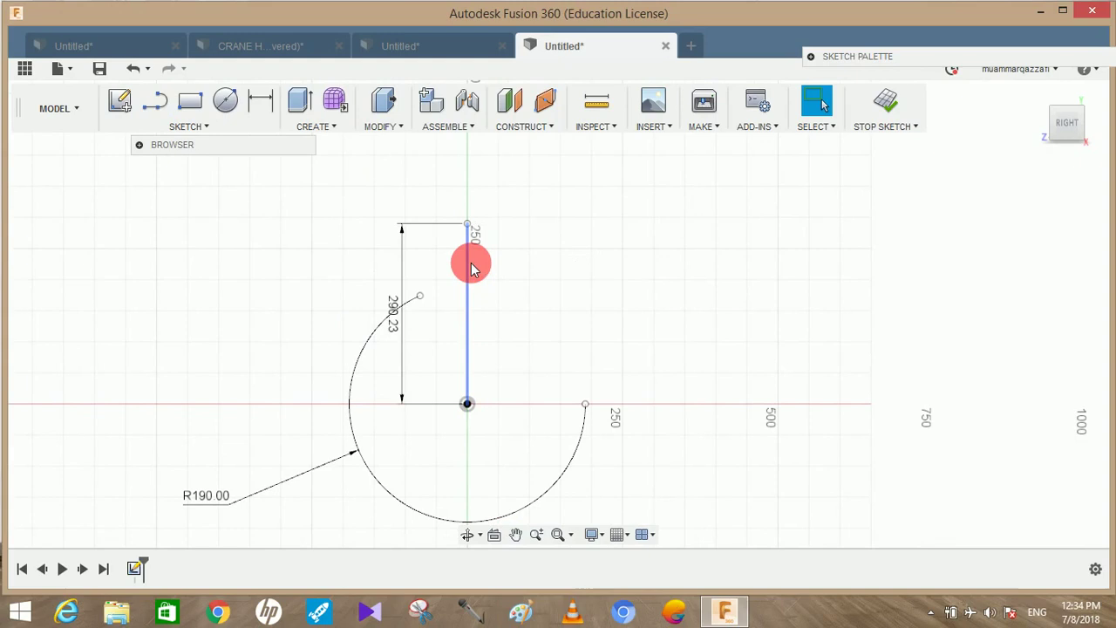
pyautogui.moveTo(407, 323); pyautogui.dragTo(520, 325)
# Sketch a second vertical line 152.76 mm long upward from the top end of the 290.23 mm line.
pyautogui.click(160, 99)
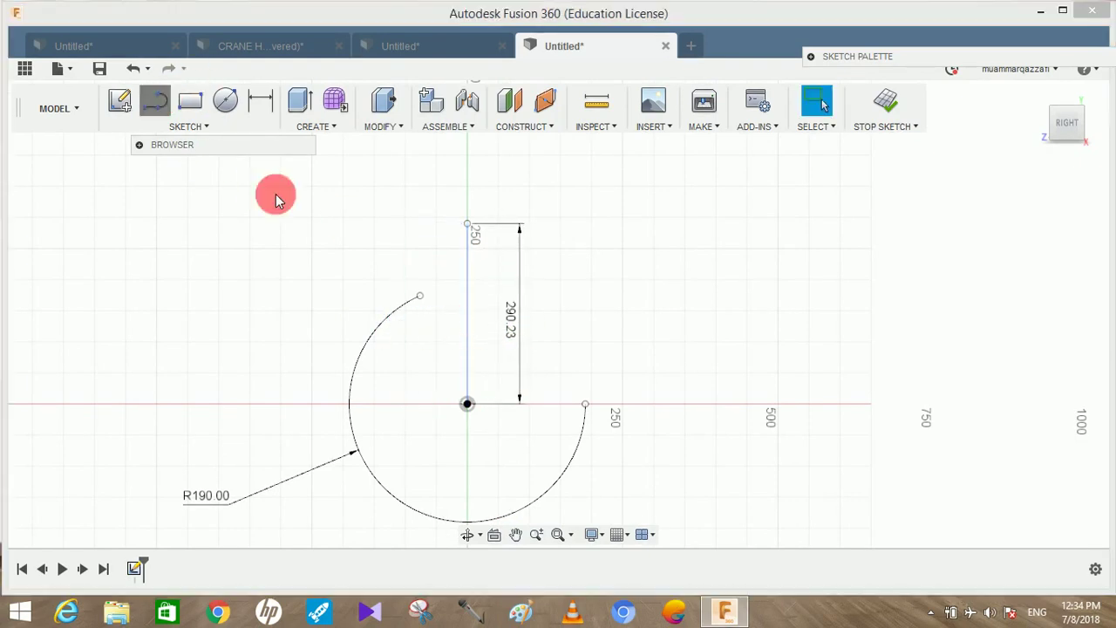
pyautogui.moveTo(466, 229); pyautogui.dragTo(437, 370, button='middle')
pyautogui.moveTo(437, 370); pyautogui.dragTo(442, 280)
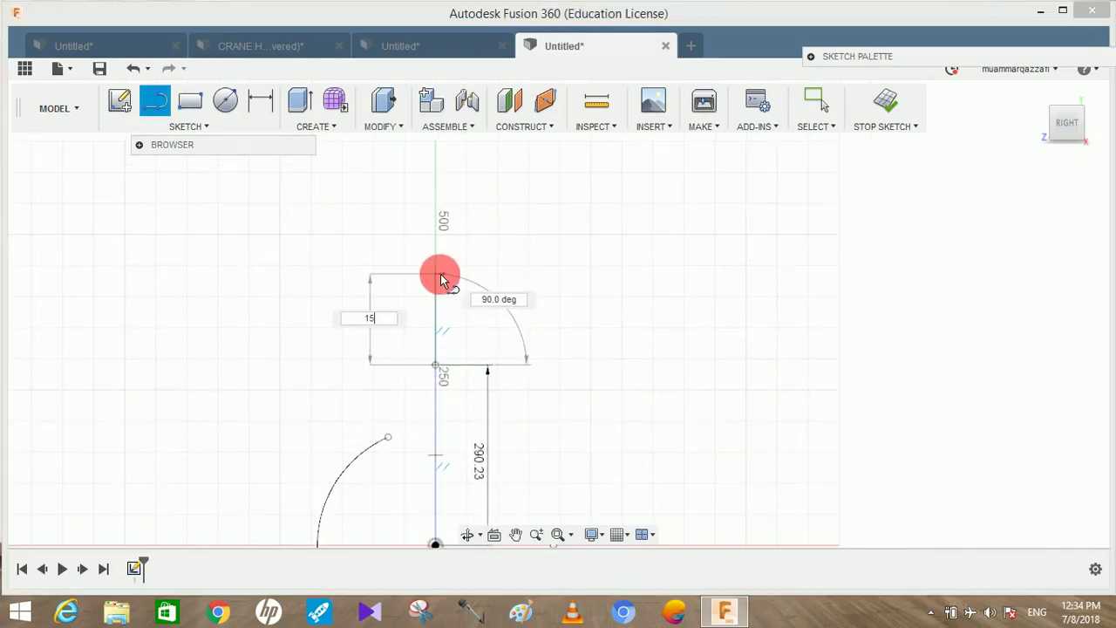
pyautogui.moveTo(442, 280); pyautogui.dragTo(442, 279)
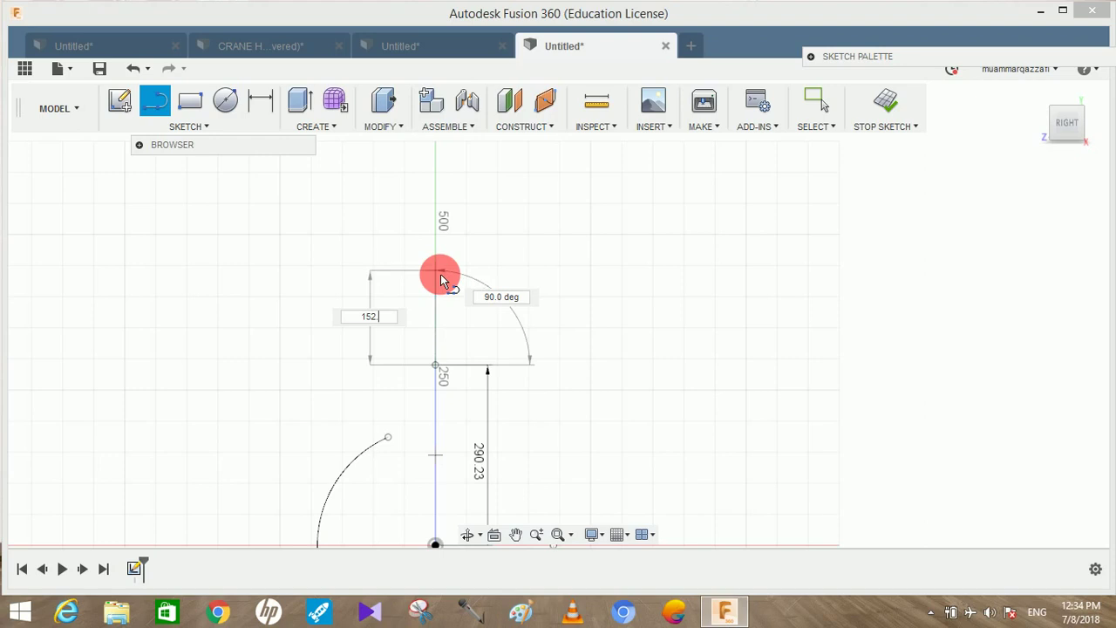
pyautogui.press('Escape')
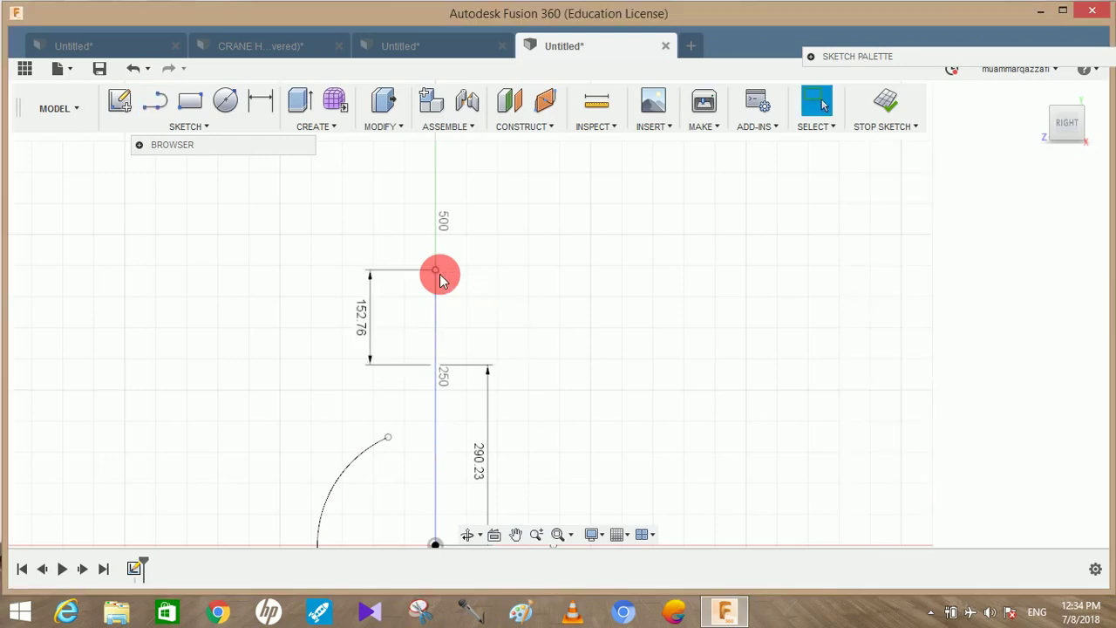
# Move the 152.76 dimension to the other side of its line and delete the 290.23 mm vertical line below.
pyautogui.moveTo(361, 320); pyautogui.dragTo(573, 349)
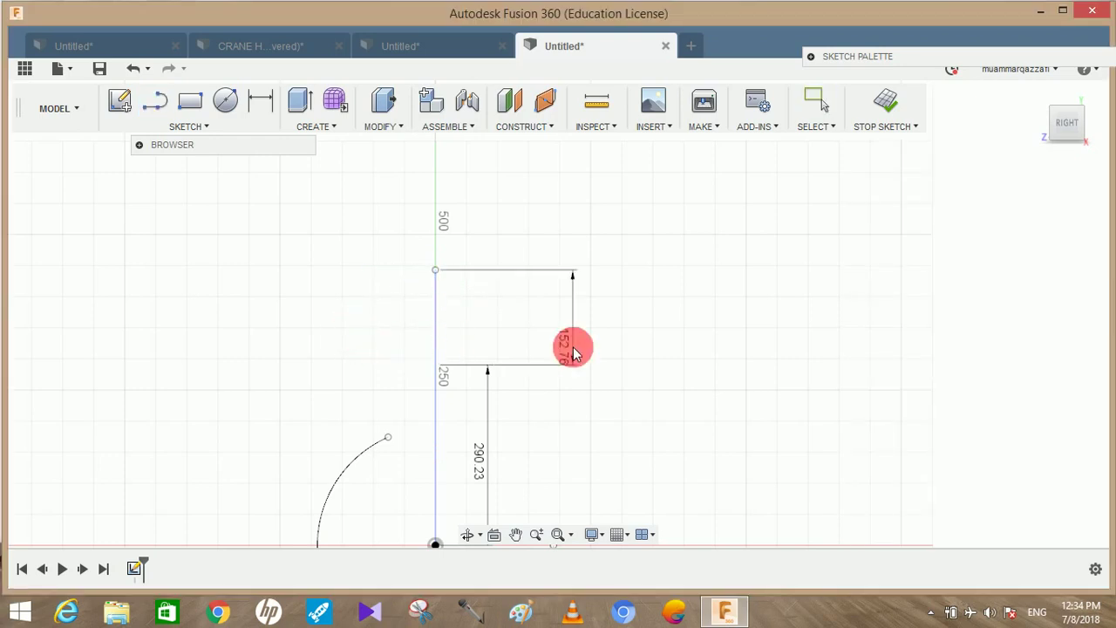
pyautogui.click(436, 475)
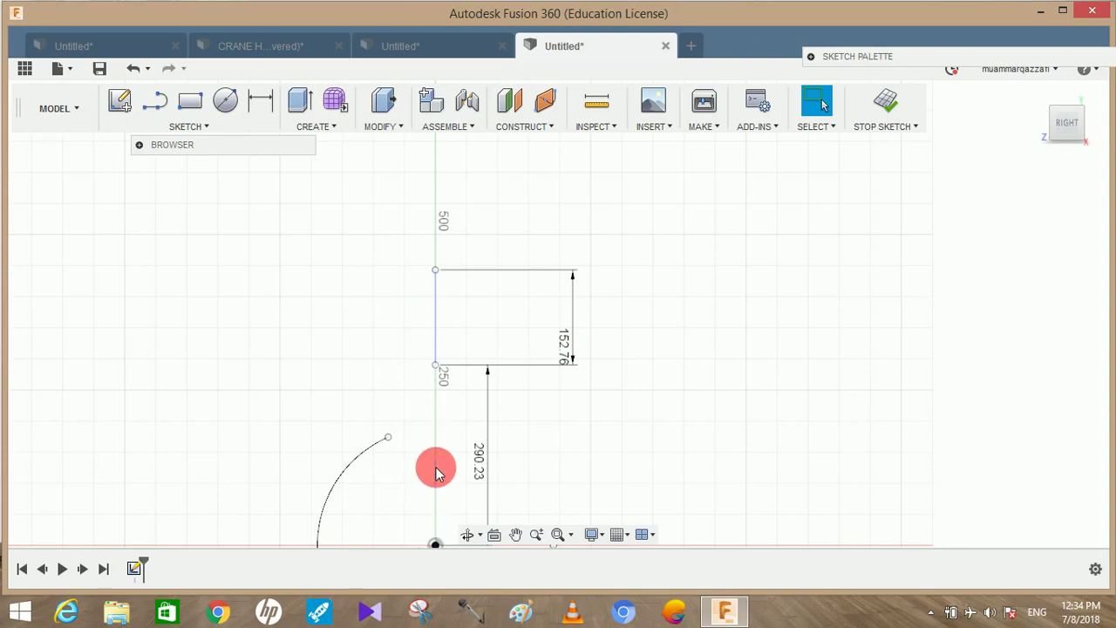
# Sketch a three-point arc from the hook arc's upper end to the lower end of the 152.76 mm shank line.
pyautogui.moveTo(437, 473); pyautogui.dragTo(414, 351, button='middle')
pyautogui.click(209, 127)
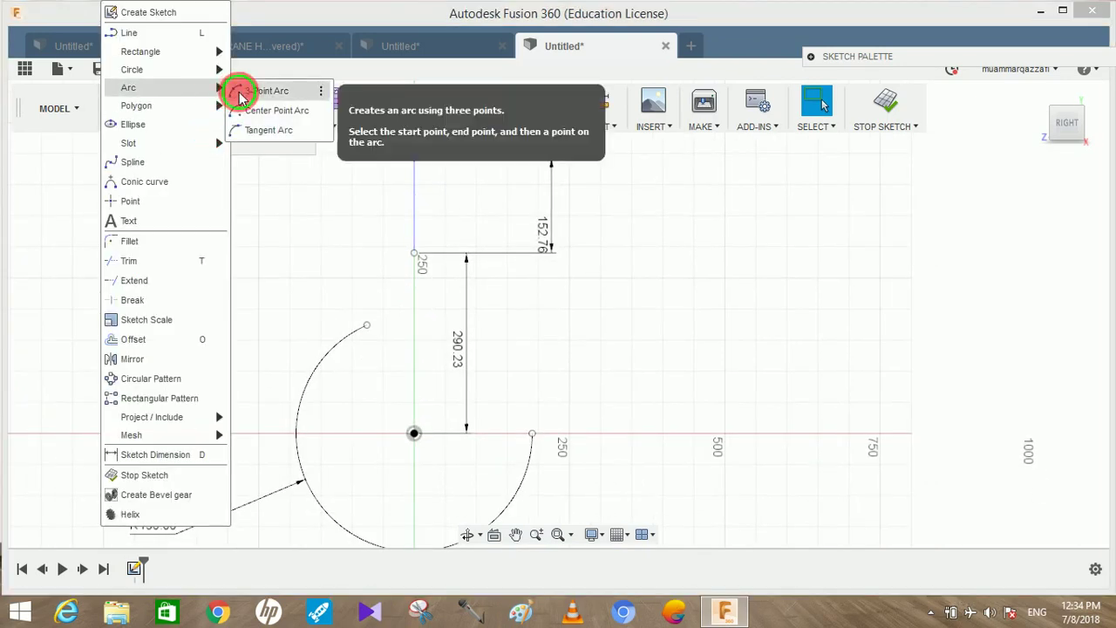
pyautogui.click(241, 96)
pyautogui.click(367, 329)
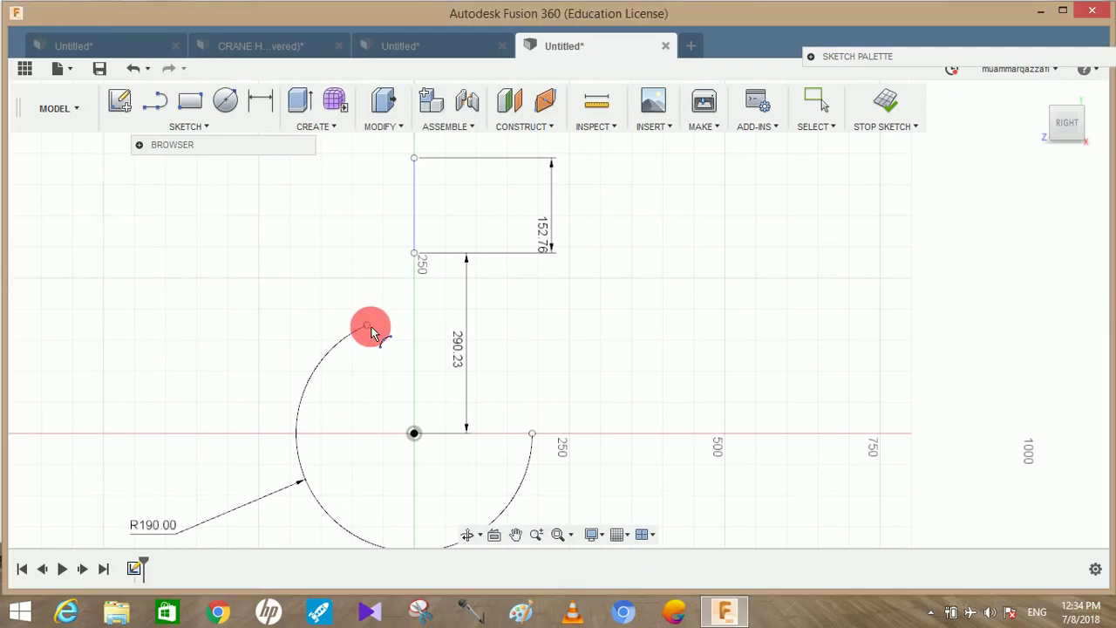
pyautogui.click(414, 253)
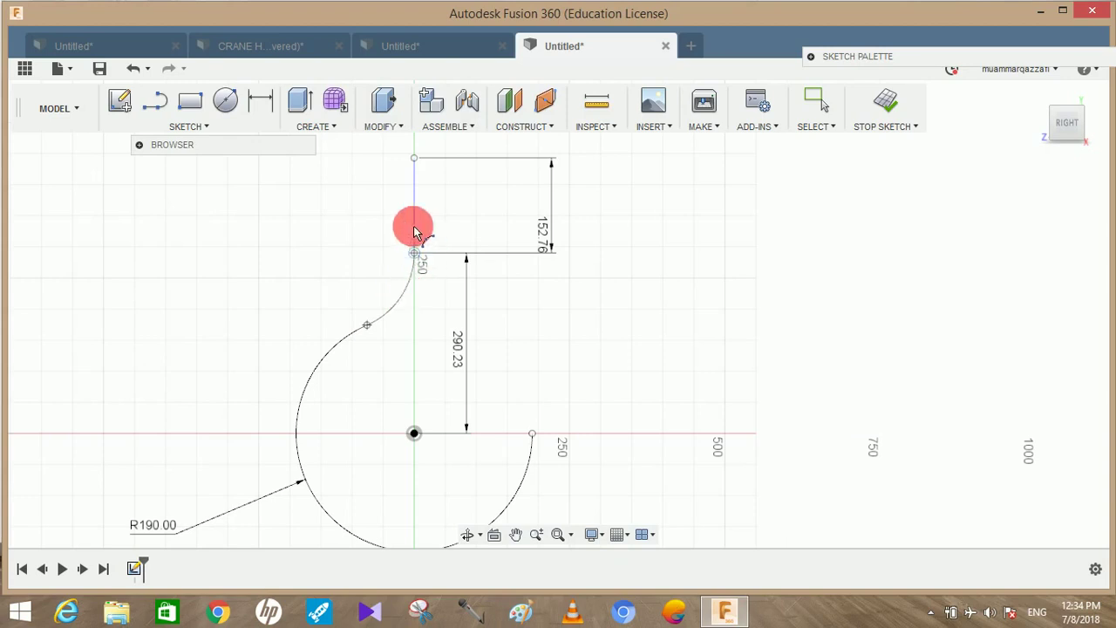
pyautogui.click(398, 268)
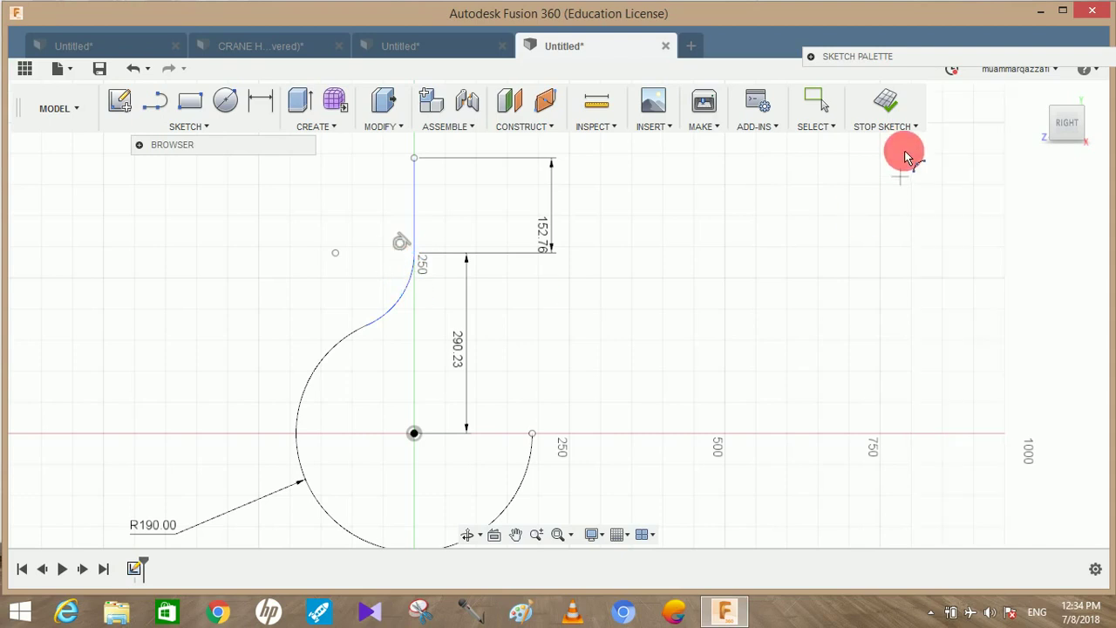
# Make the connecting arc tangent to the R190 hook arc.
pyautogui.click(808, 60)
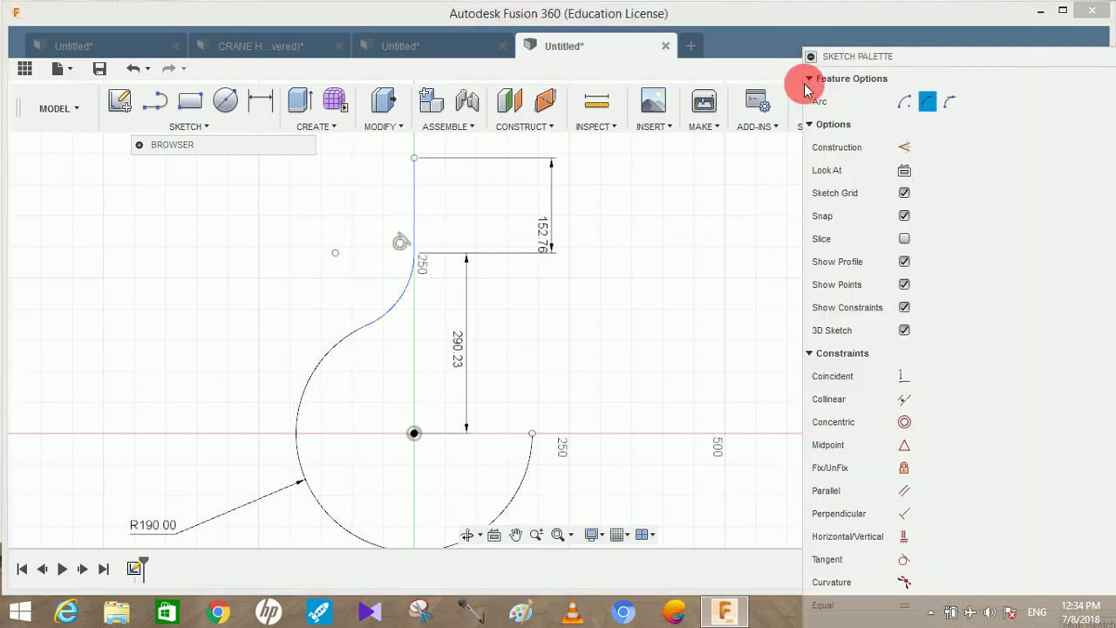
pyautogui.click(904, 559)
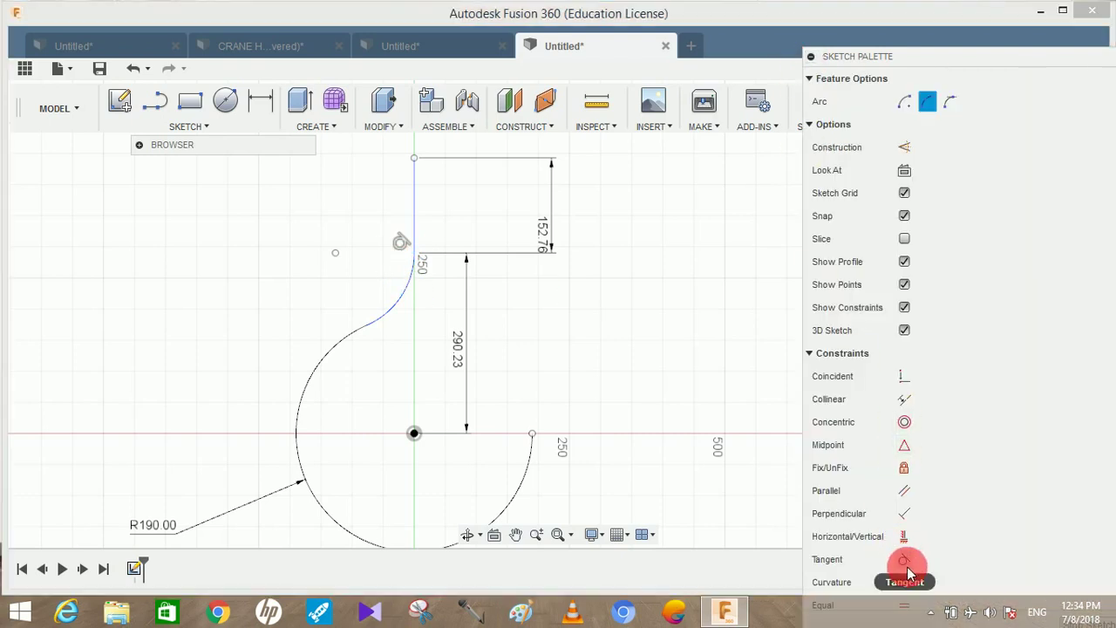
pyautogui.click(332, 354)
pyautogui.click(379, 316)
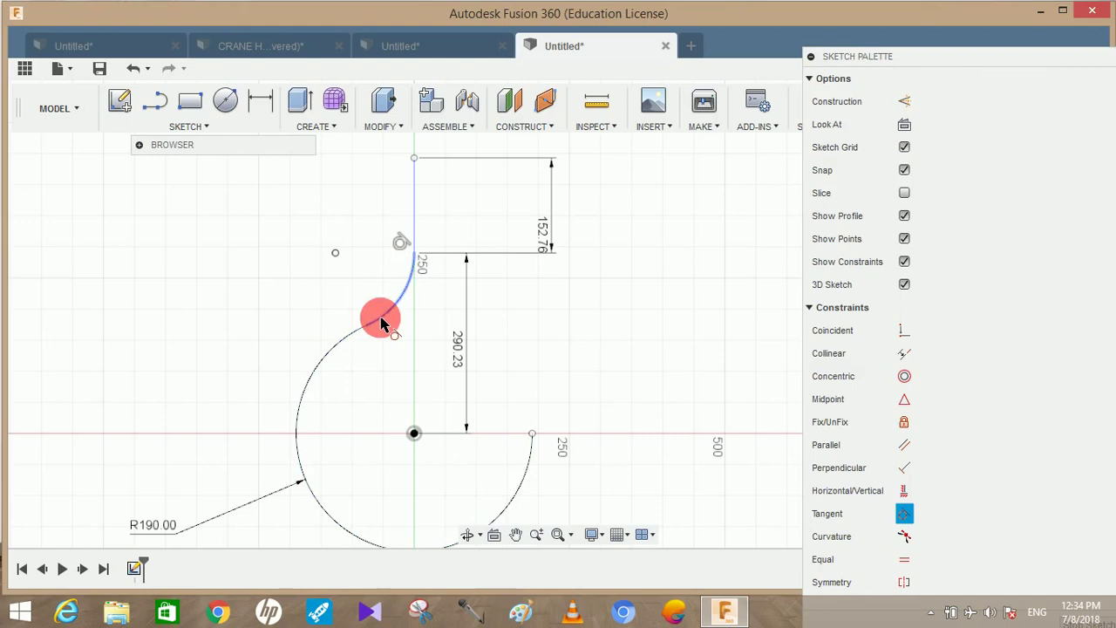
pyautogui.click(340, 345)
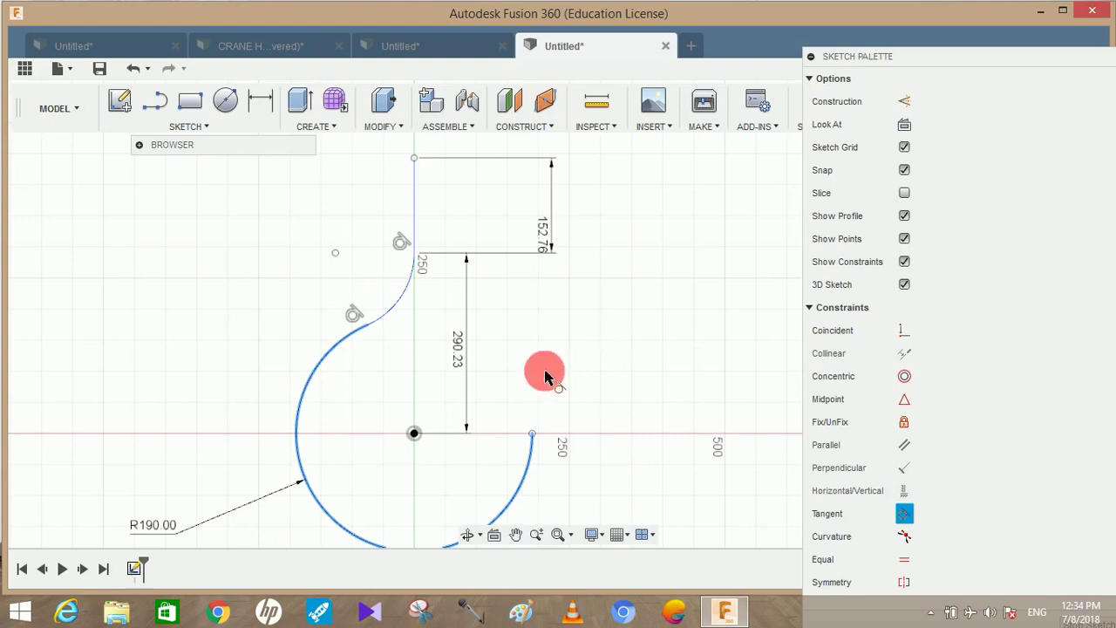
pyautogui.click(405, 288)
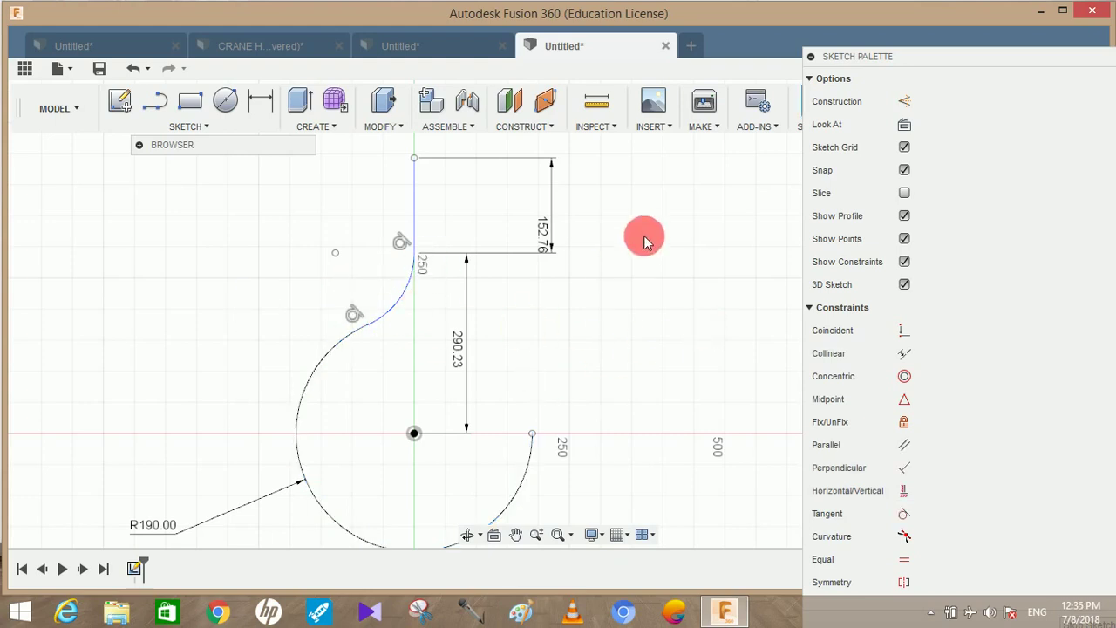
# Sketch a center-point arc of about 77 mm radius, centered outside the hook, curving up and outward from the R190 arc's open end.
pyautogui.moveTo(646, 261); pyautogui.dragTo(638, 259, button='middle')
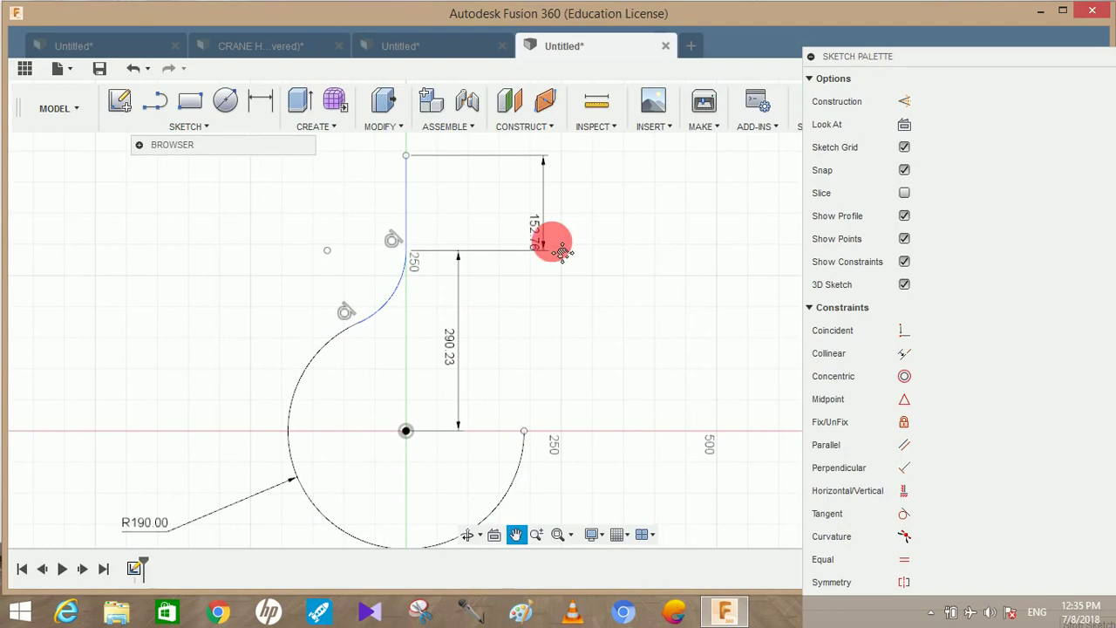
pyautogui.moveTo(562, 252); pyautogui.dragTo(507, 237, button='middle')
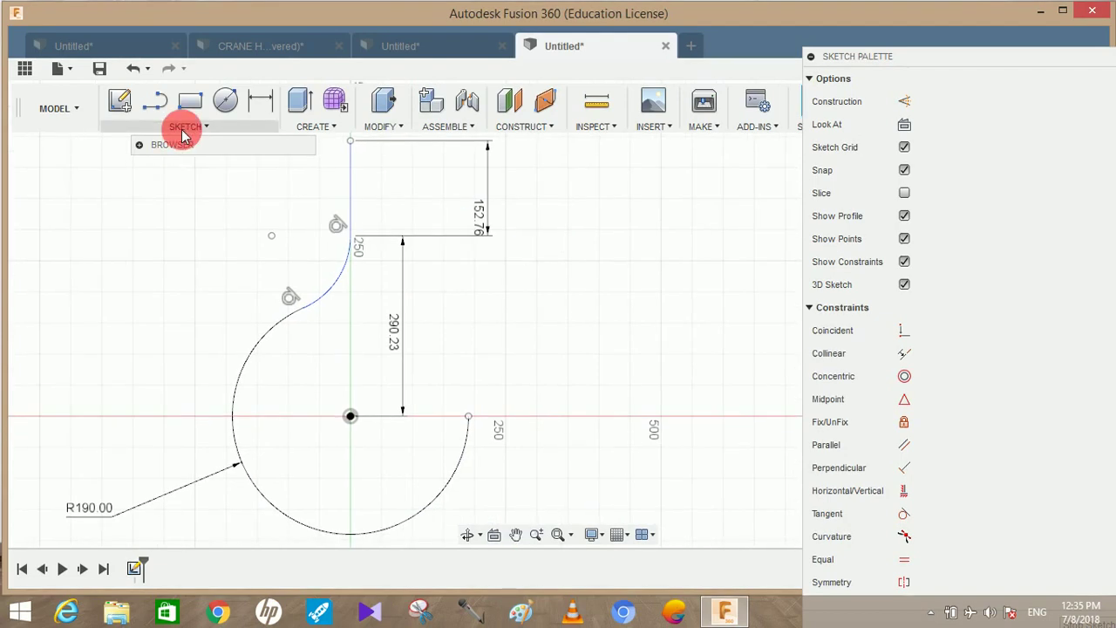
pyautogui.click(183, 131)
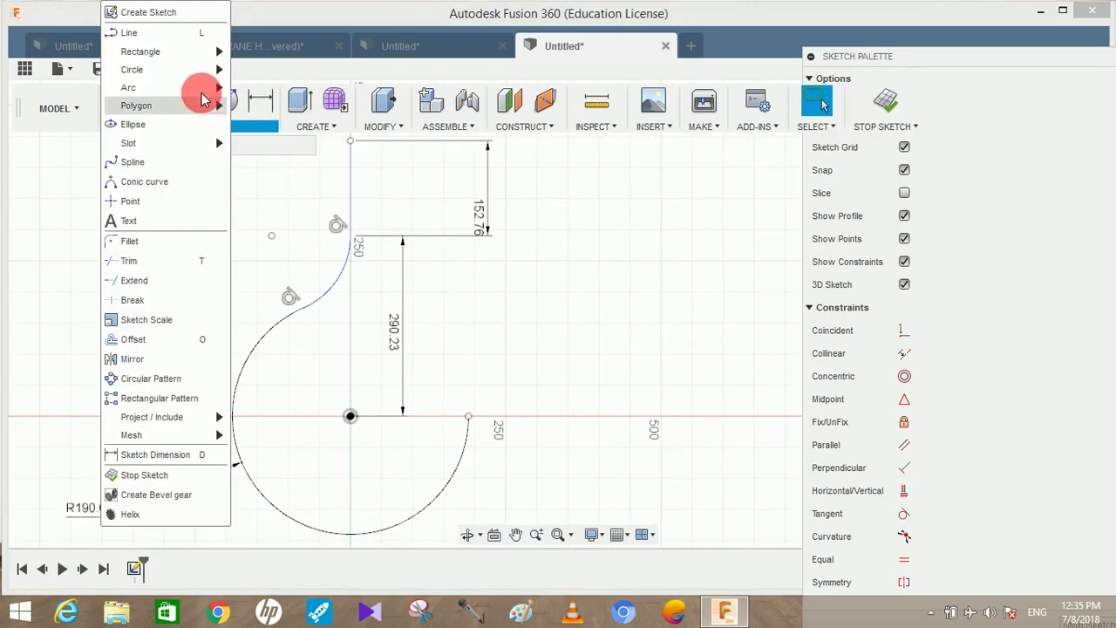
pyautogui.moveTo(213, 91)
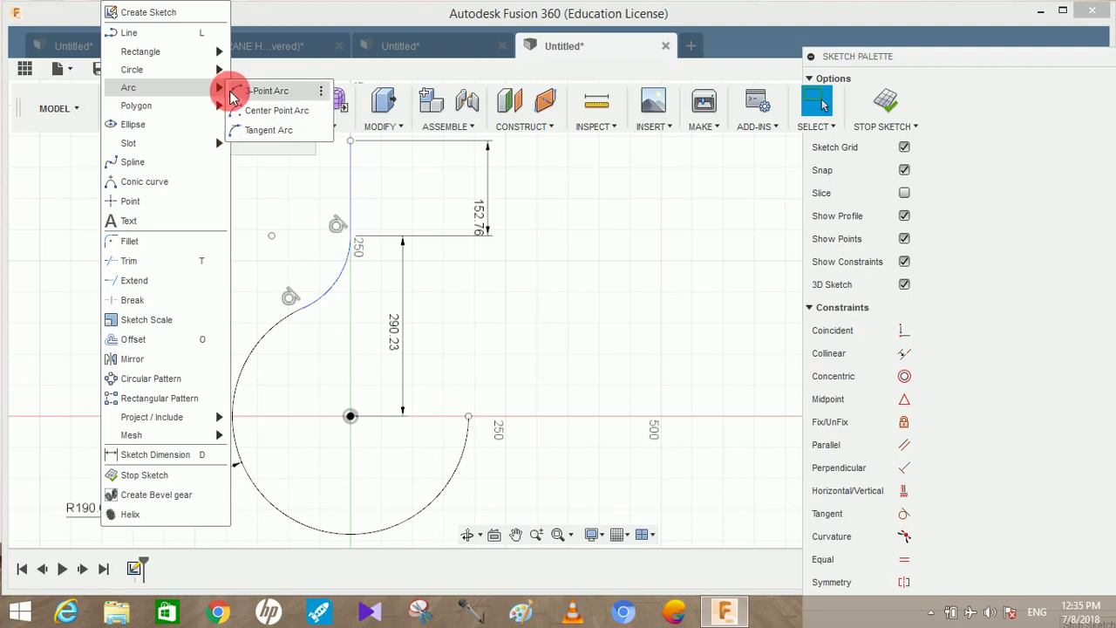
pyautogui.click(236, 110)
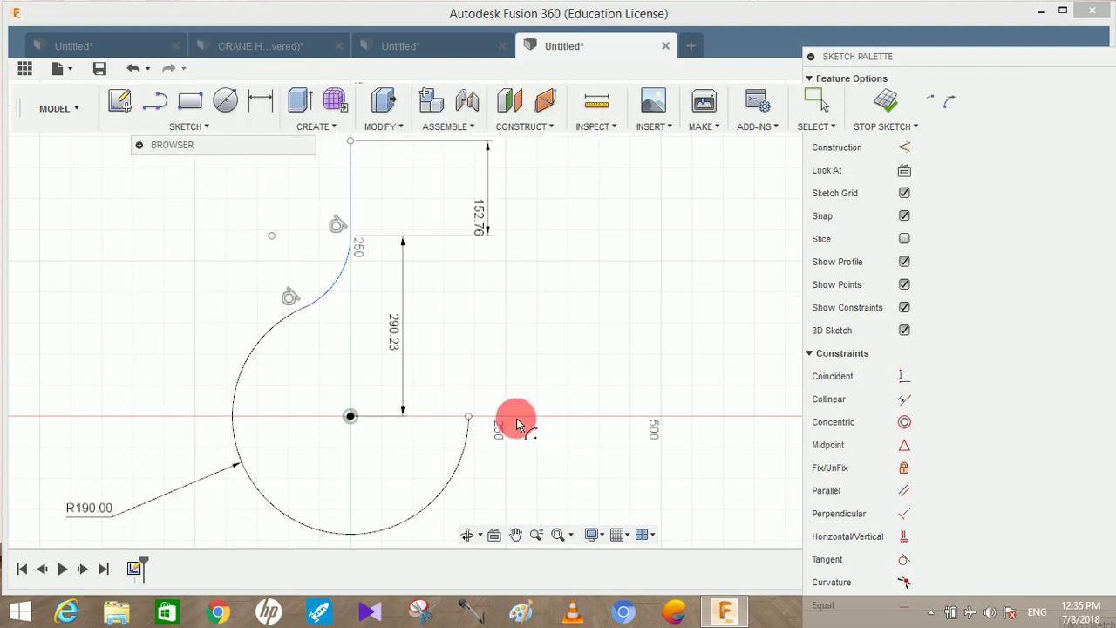
pyautogui.click(517, 420)
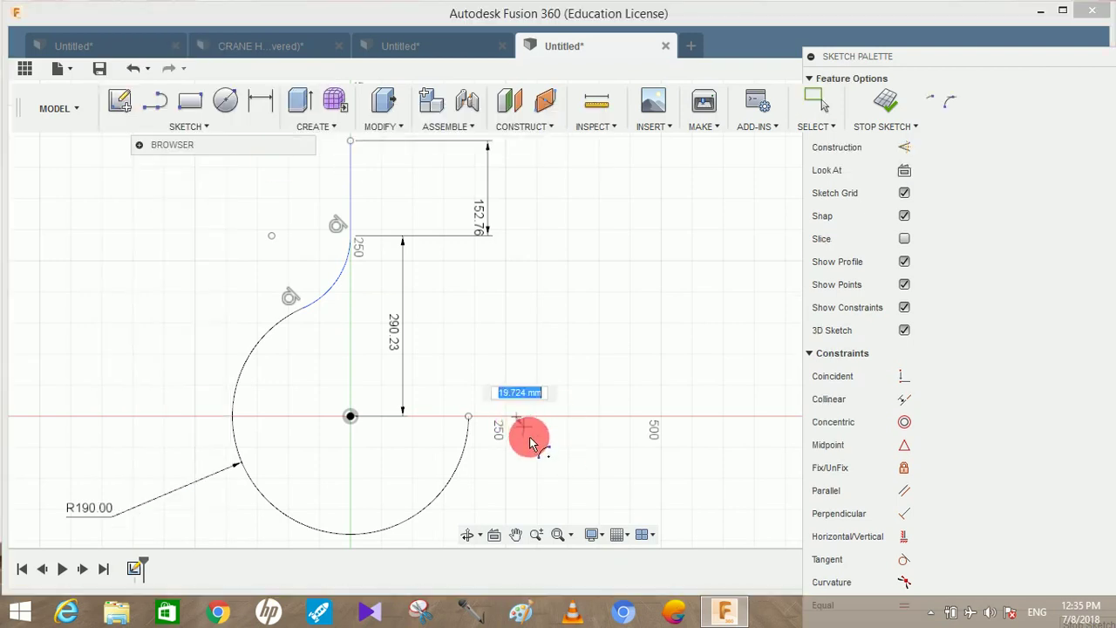
pyautogui.click(469, 417)
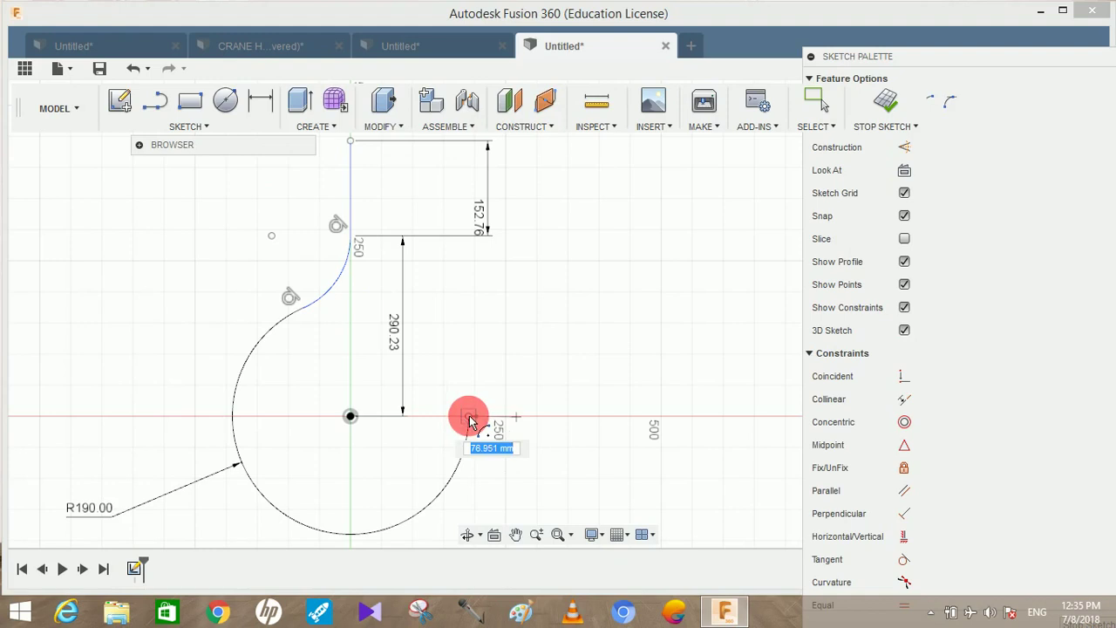
pyautogui.click(523, 357)
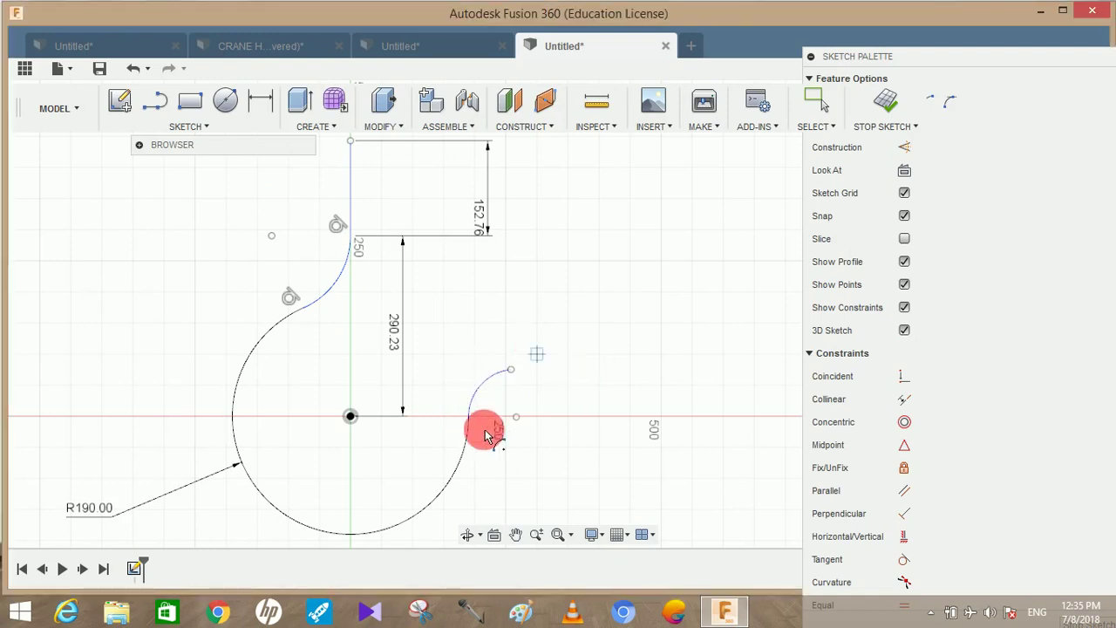
# Make the new tip arc tangent to the R190 hook arc.
pyautogui.scroll(3, 567, 436)
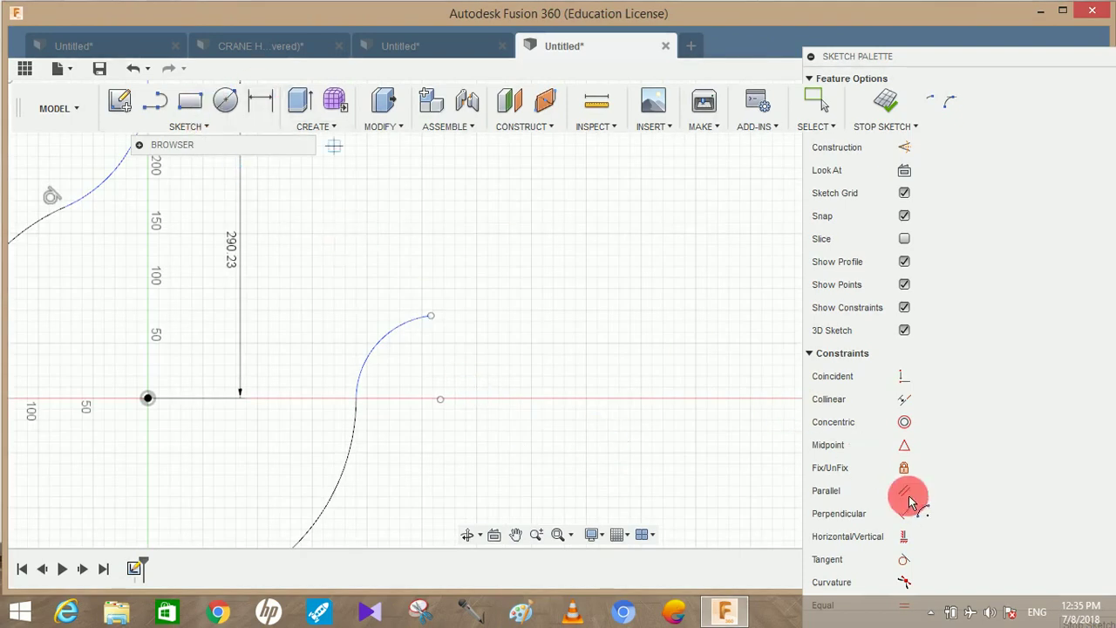
pyautogui.moveTo(936, 61); pyautogui.dragTo(927, 44)
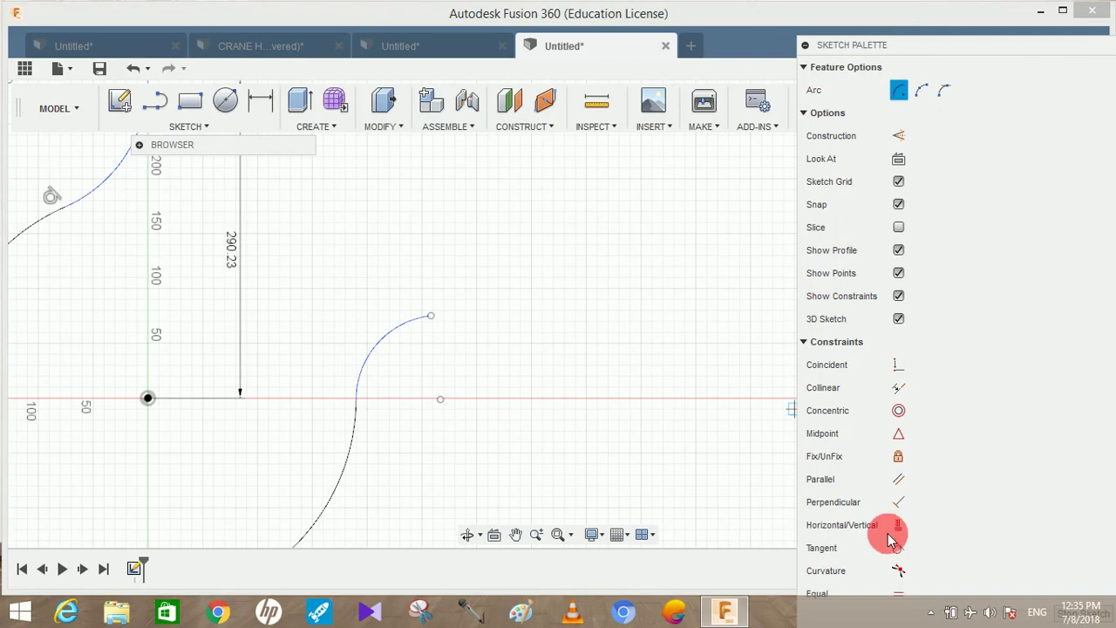
pyautogui.click(898, 547)
pyautogui.click(352, 441)
pyautogui.click(363, 361)
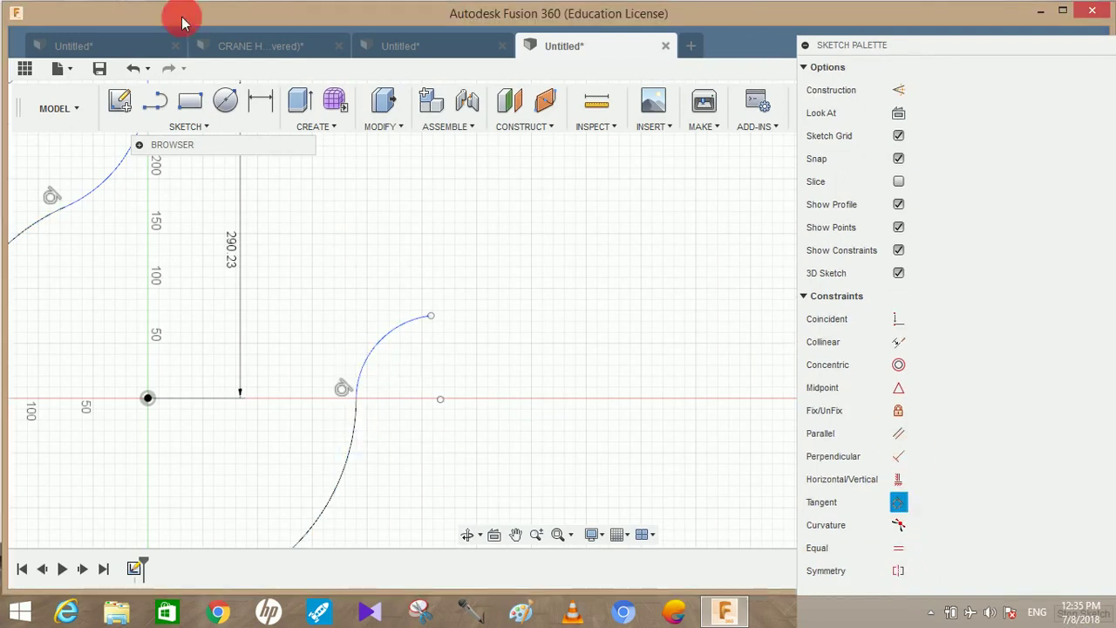
# Dimension the tip arc's radius as 93.59 mm.
pyautogui.click(260, 101)
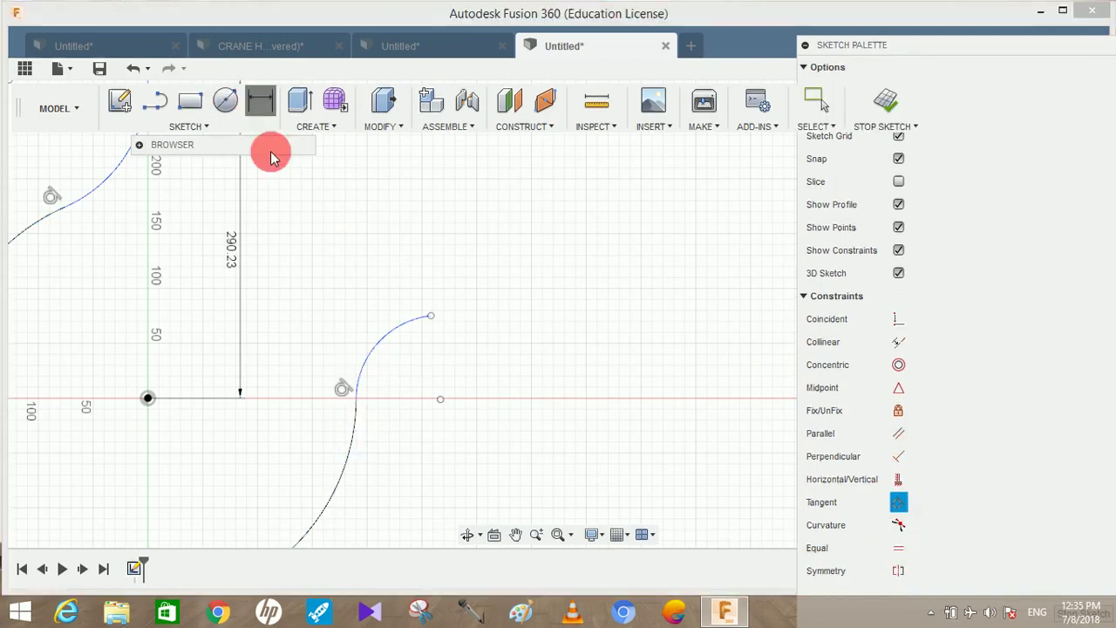
pyautogui.click(377, 349)
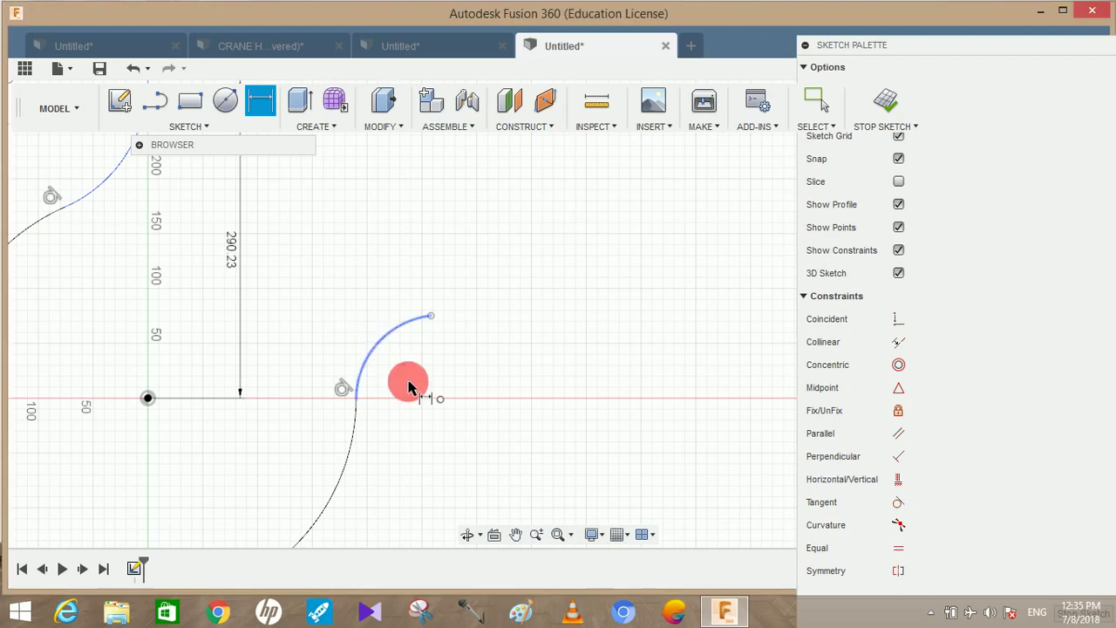
pyautogui.click(467, 437)
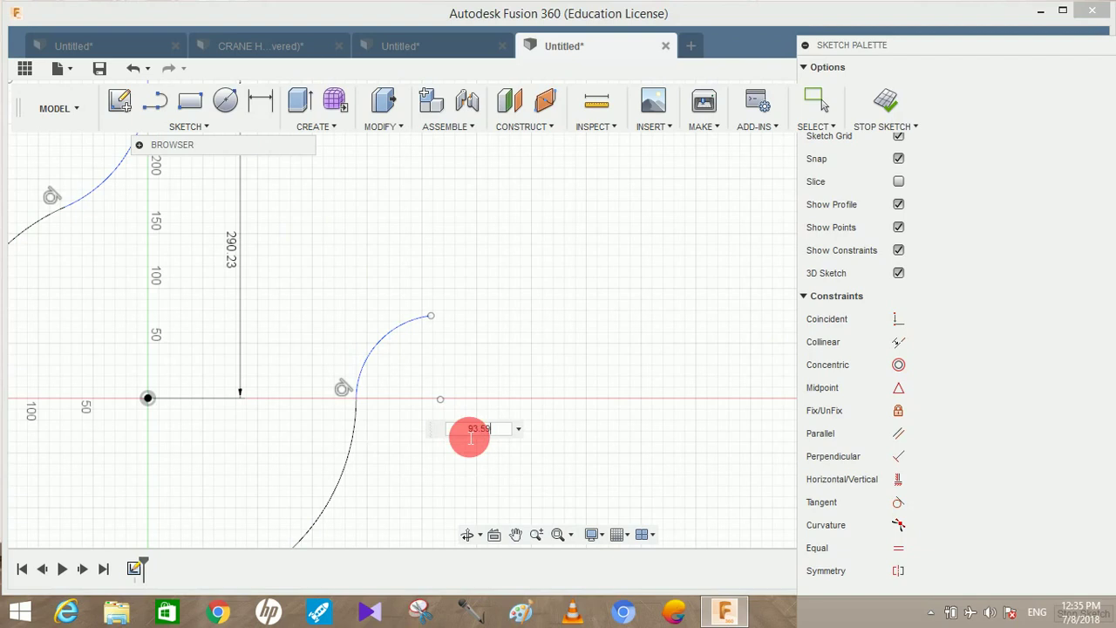
pyautogui.press('Return')
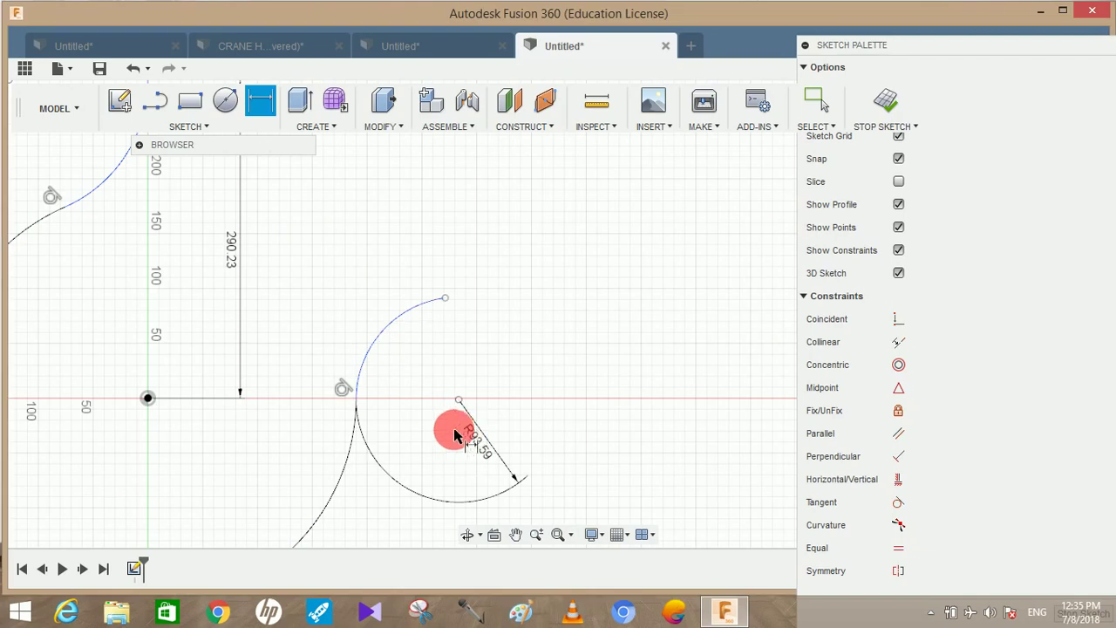
# Sketch a horizontal line 60 mm long outward from the point where the tip arc meets the hook arc.
pyautogui.click(154, 103)
pyautogui.click(370, 407)
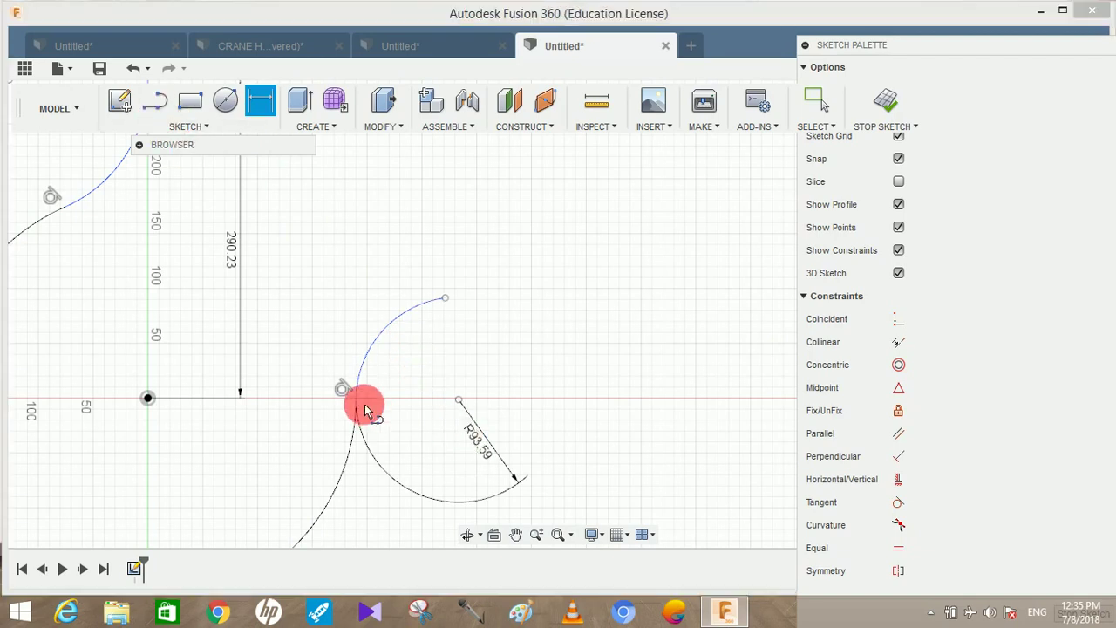
pyautogui.click(357, 399)
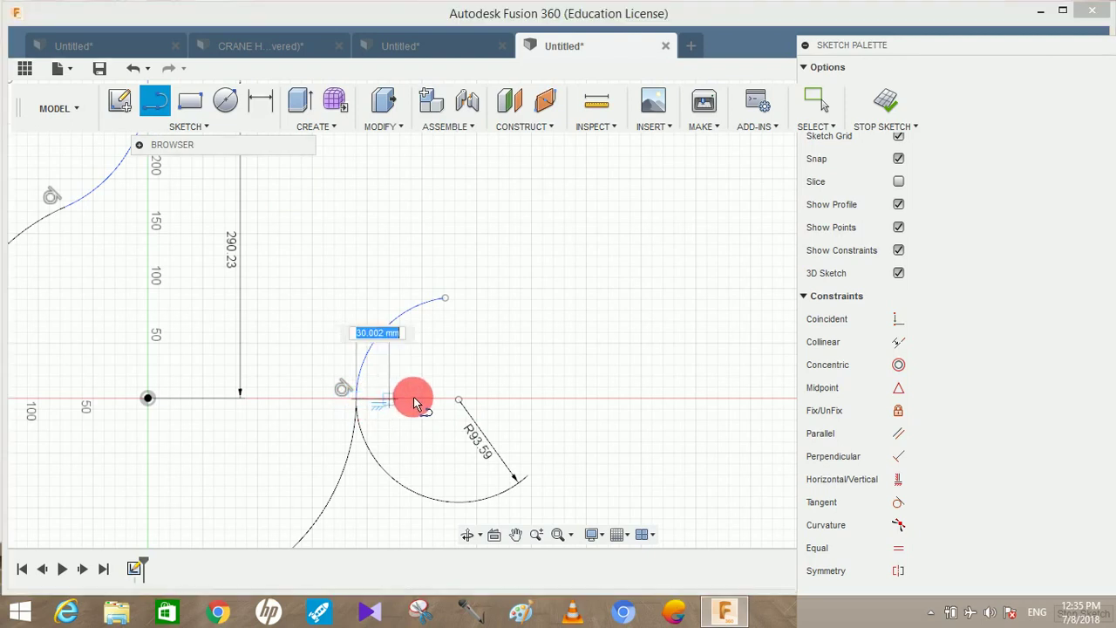
pyautogui.moveTo(415, 404); pyautogui.dragTo(422, 403)
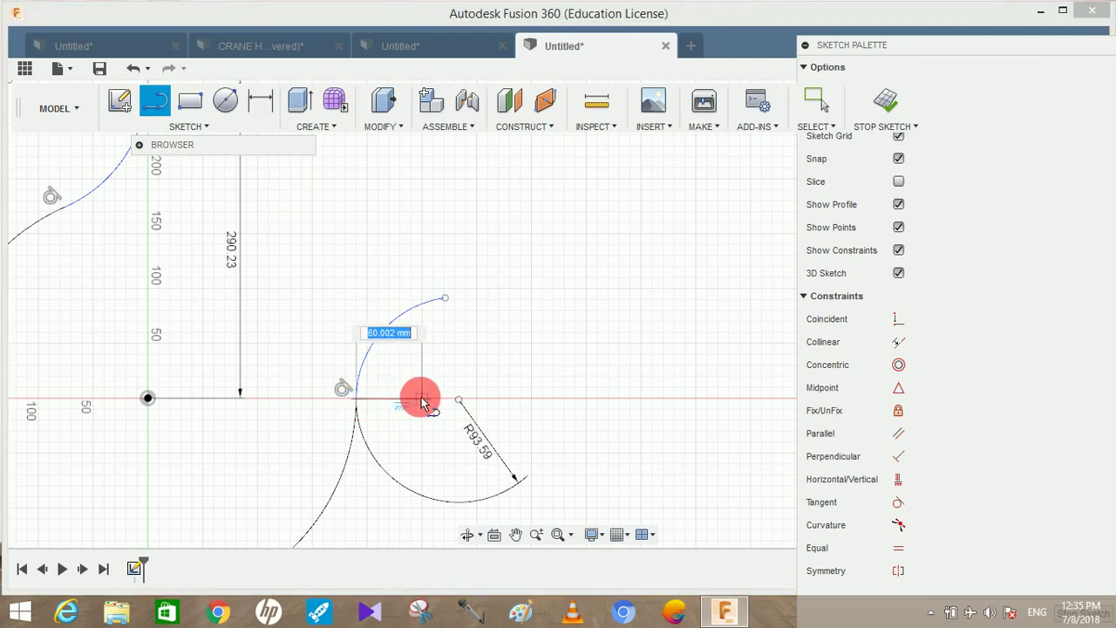
pyautogui.write('60')
pyautogui.press('Return')
pyautogui.press('Escape')
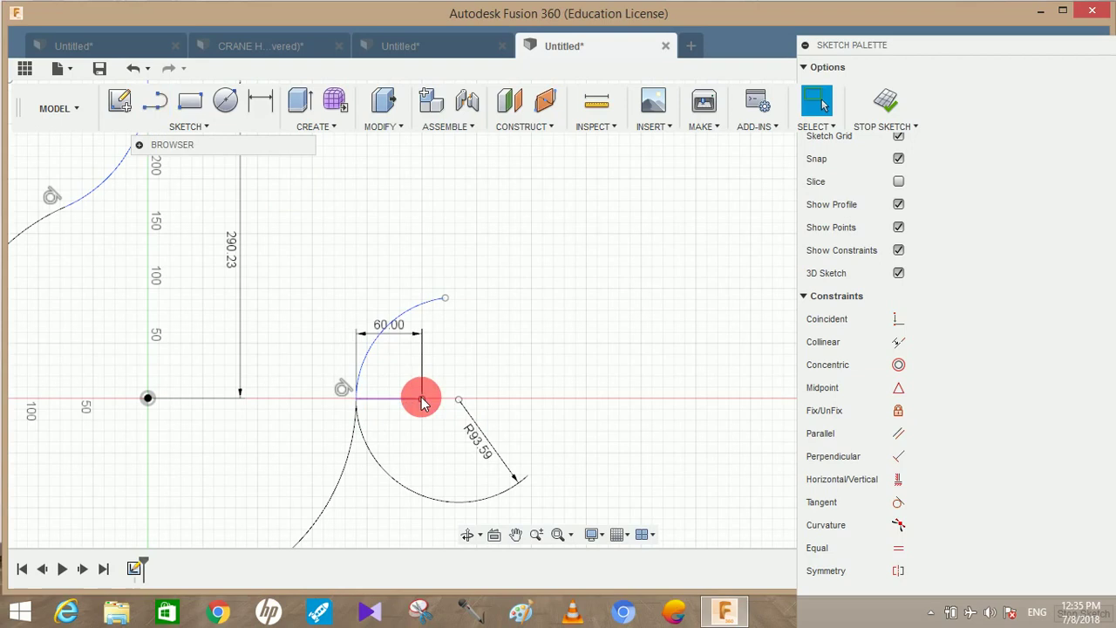
# Sketch a vertical line upward from the outer end of the 60 mm line, crossing the tip arc.
pyautogui.press('l')
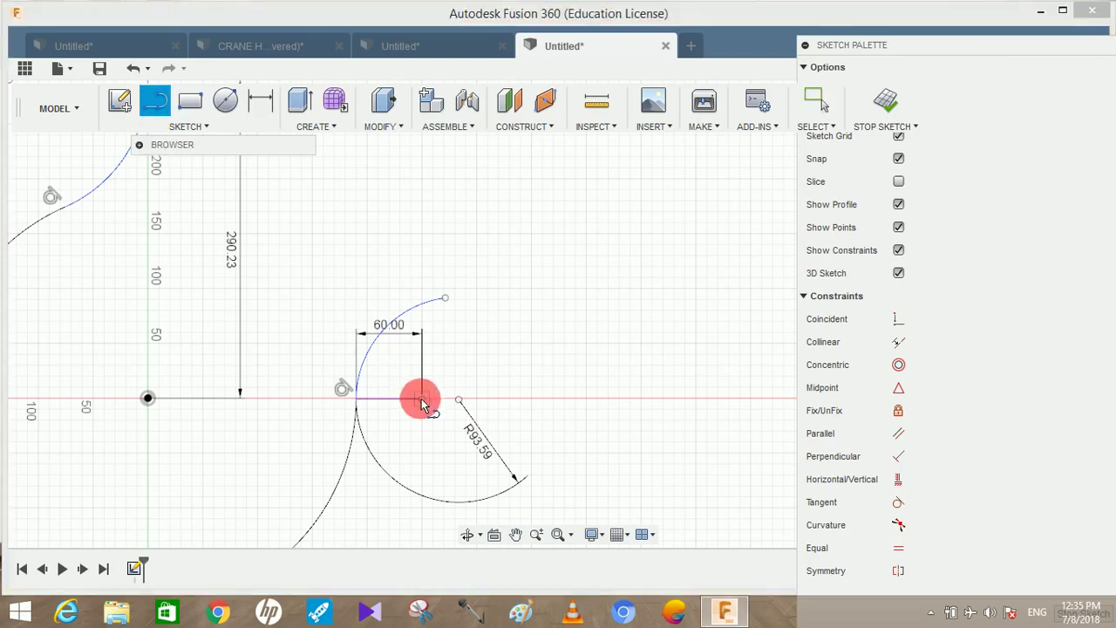
pyautogui.moveTo(419, 397); pyautogui.dragTo(428, 269)
pyautogui.click(424, 257)
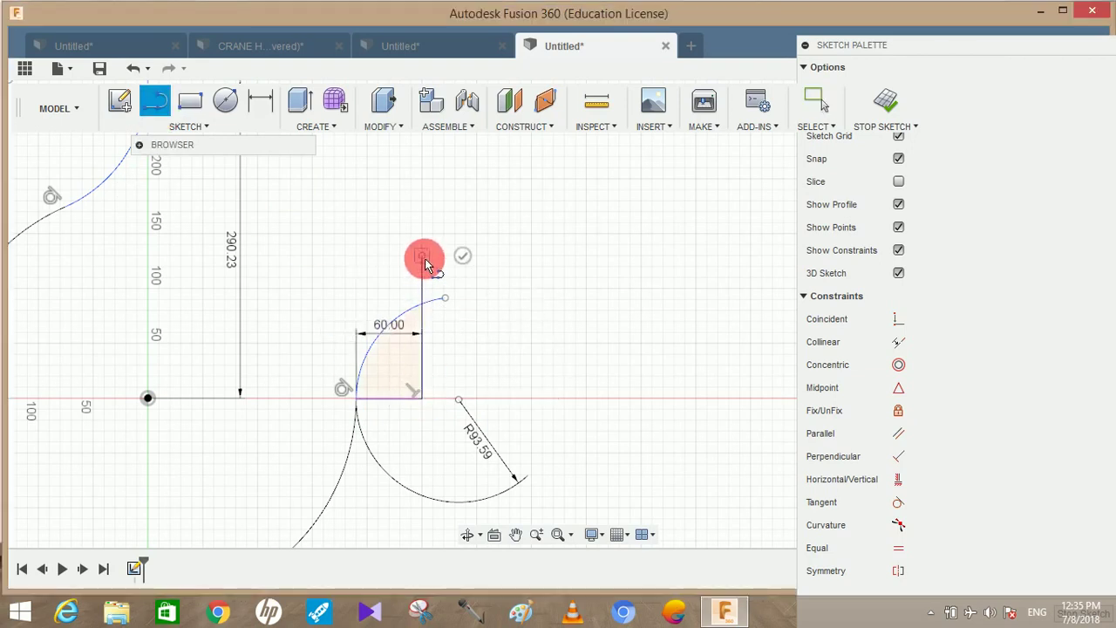
pyautogui.click(462, 256)
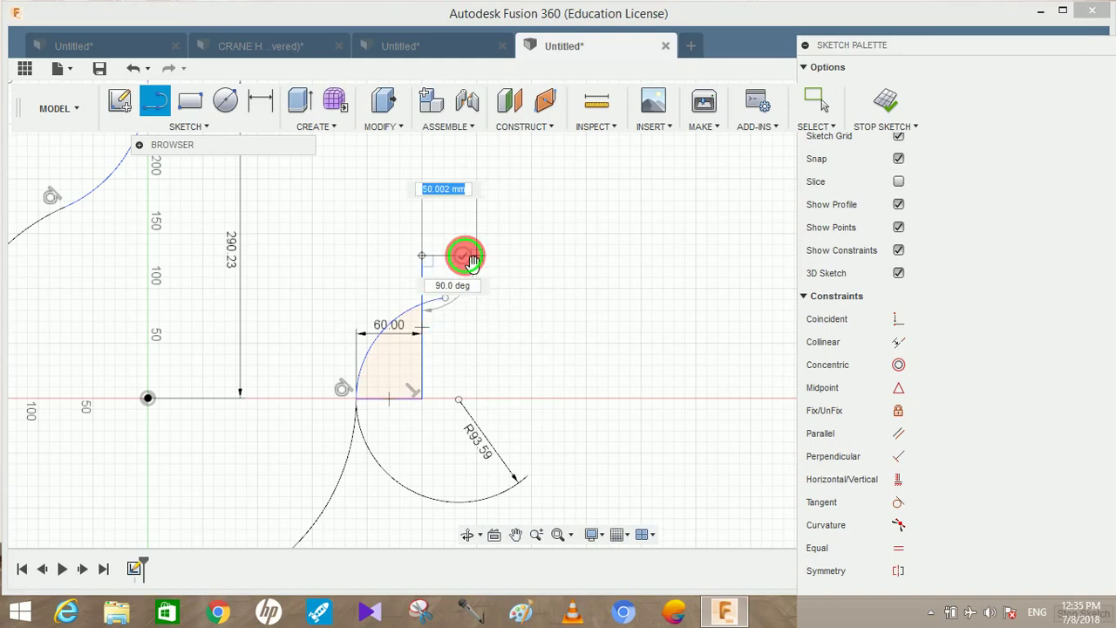
pyautogui.scroll(2, 440, 339)
pyautogui.press('Escape')
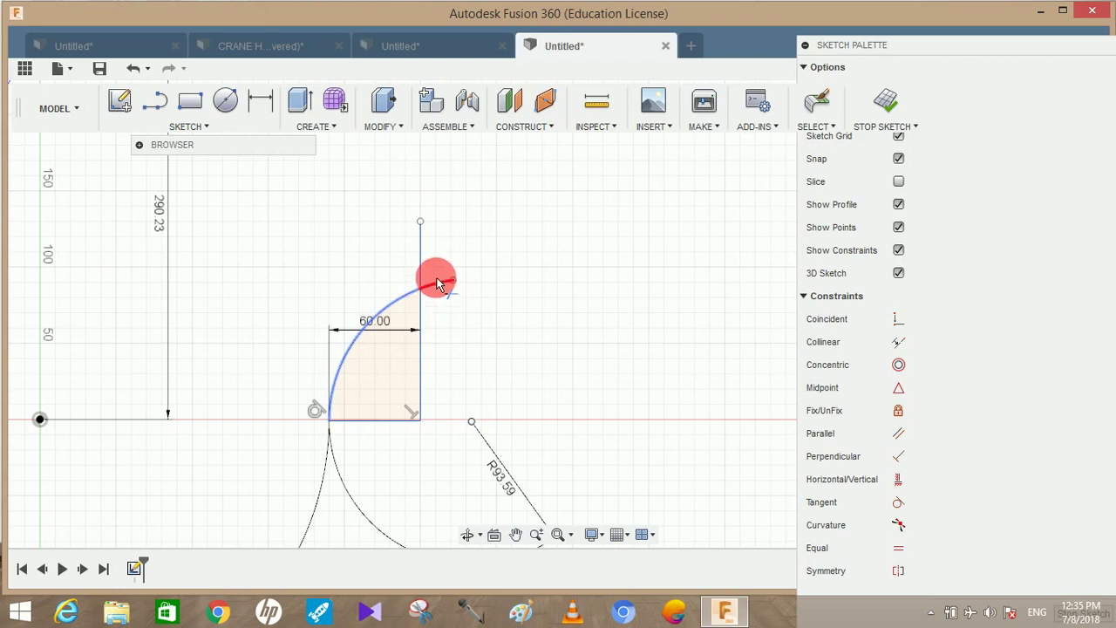
# Trim the tip arc beyond the vertical line and remove the vertical and horizontal helper lines.
pyautogui.click(437, 281)
pyautogui.click(422, 258)
pyautogui.click(423, 350)
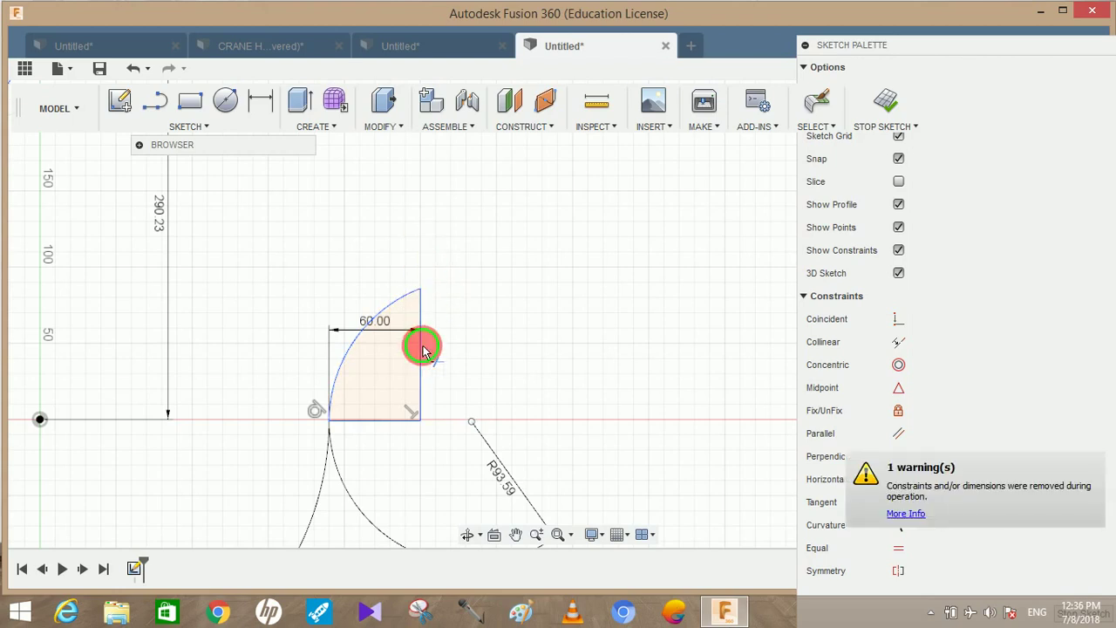
pyautogui.click(374, 421)
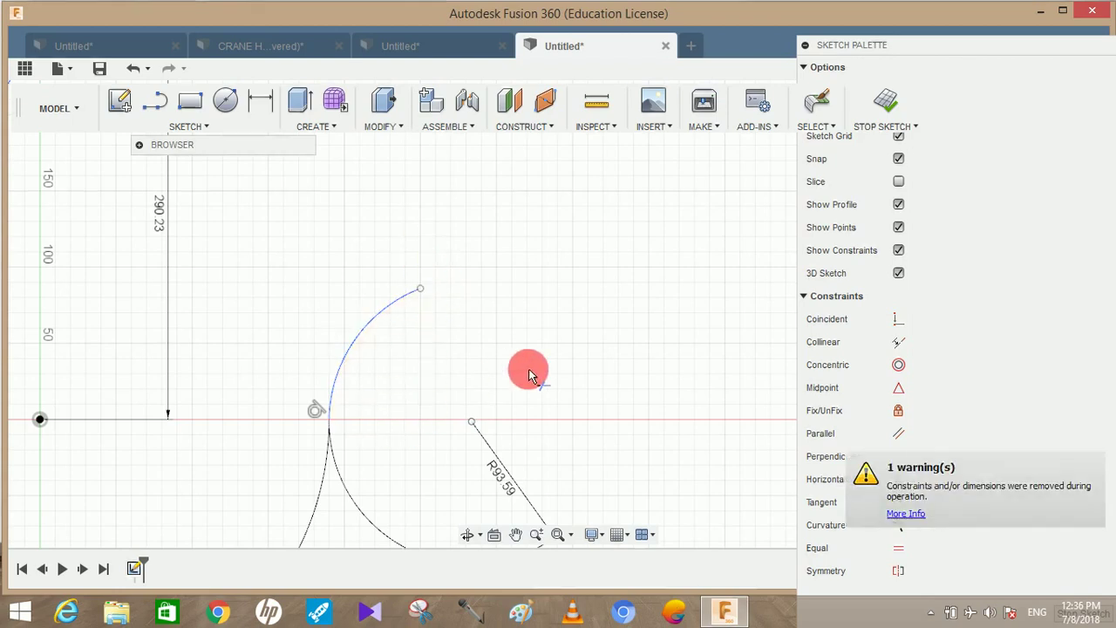
pyautogui.scroll(-3, 529, 371)
pyautogui.scroll(-5, 529, 371)
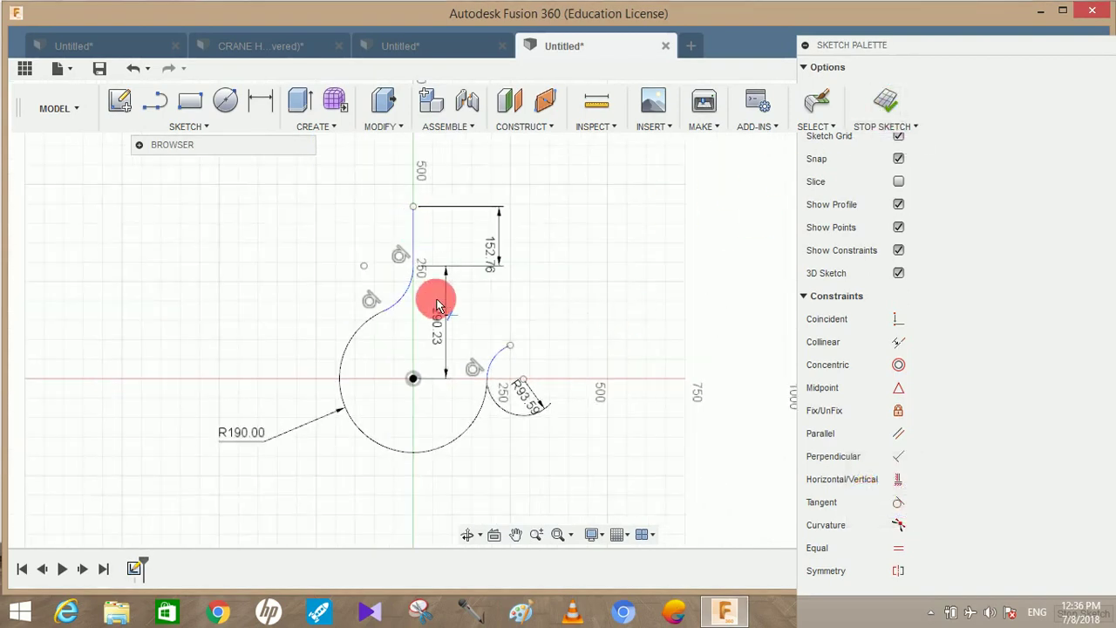
pyautogui.press('Escape')
# Create a selection set from the shank line and the three connected hook arcs, and finish the path sketch.
pyautogui.click(413, 246)
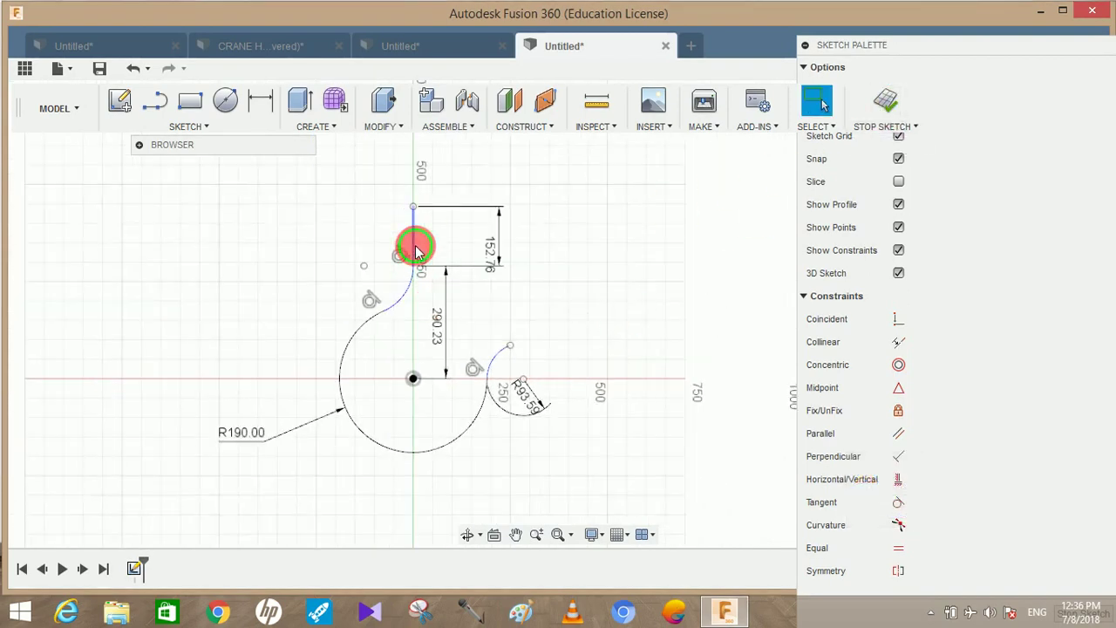
pyautogui.keyDown('shift'); pyautogui.click(399, 300); pyautogui.keyUp('shift')
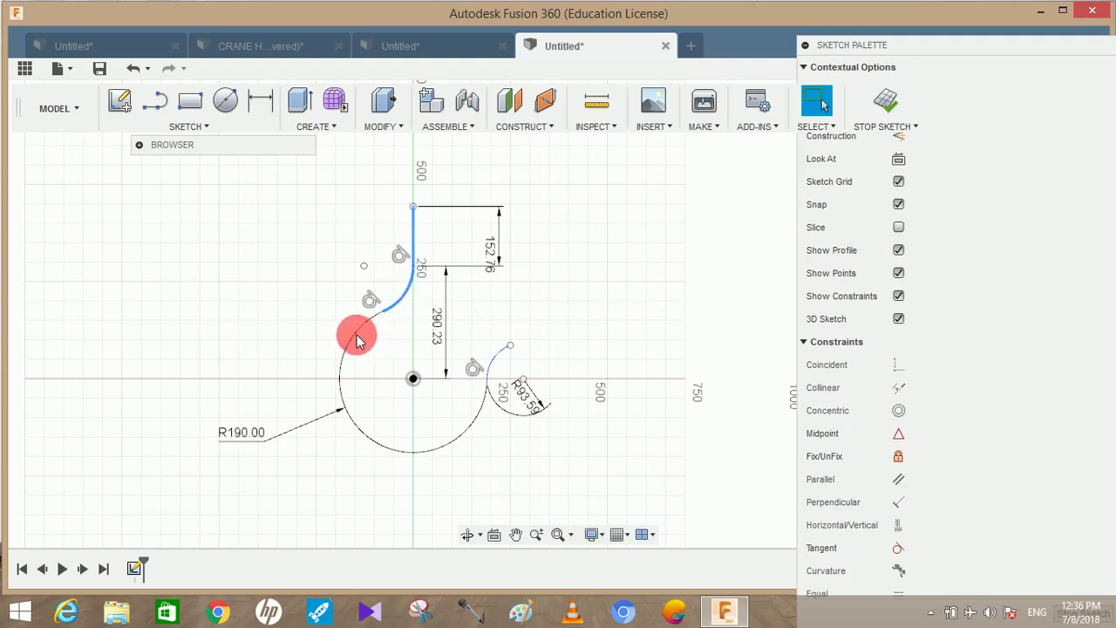
pyautogui.keyDown('shift'); pyautogui.click(357, 341); pyautogui.keyUp('shift')
pyautogui.keyDown('shift'); pyautogui.click(491, 361); pyautogui.keyUp('shift')
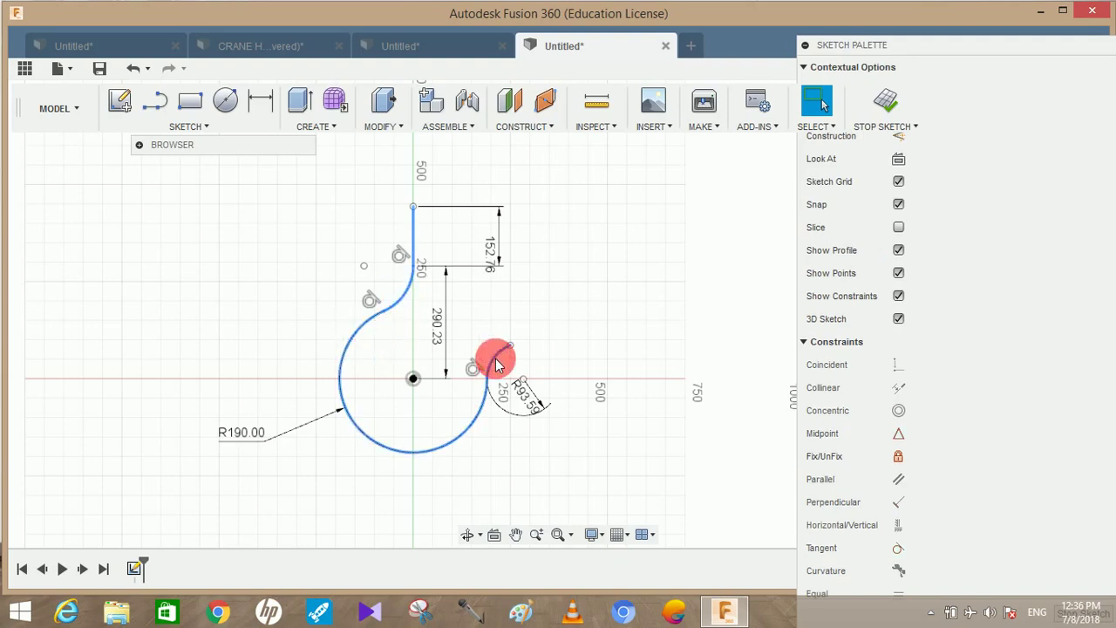
pyautogui.rightClick(495, 364)
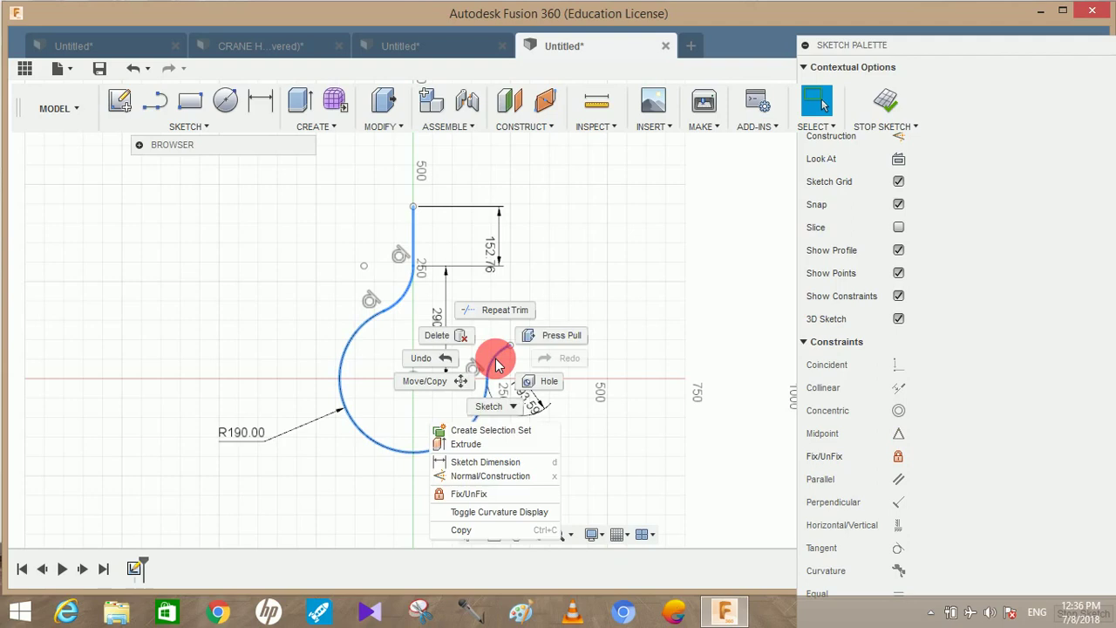
pyautogui.click(473, 429)
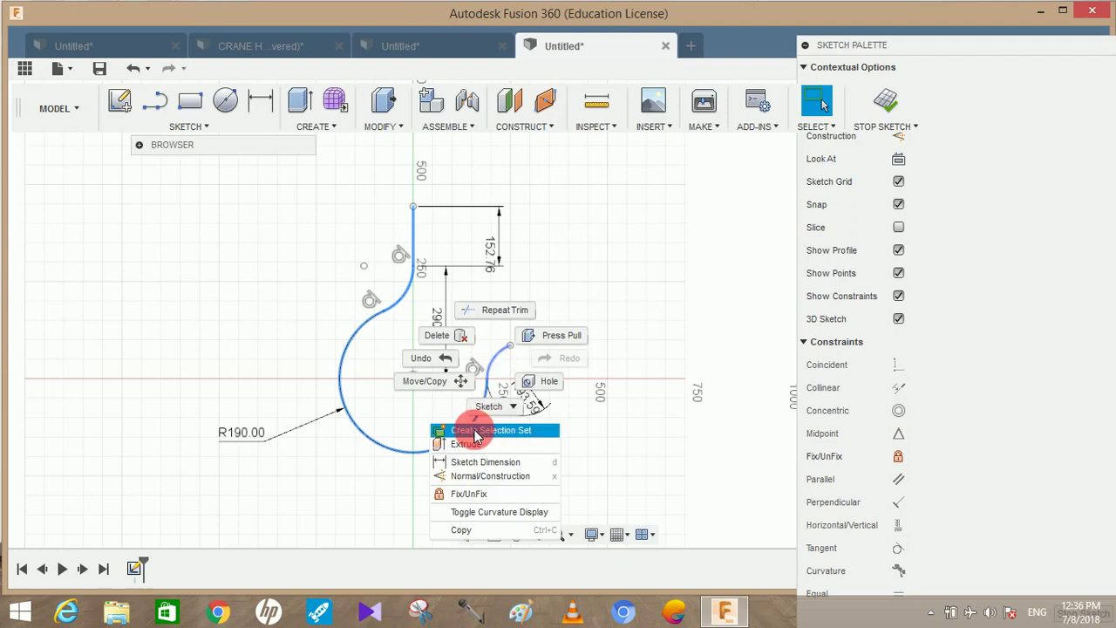
pyautogui.click(718, 279)
pyautogui.click(806, 48)
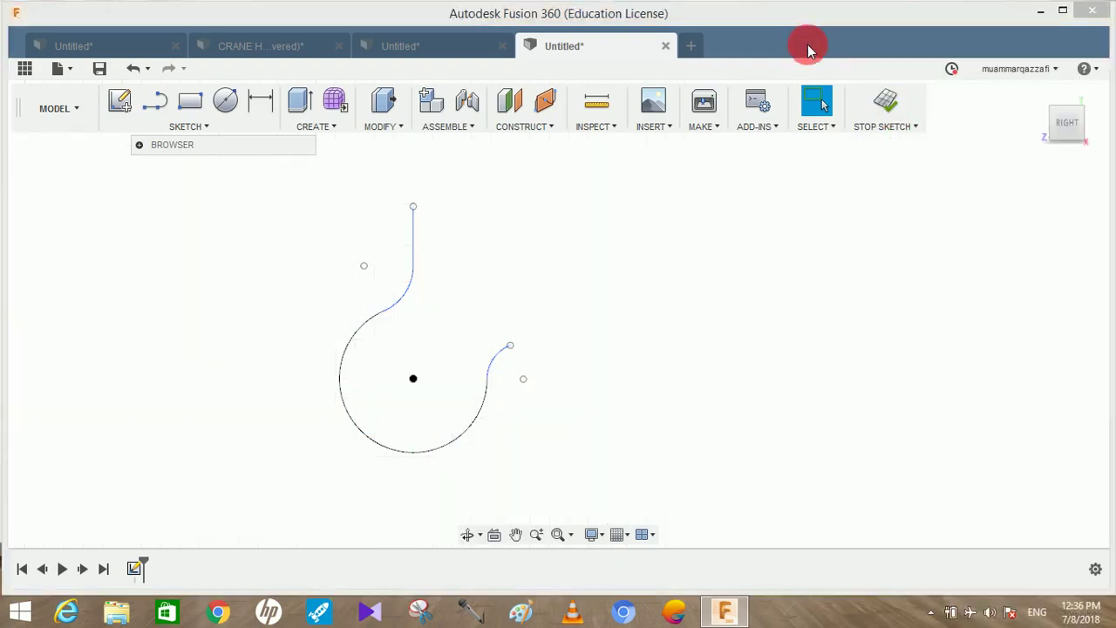
# Construct a plane along the hook path at distance 1.00, at the shank's upper end.
pyautogui.click(516, 126)
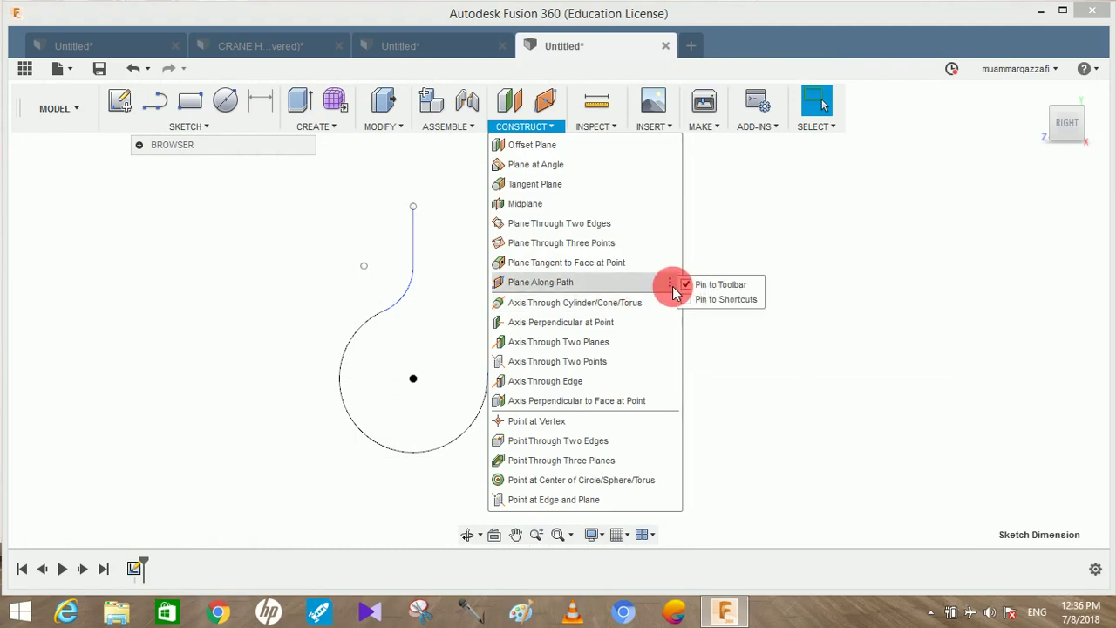
pyautogui.click(748, 225)
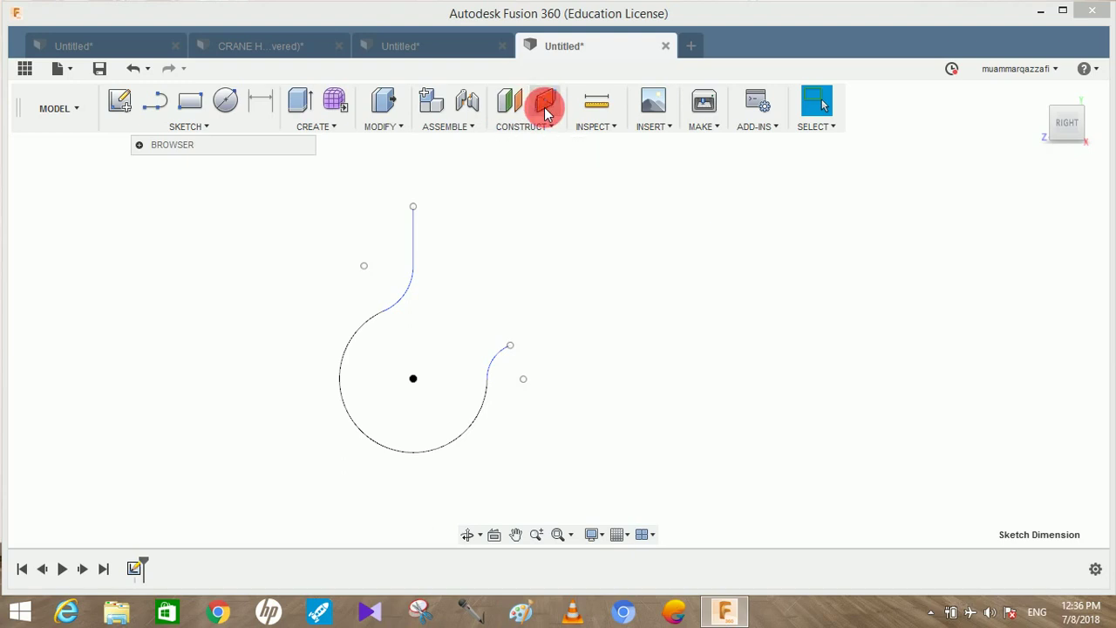
pyautogui.click(546, 107)
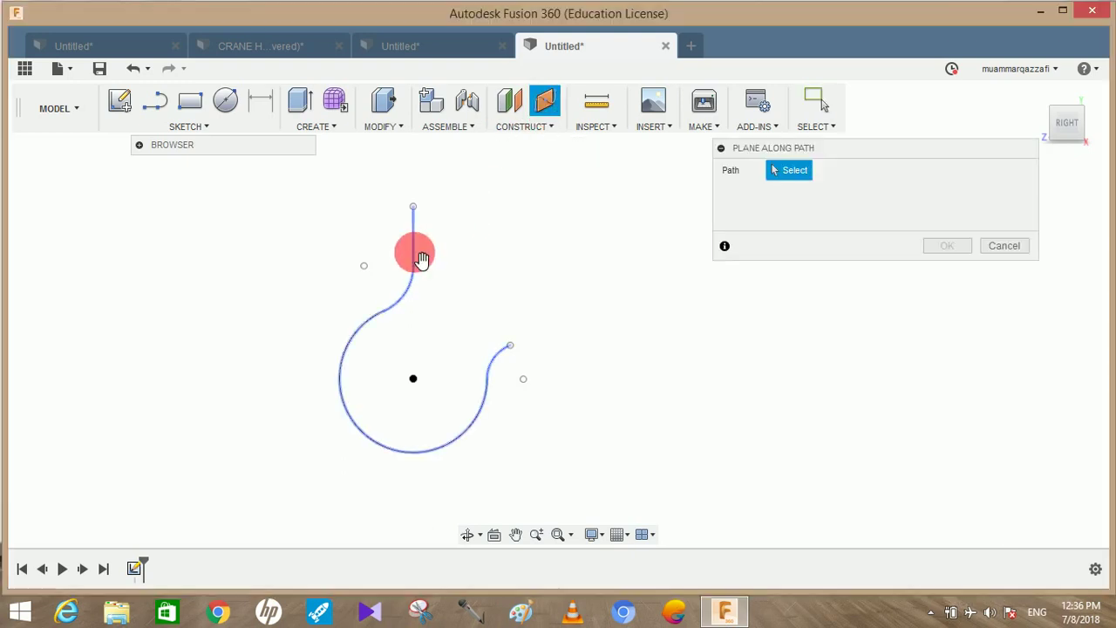
pyautogui.click(421, 259)
pyautogui.keyDown('shift'); pyautogui.moveTo(534, 260); pyautogui.dragTo(506, 279, button='middle'); pyautogui.keyUp('shift')
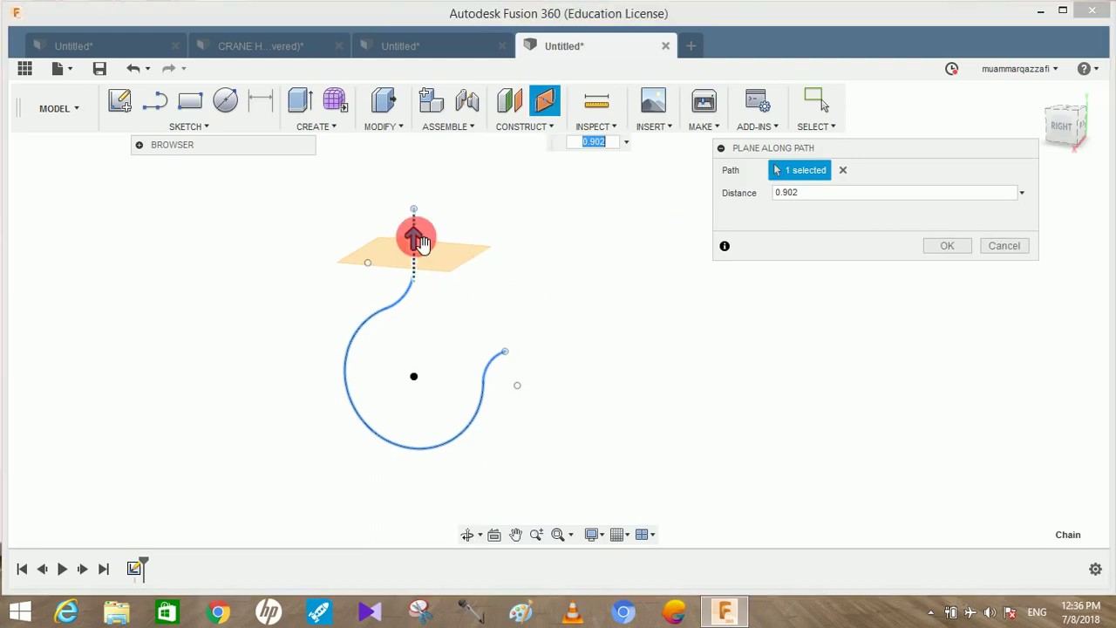
pyautogui.moveTo(420, 243); pyautogui.dragTo(423, 165)
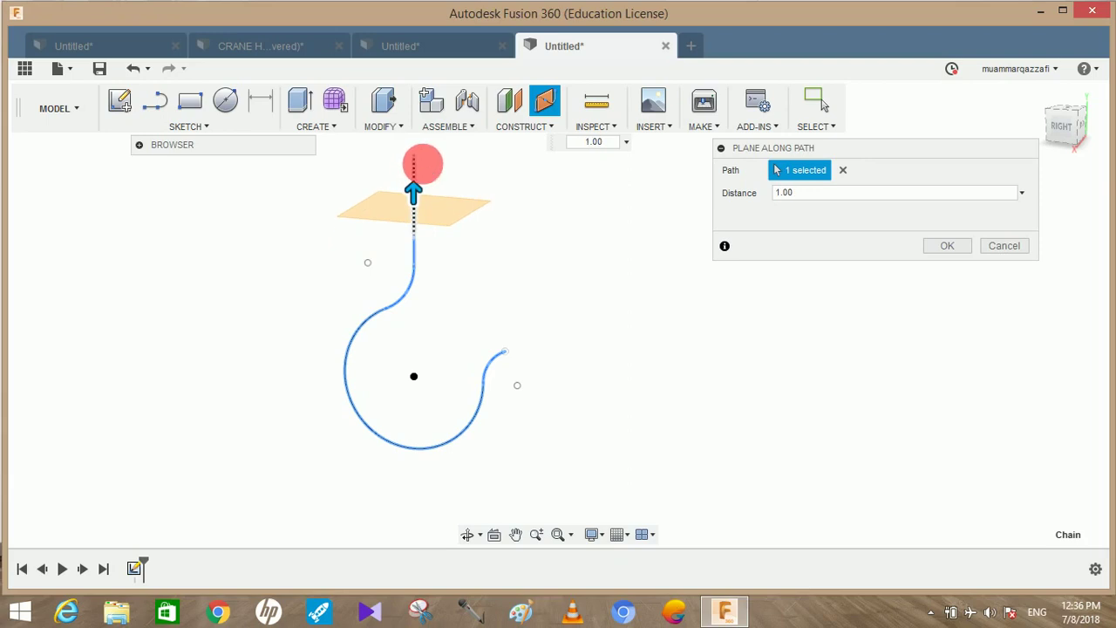
pyautogui.click(783, 193)
pyautogui.click(945, 245)
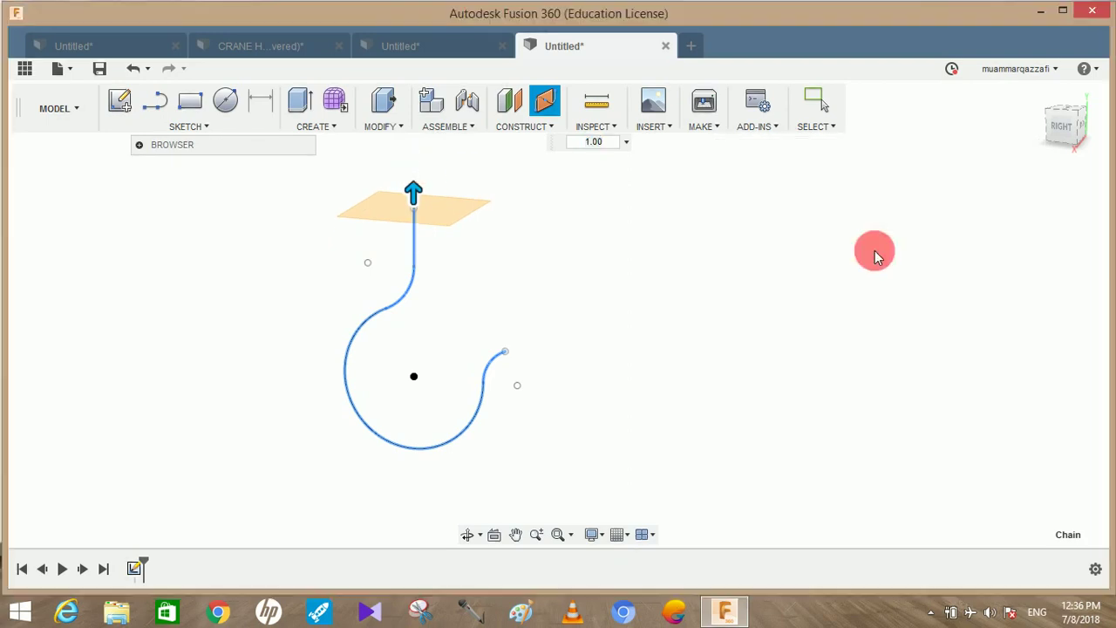
# Construct a plane along the hook path at distance 0.00, at the free end of the tip arc.
pyautogui.click(544, 101)
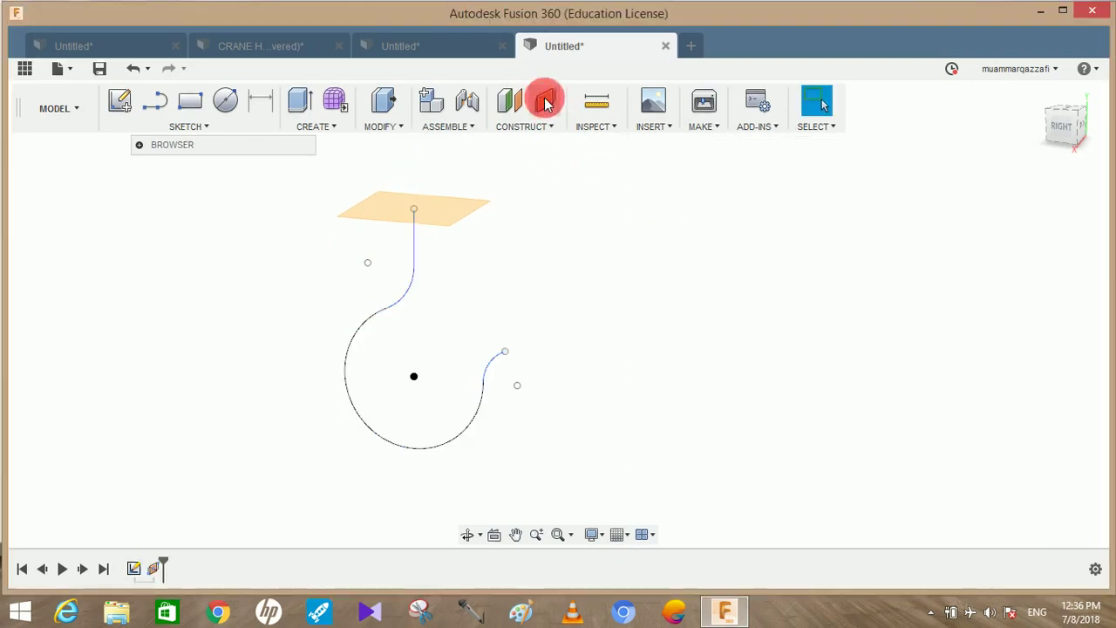
pyautogui.click(397, 292)
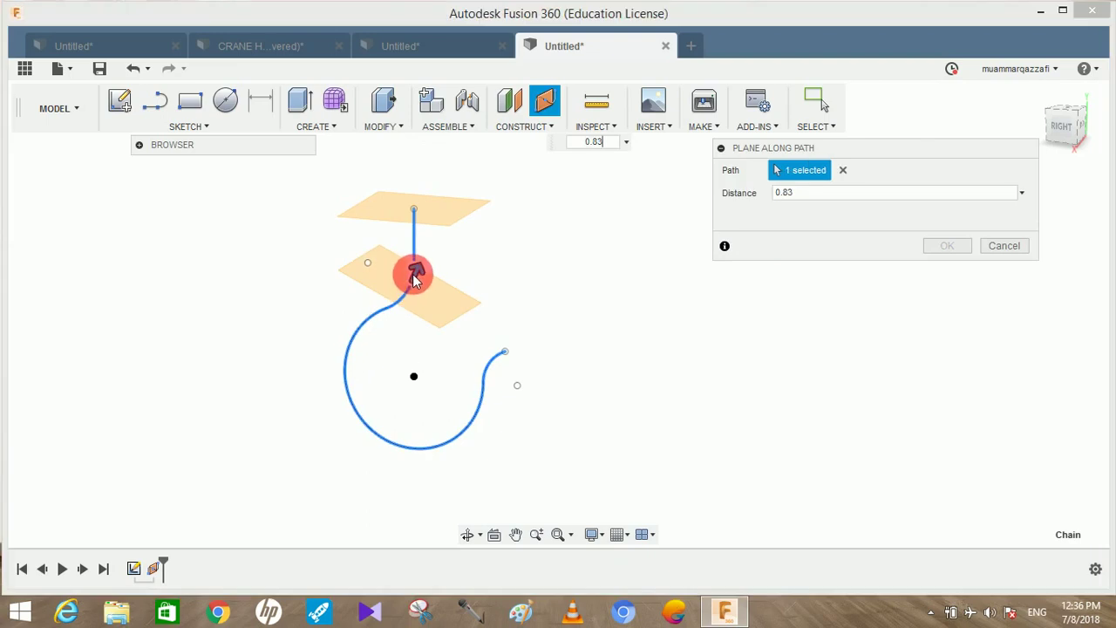
pyautogui.moveTo(420, 275); pyautogui.dragTo(591, 305)
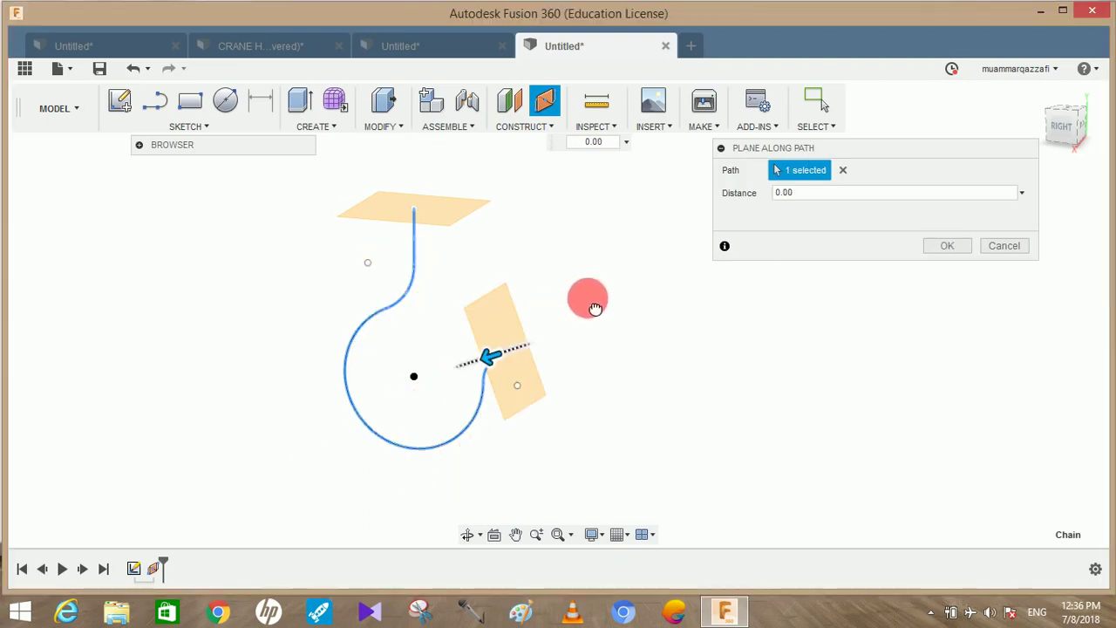
pyautogui.click(938, 244)
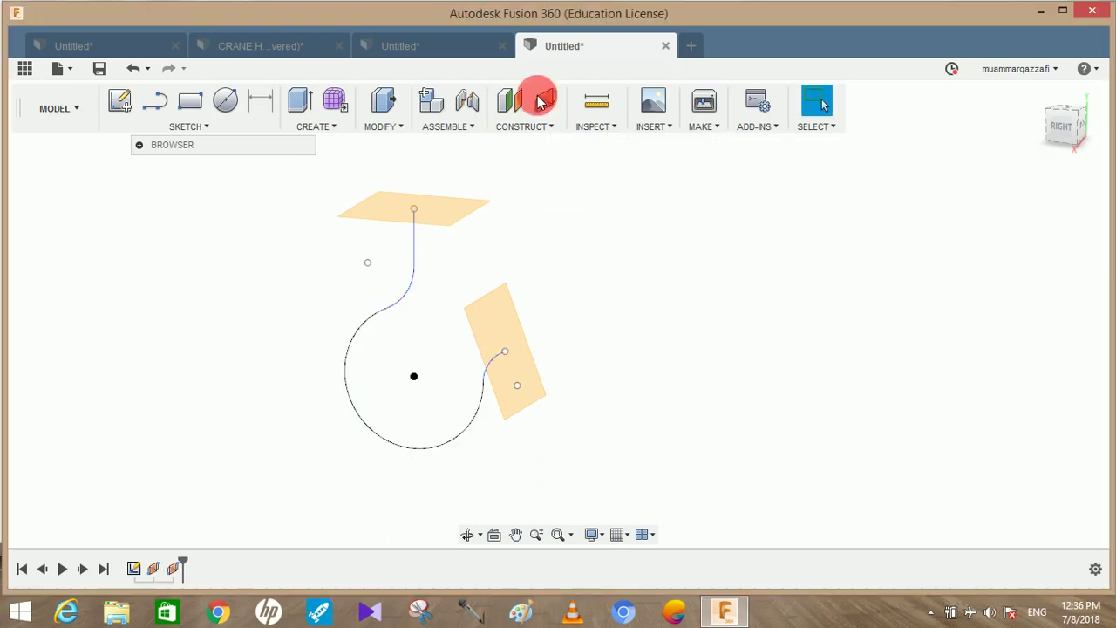
# Construct a plane along the path at distance 0.756, where the shank's transition arc meets the R190 hook arc.
pyautogui.click(1071, 132)
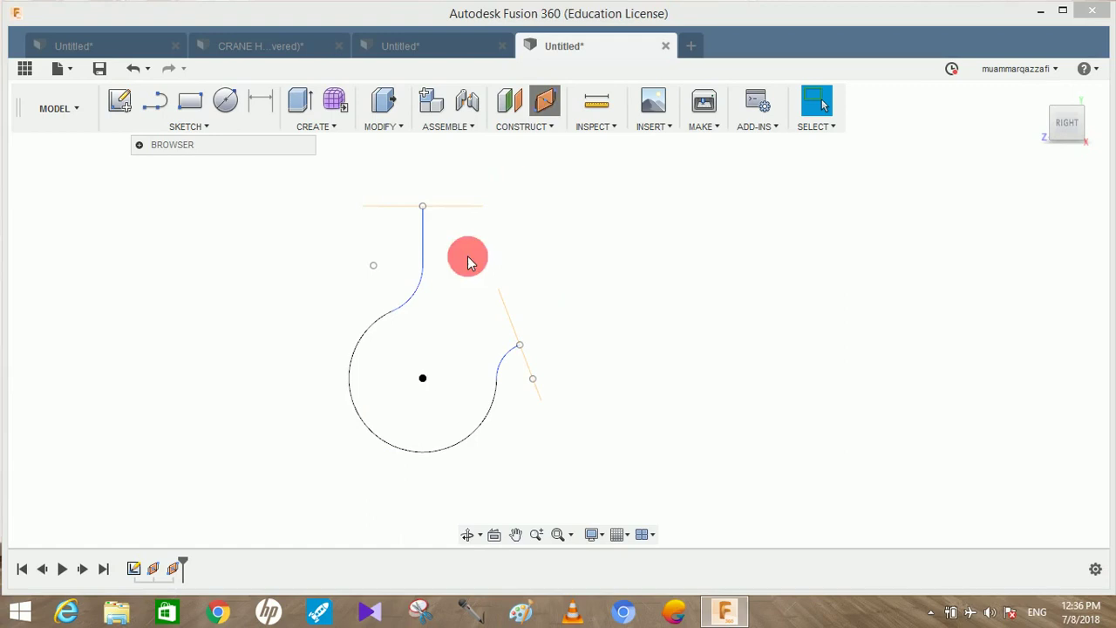
pyautogui.click(408, 309)
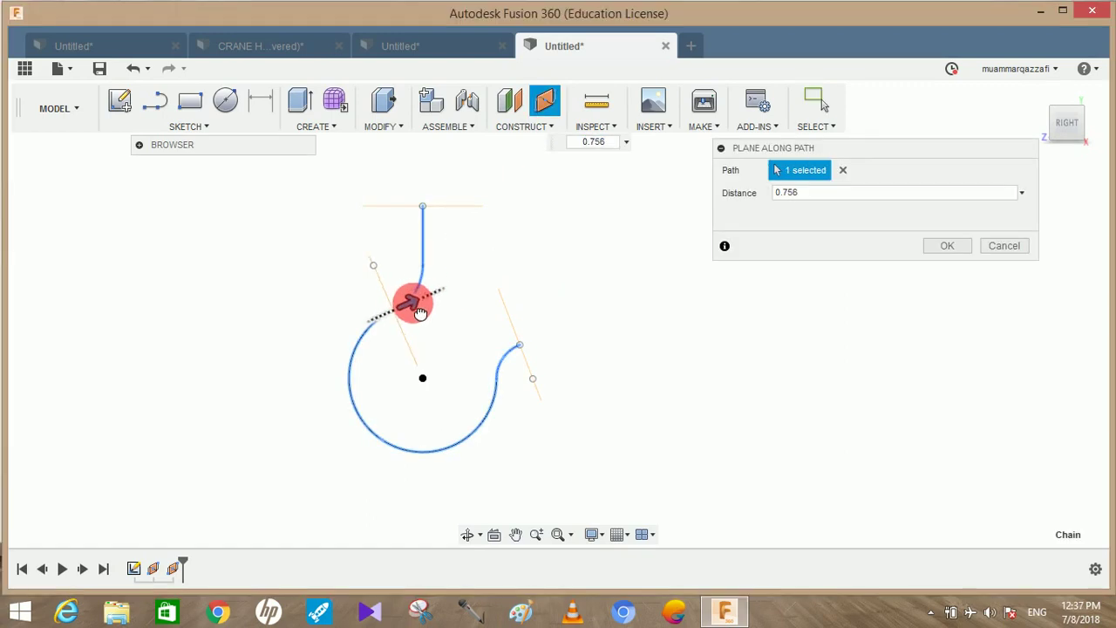
pyautogui.click(936, 253)
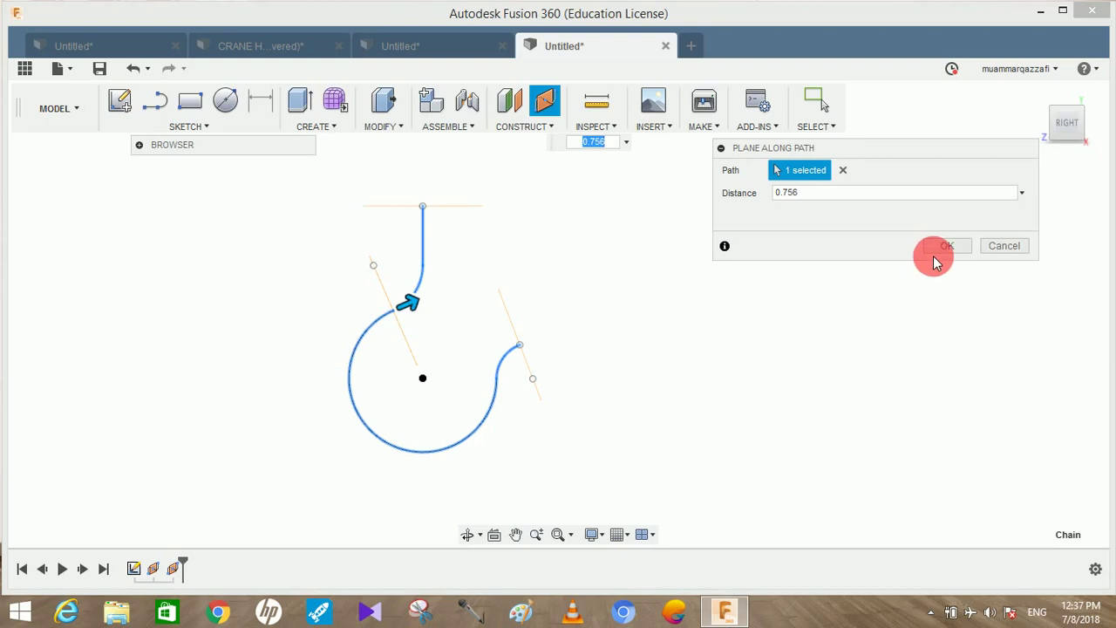
# Construct a plane along the path at the lowest point of the R190 hook arc.
pyautogui.click(546, 100)
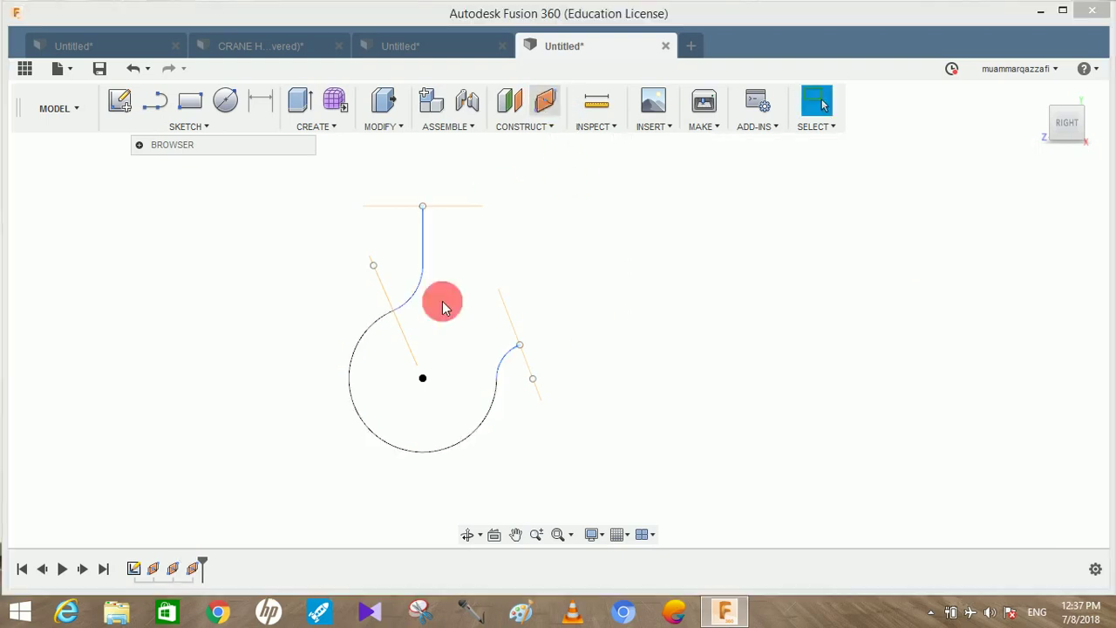
pyautogui.click(406, 449)
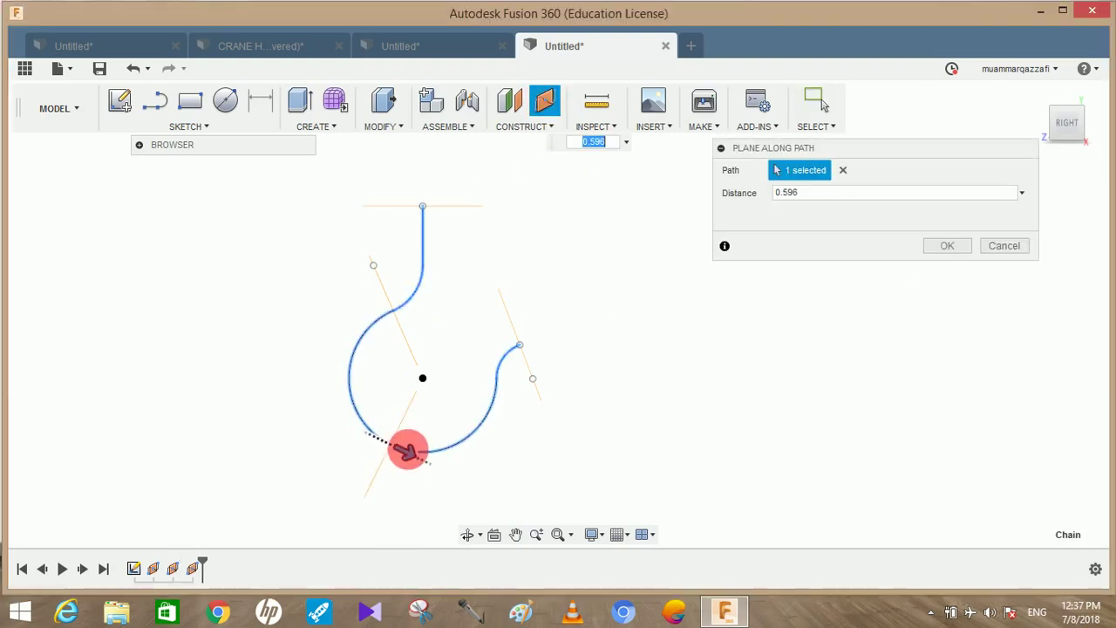
pyautogui.moveTo(427, 461); pyautogui.dragTo(434, 452)
pyautogui.click(962, 249)
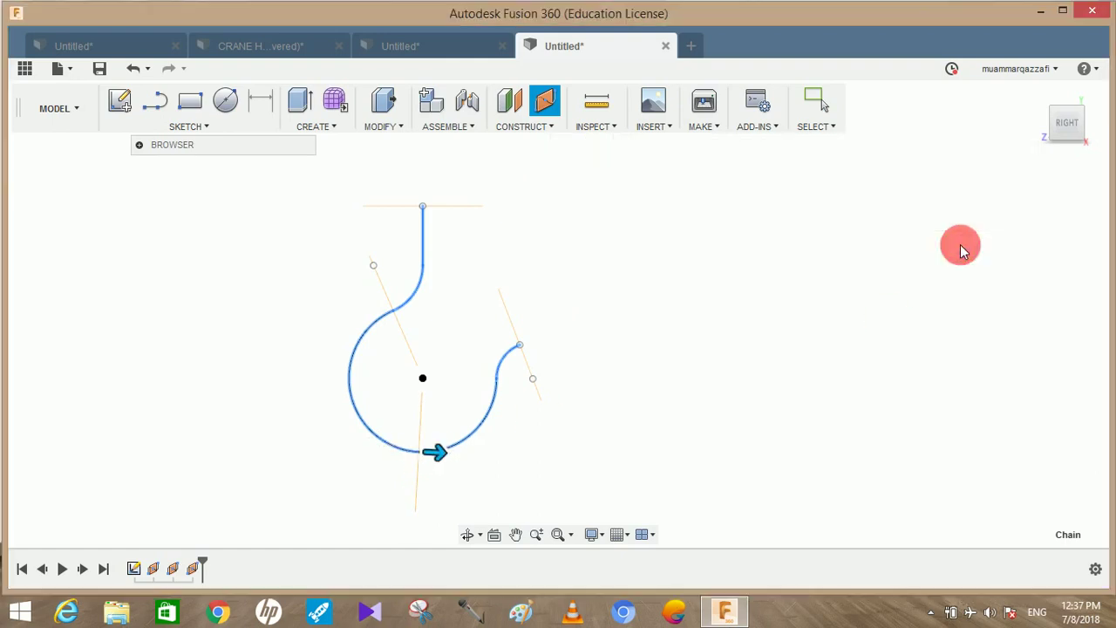
pyautogui.keyDown('shift'); pyautogui.moveTo(826, 305); pyautogui.dragTo(806, 331, button='middle'); pyautogui.keyUp('shift')
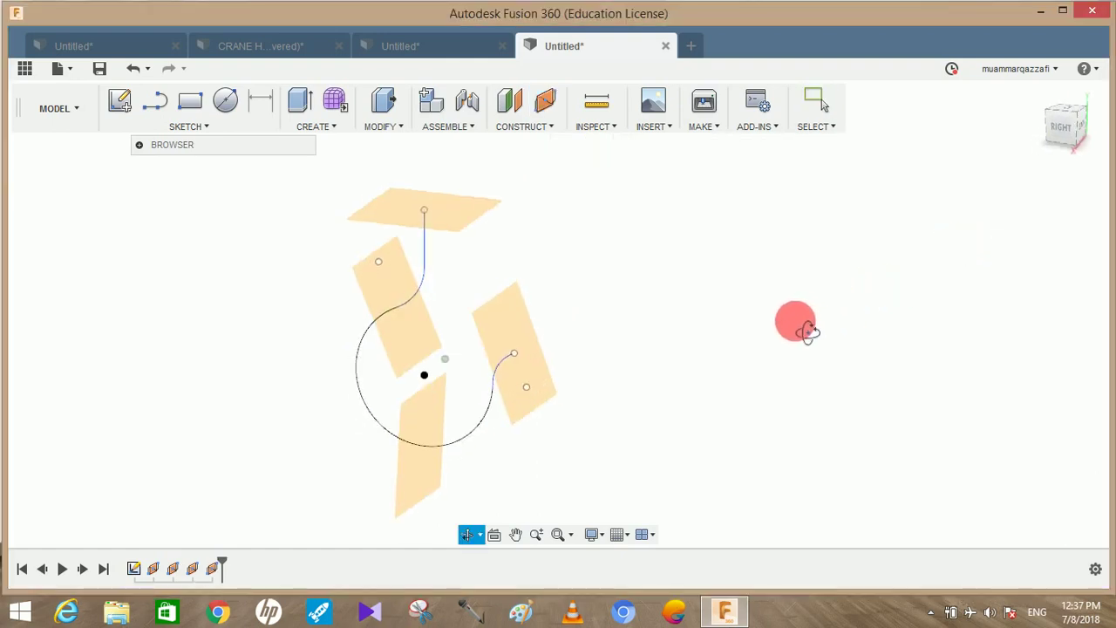
pyautogui.press('Escape')
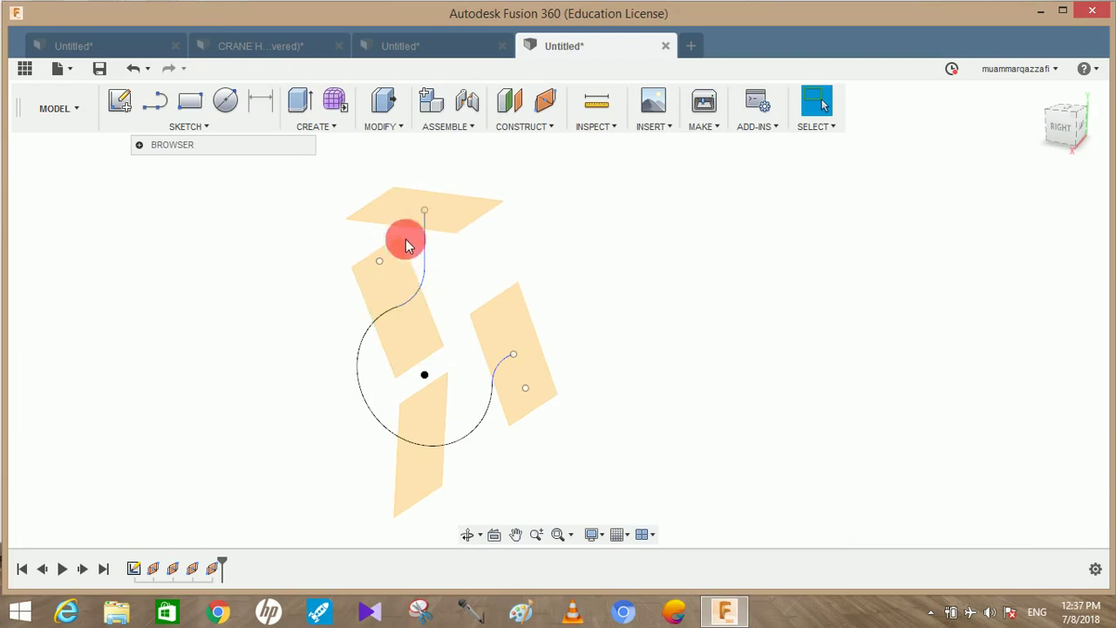
# Look at the finished crane hook in the other open design, and return to the design in progress.
pyautogui.click(304, 52)
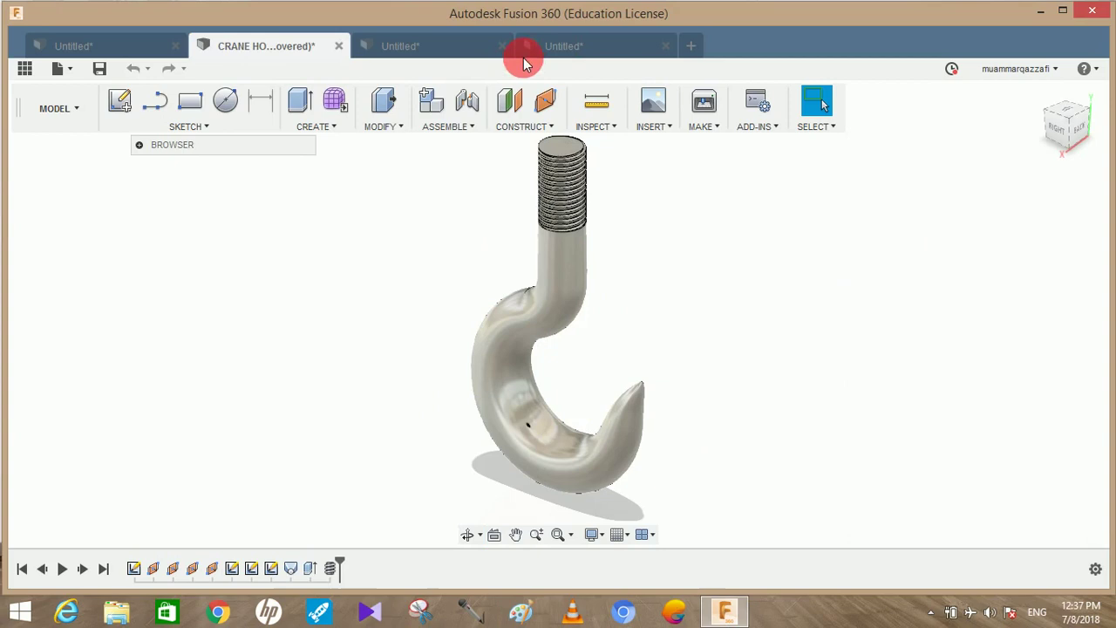
pyautogui.click(561, 49)
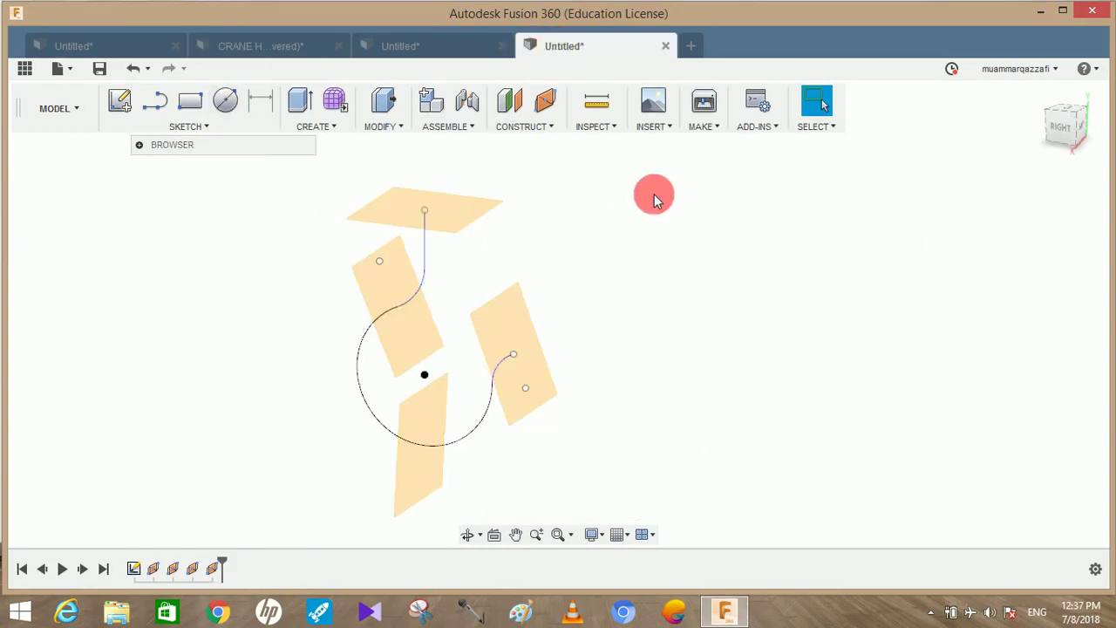
# Sketch a 120 mm diameter circle centred on the path's end, on the plane atop the shank, and finish the sketch.
pyautogui.keyDown('shift'); pyautogui.moveTo(654, 193); pyautogui.dragTo(656, 211, button='middle'); pyautogui.keyUp('shift')
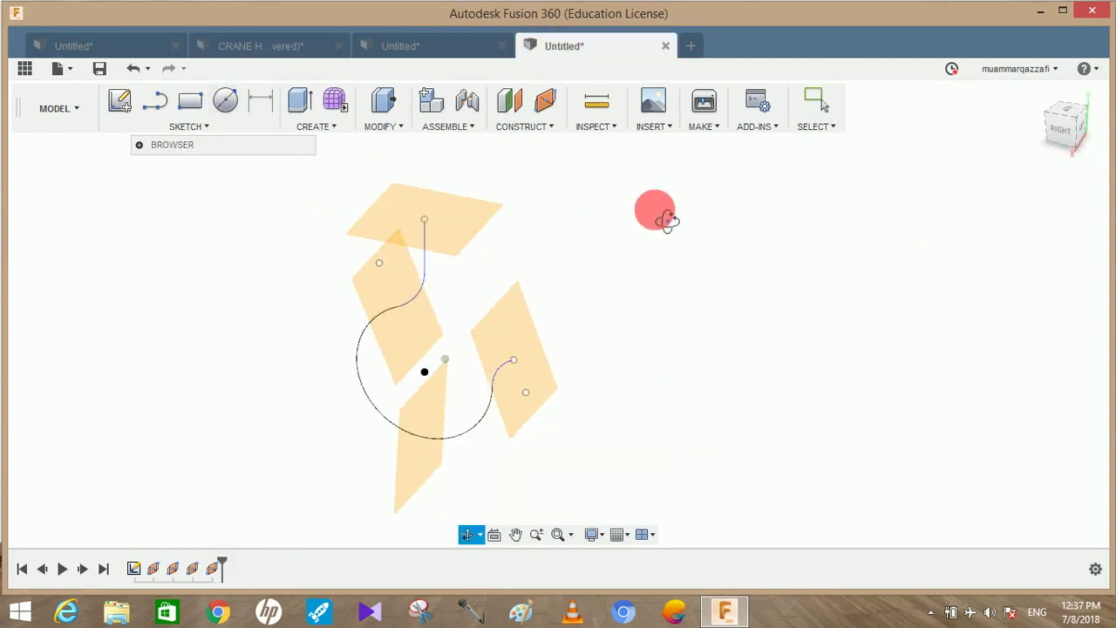
pyautogui.click(226, 106)
pyautogui.click(448, 235)
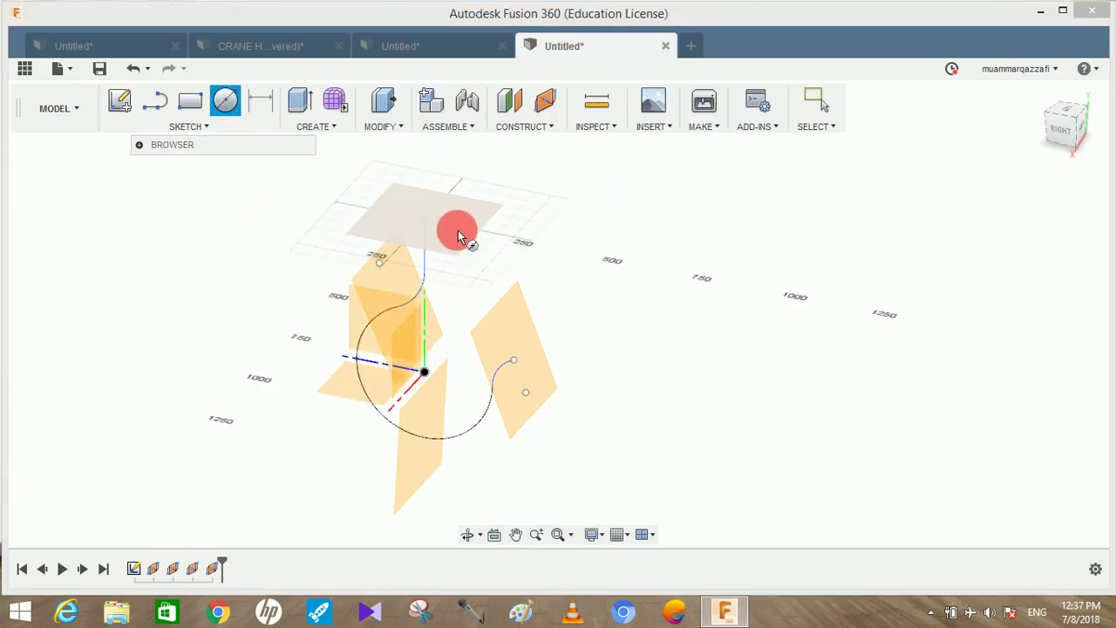
pyautogui.click(458, 234)
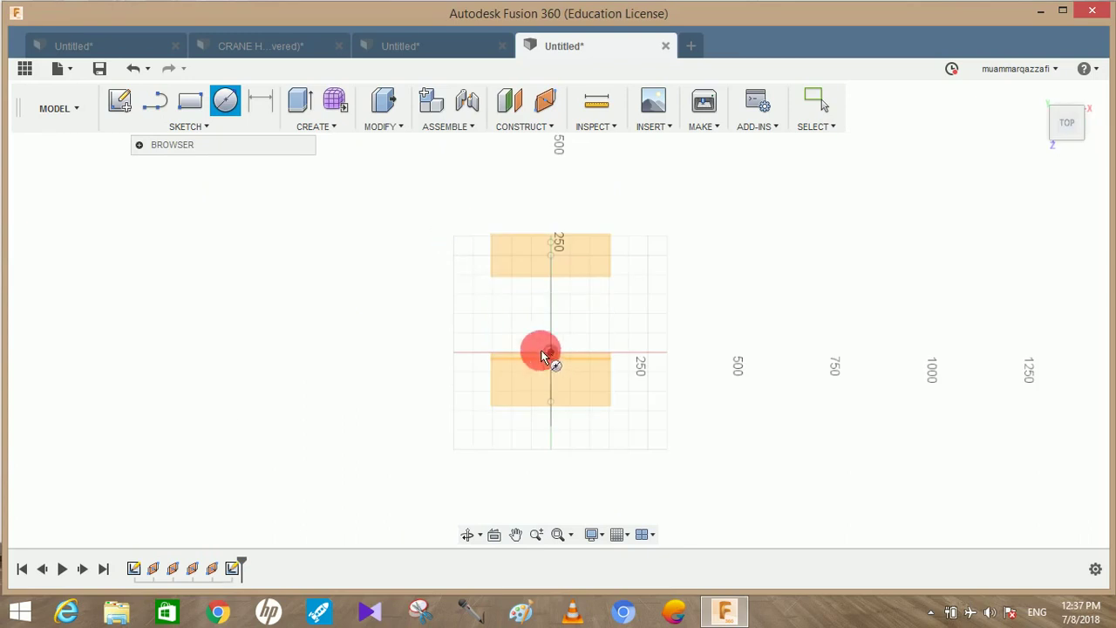
pyautogui.click(552, 353)
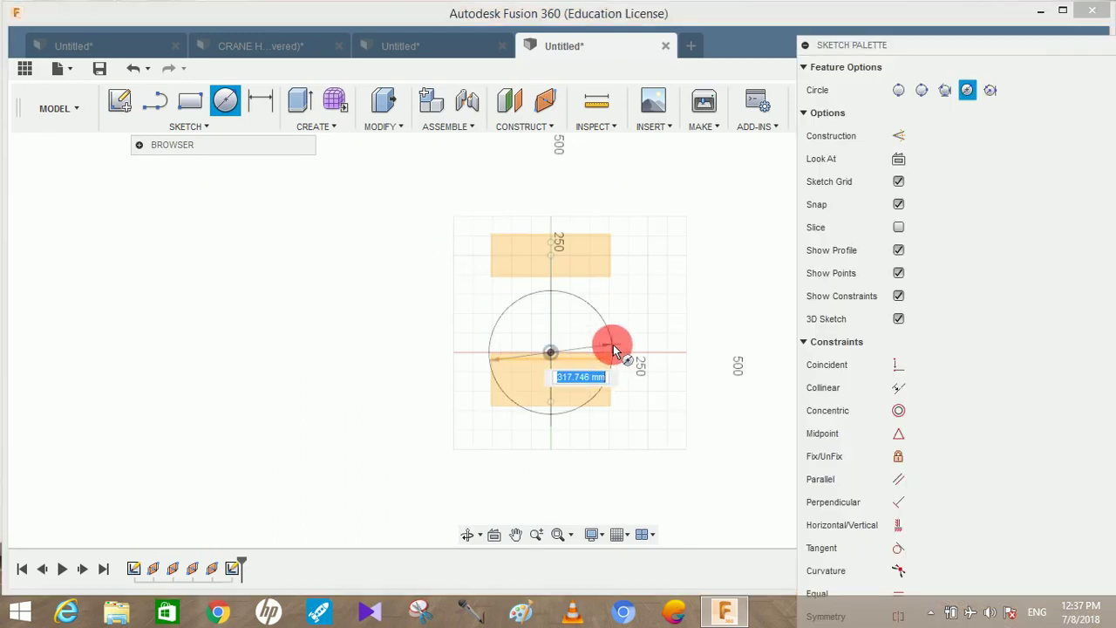
pyautogui.write('20')
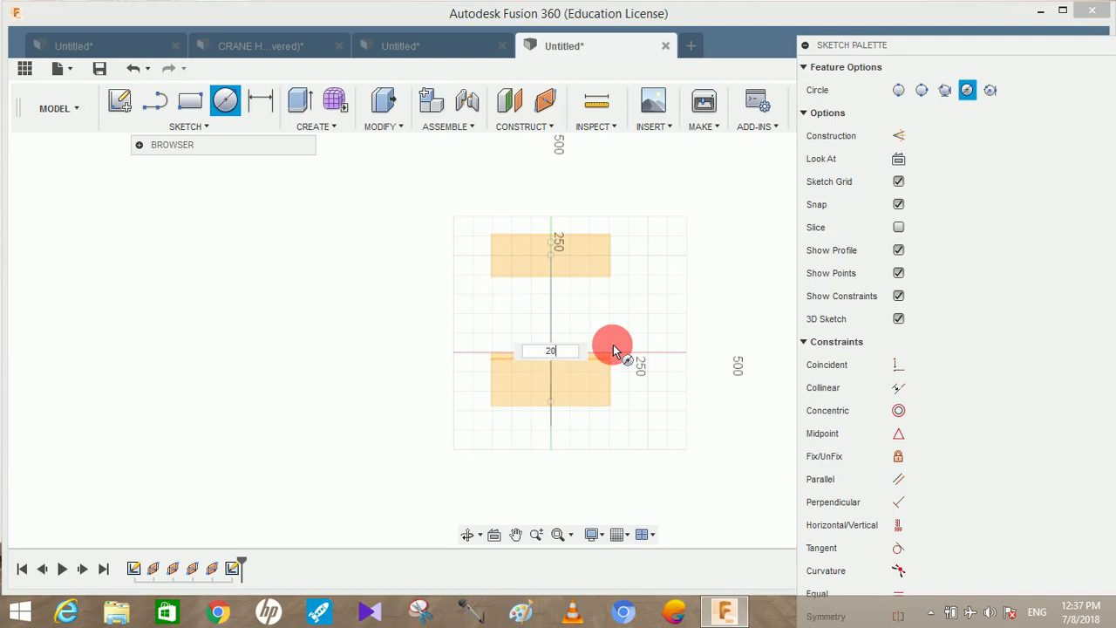
pyautogui.press('Home')
pyautogui.write('1')
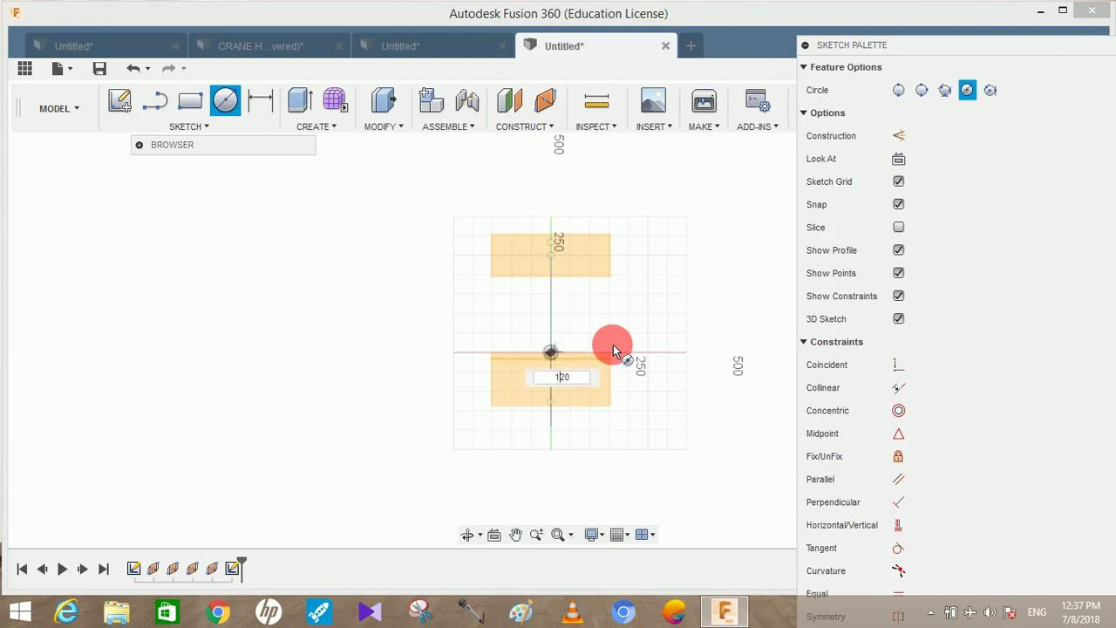
pyautogui.press('Return')
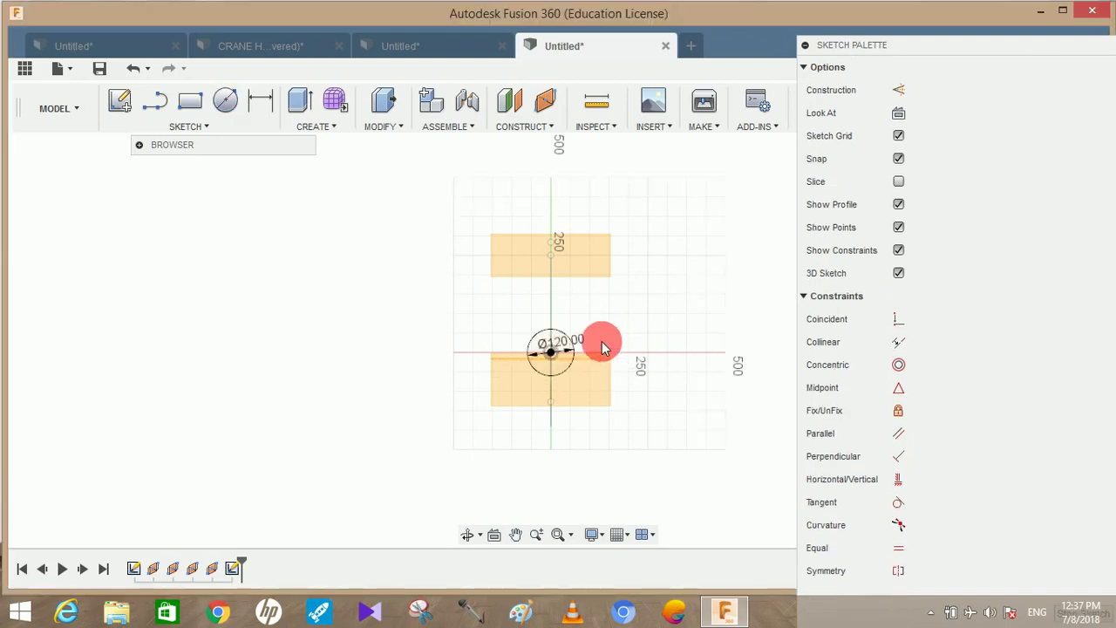
pyautogui.click(807, 49)
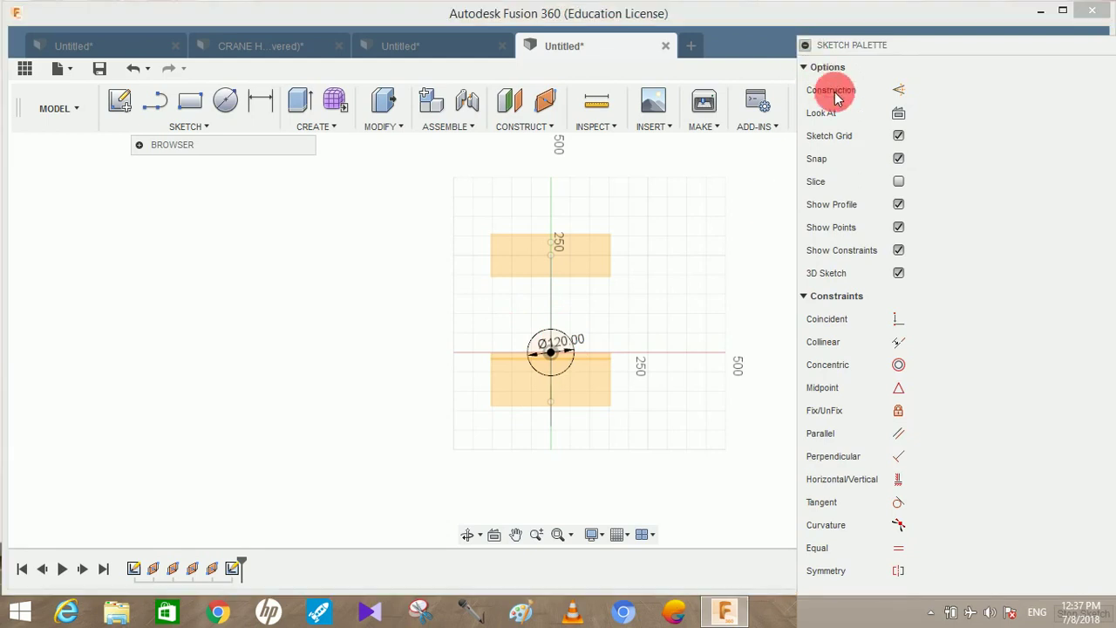
pyautogui.click(884, 106)
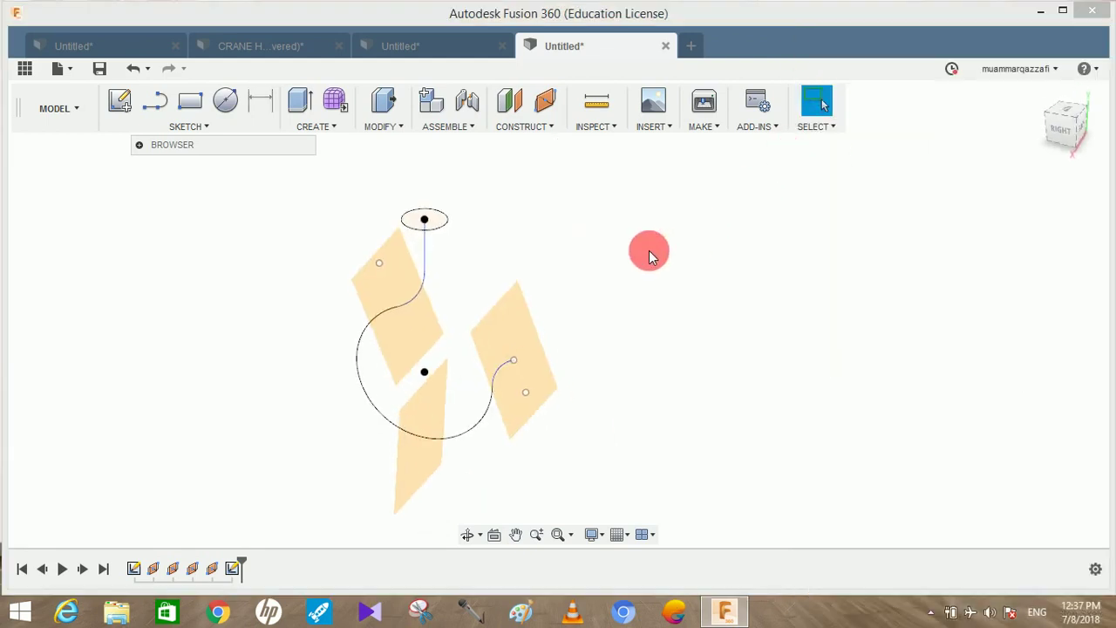
# Sketch a 130 mm diameter circle centred on the path, on the plane where the shank's transition arc meets the hook arc, and finish the sketch.
pyautogui.moveTo(648, 250)
pyautogui.keyDown('shift'); pyautogui.mouseDown(button='middle')
pyautogui.moveTo(618, 261)
pyautogui.moveTo(526, 224)
pyautogui.moveTo(590, 262)
pyautogui.moveTo(524, 277)
pyautogui.mouseUp(button='middle'); pyautogui.keyUp('shift')
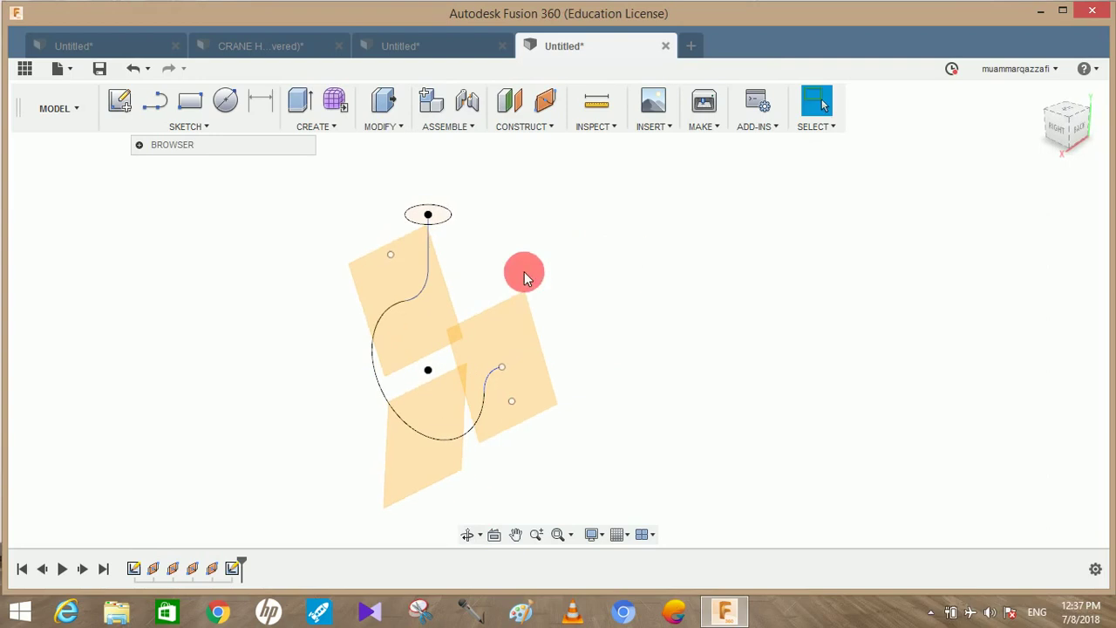
pyautogui.moveTo(486, 213)
pyautogui.keyDown('shift'); pyautogui.mouseDown(button='middle')
pyautogui.moveTo(541, 207)
pyautogui.moveTo(563, 224)
pyautogui.moveTo(481, 193)
pyautogui.moveTo(476, 242)
pyautogui.moveTo(533, 232)
pyautogui.mouseUp(button='middle'); pyautogui.keyUp('shift')
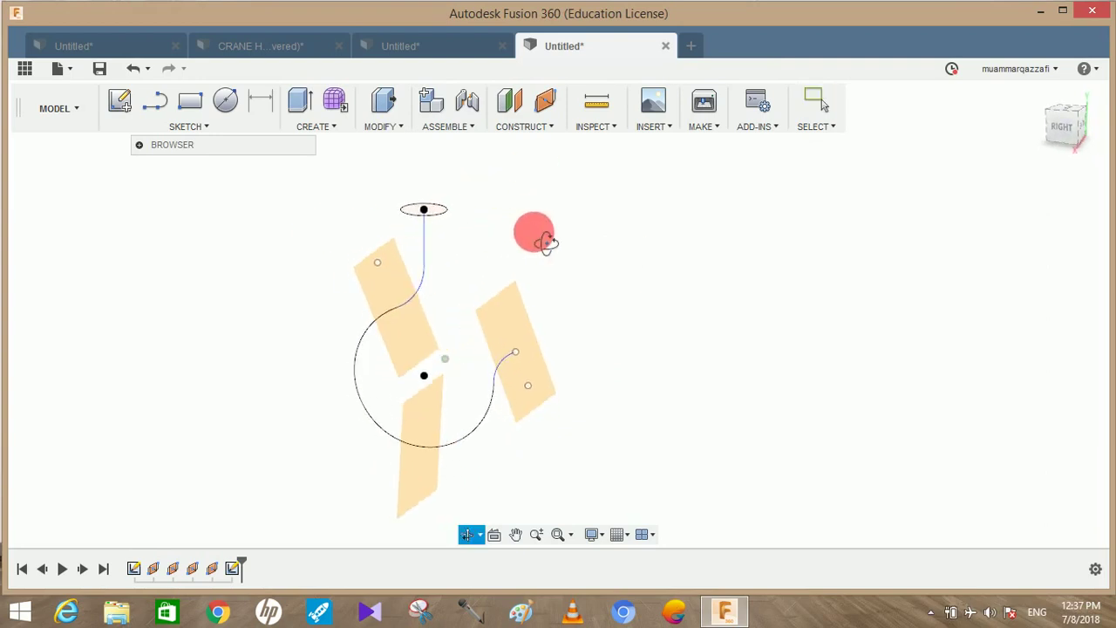
pyautogui.click(226, 101)
pyautogui.click(394, 291)
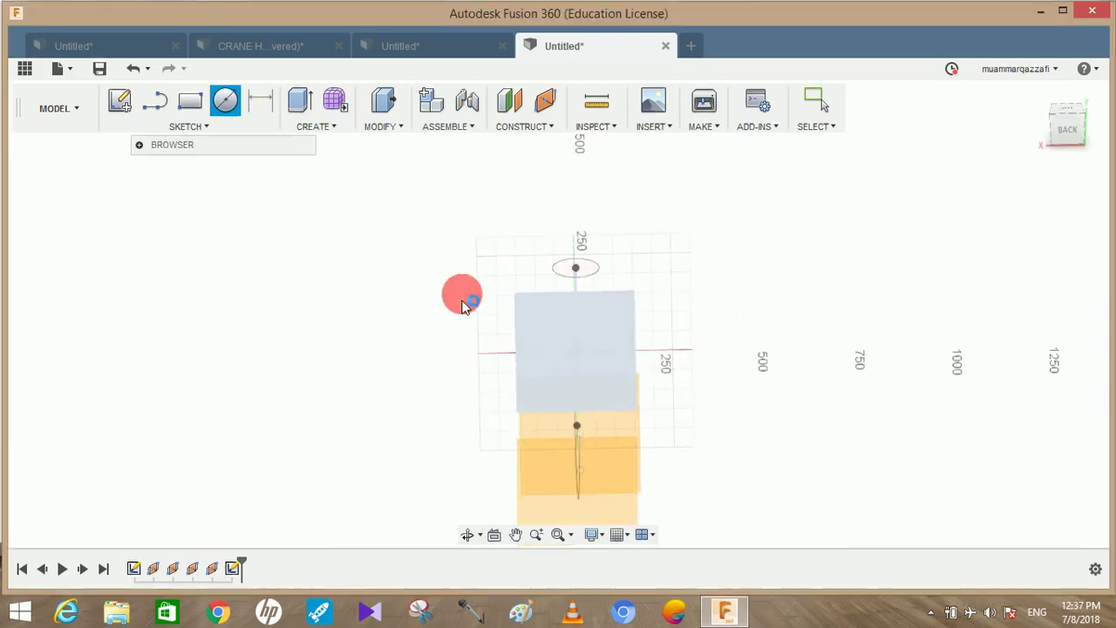
pyautogui.click(581, 359)
pyautogui.moveTo(579, 355); pyautogui.dragTo(609, 356)
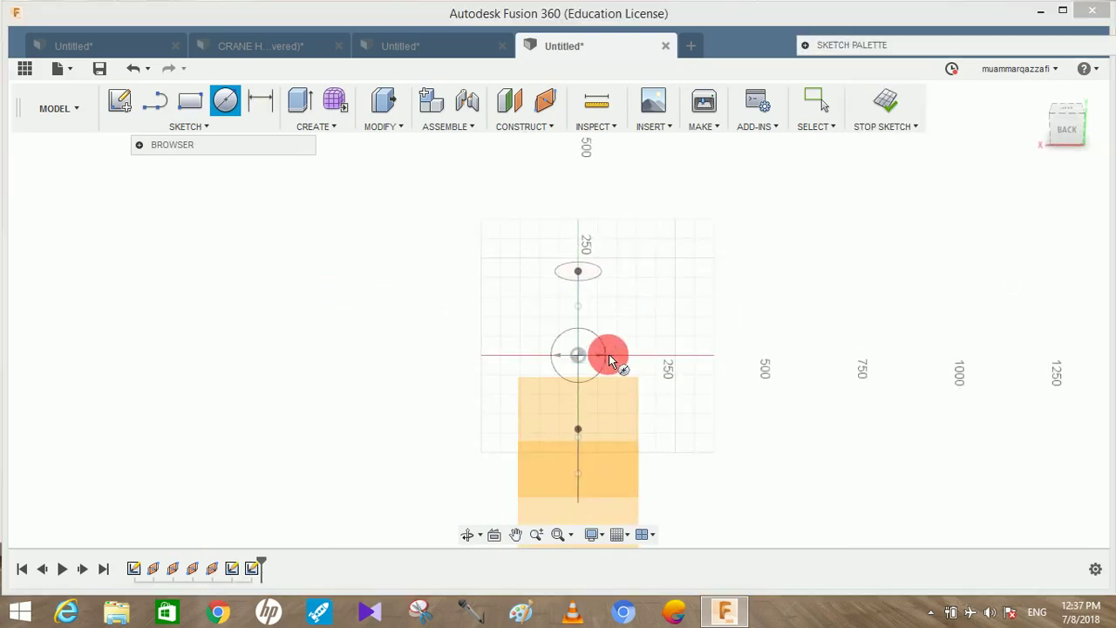
pyautogui.write('130')
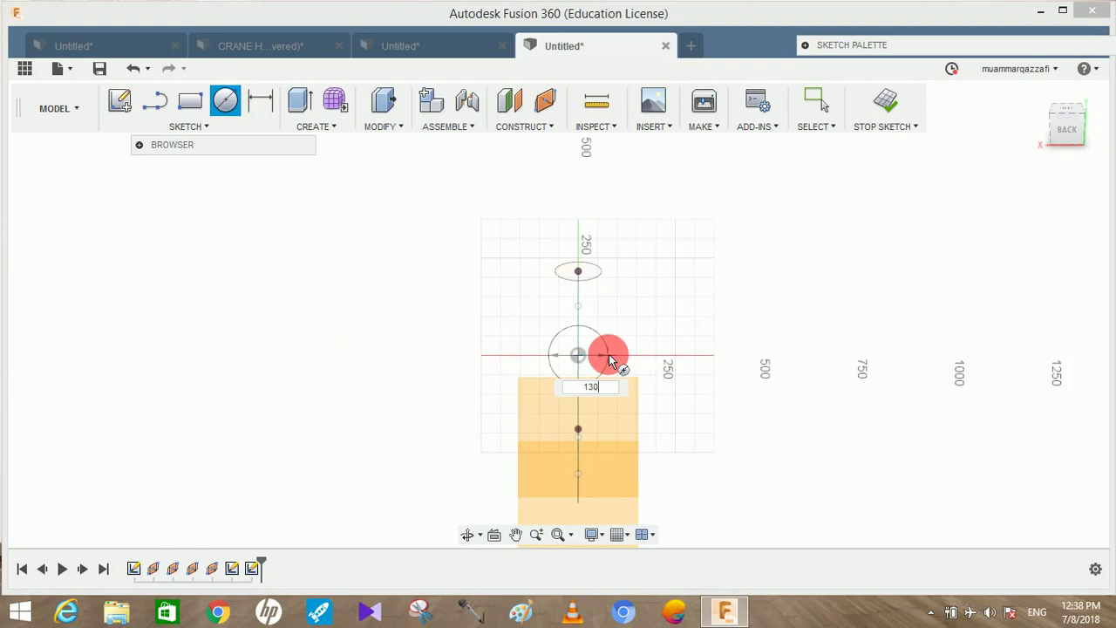
pyautogui.press('Return')
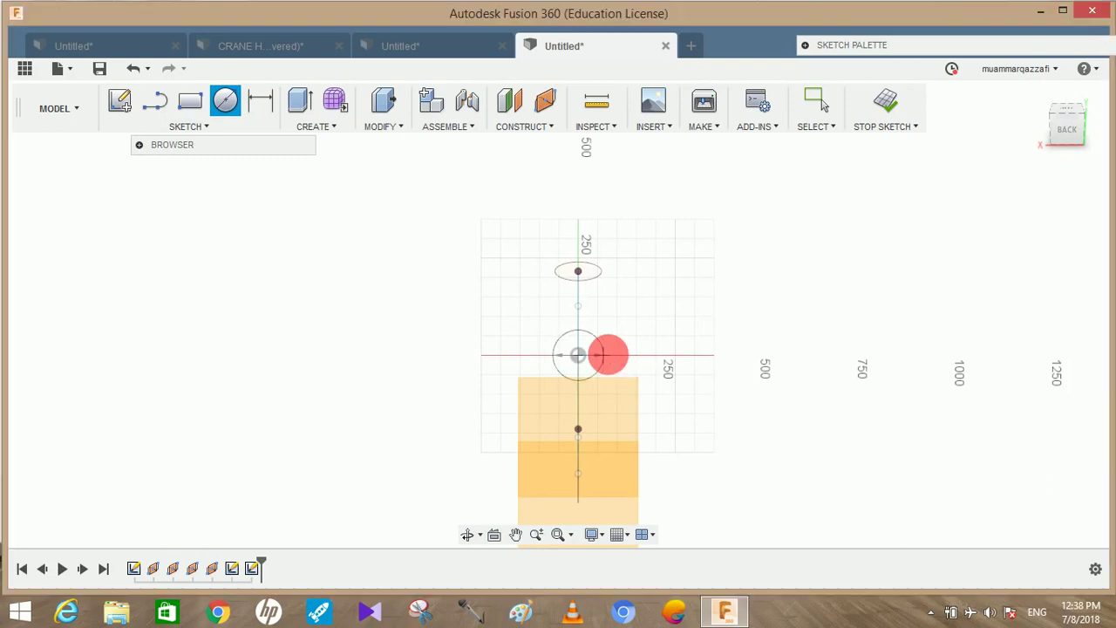
pyautogui.press('Escape')
pyautogui.click(891, 114)
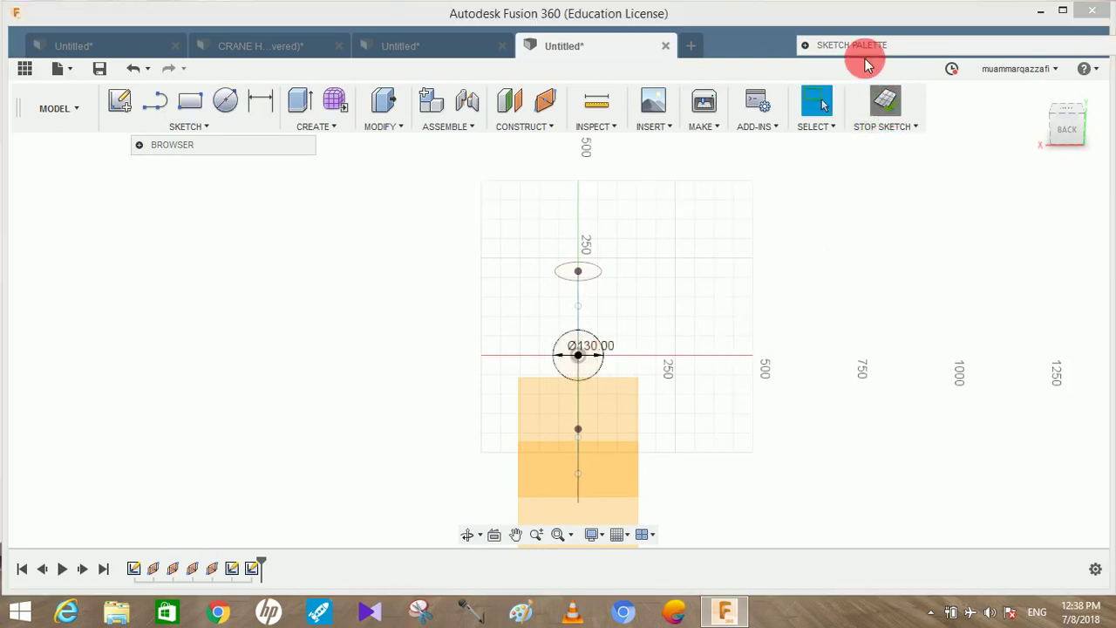
# Sketch a 160 mm diameter circle centred on the path, on the plane at the hook arc's lowest point, and finish the sketch.
pyautogui.click(228, 98)
pyautogui.click(422, 471)
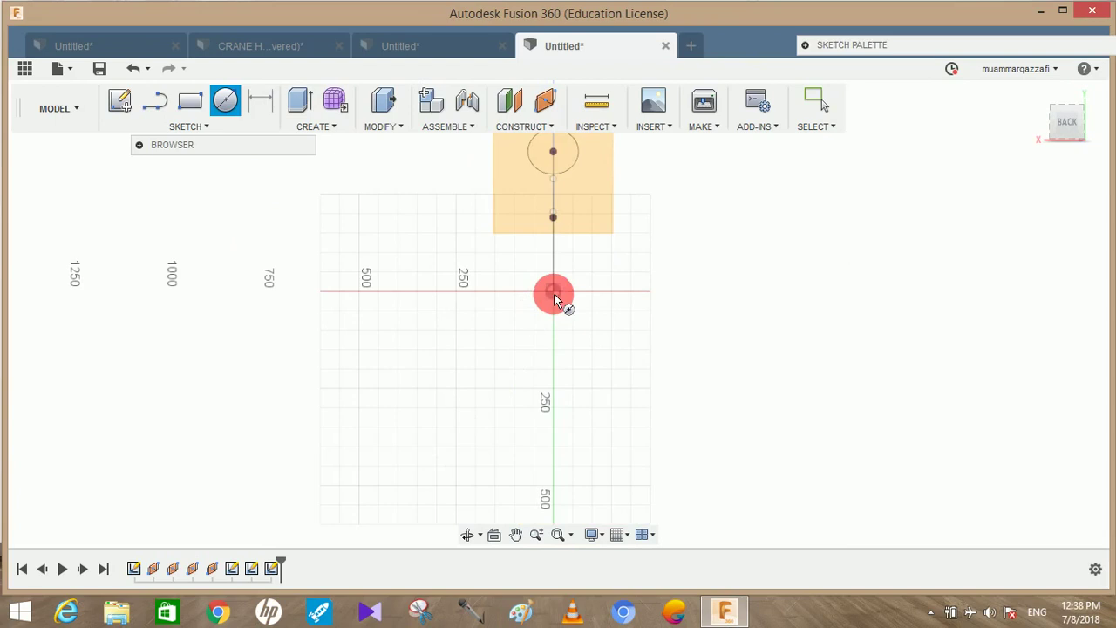
pyautogui.click(554, 333)
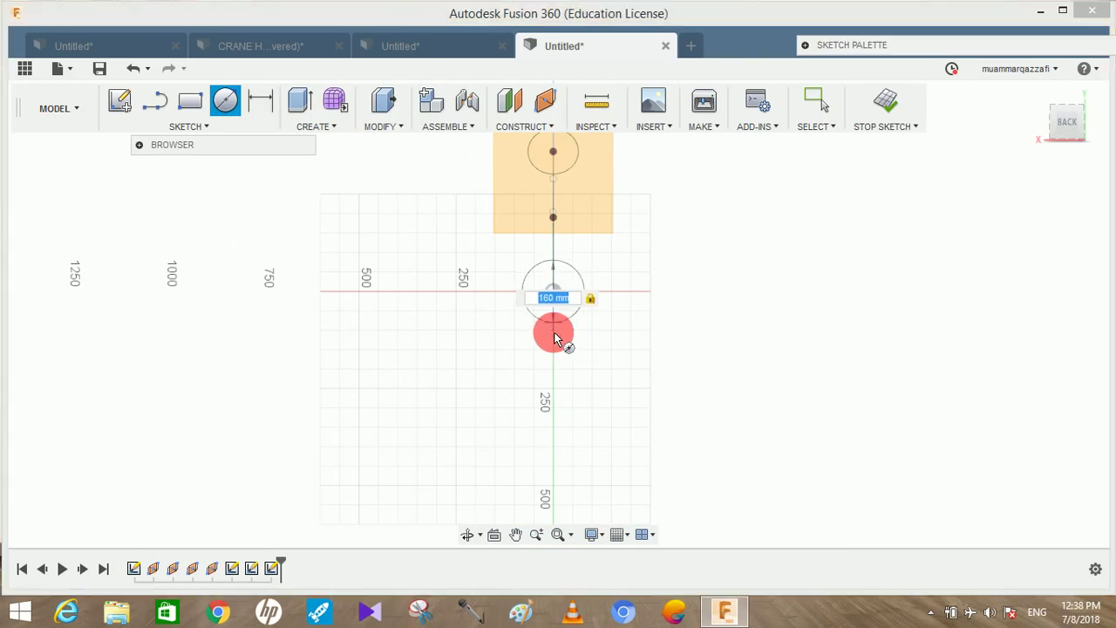
pyautogui.press('Return')
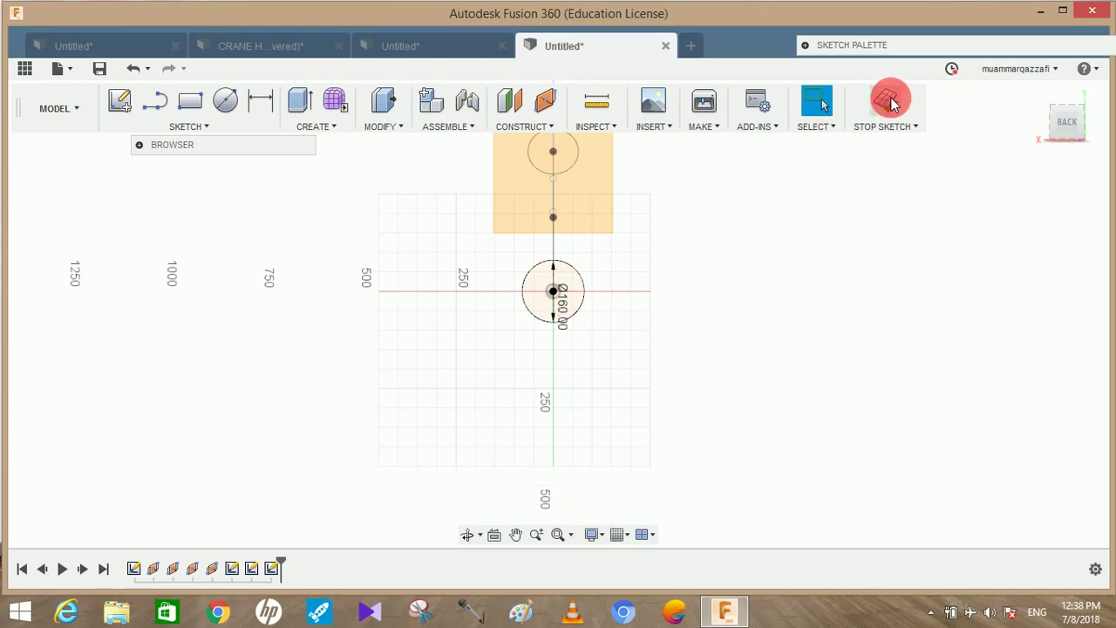
pyautogui.click(890, 97)
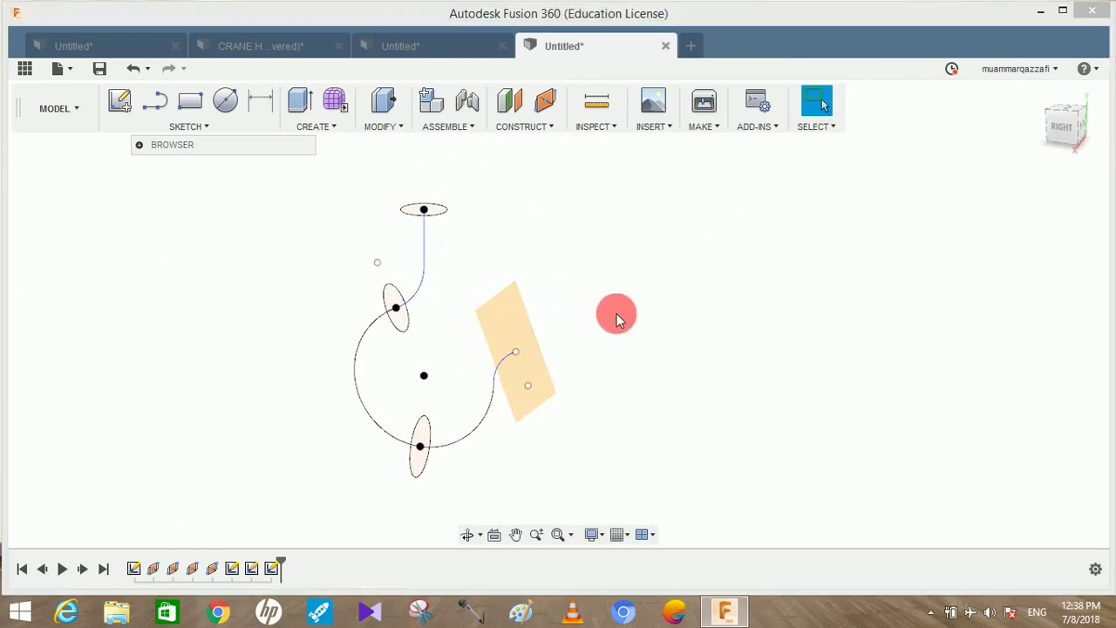
# Start a Loft through the 120, 130 and 160 mm circles in order, ending at the free end point of the tip arc.
pyautogui.keyDown('shift'); pyautogui.moveTo(617, 313); pyautogui.dragTo(598, 320, button='middle'); pyautogui.keyUp('shift')
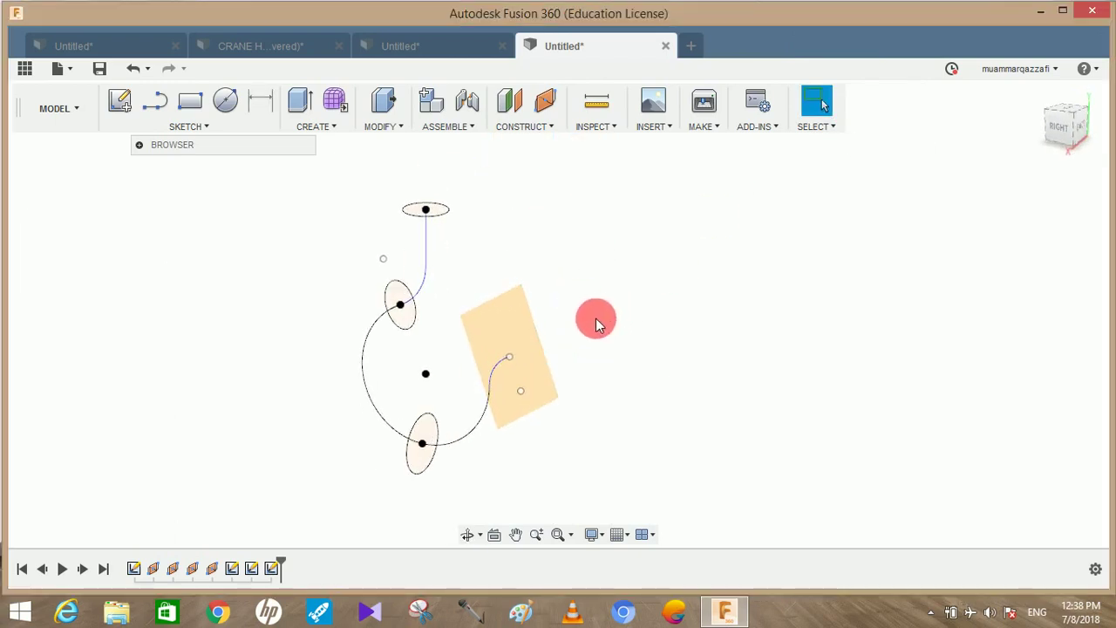
pyautogui.click(494, 368)
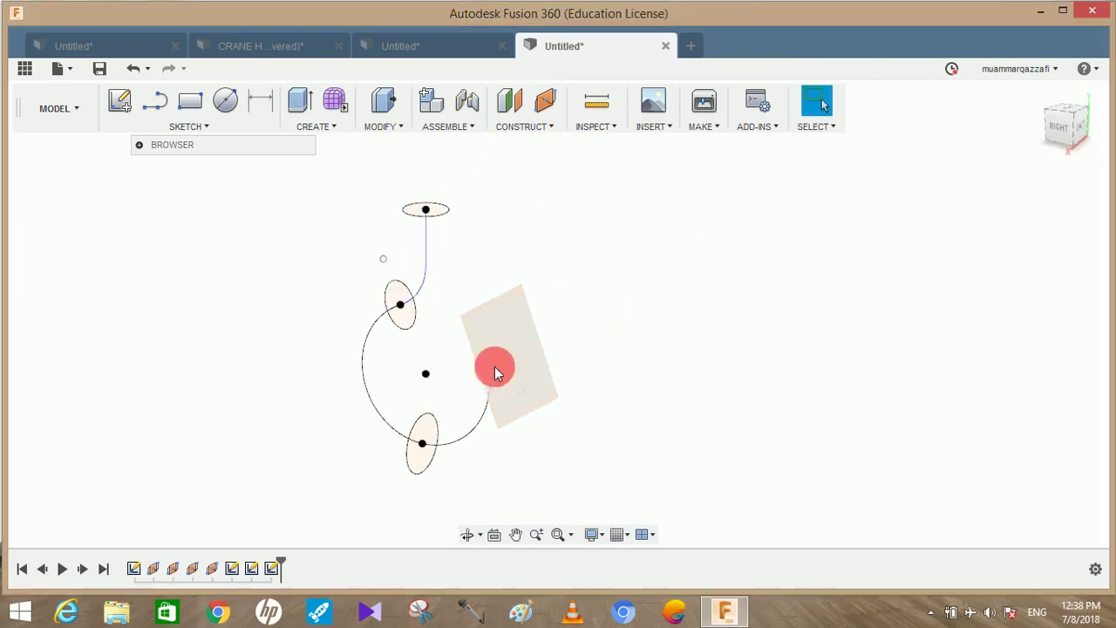
pyautogui.click(307, 129)
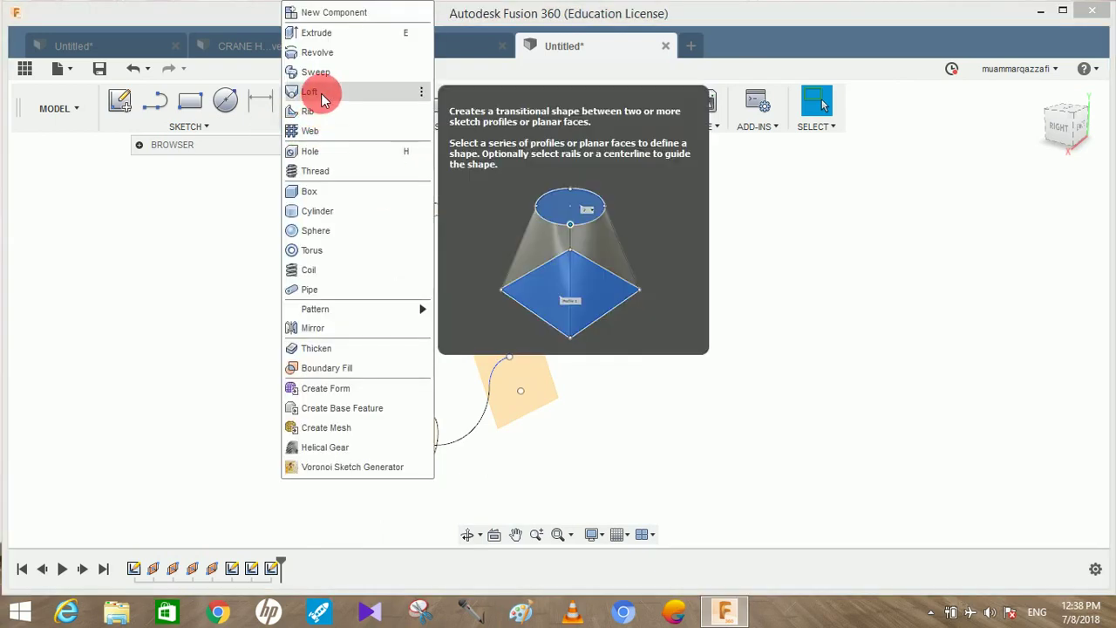
pyautogui.click(310, 92)
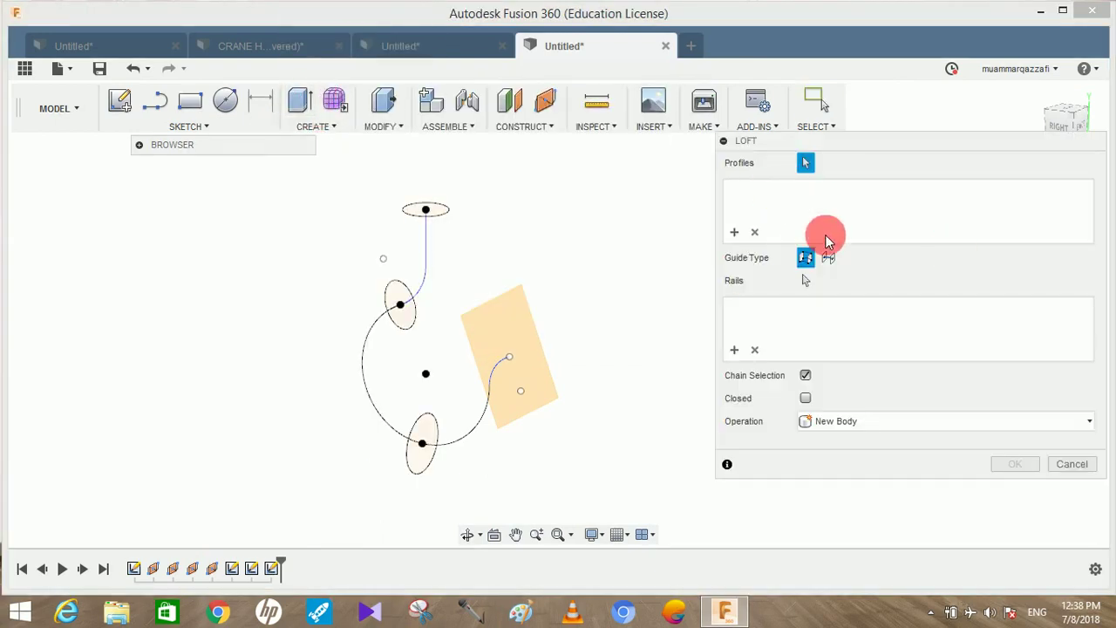
pyautogui.click(438, 214)
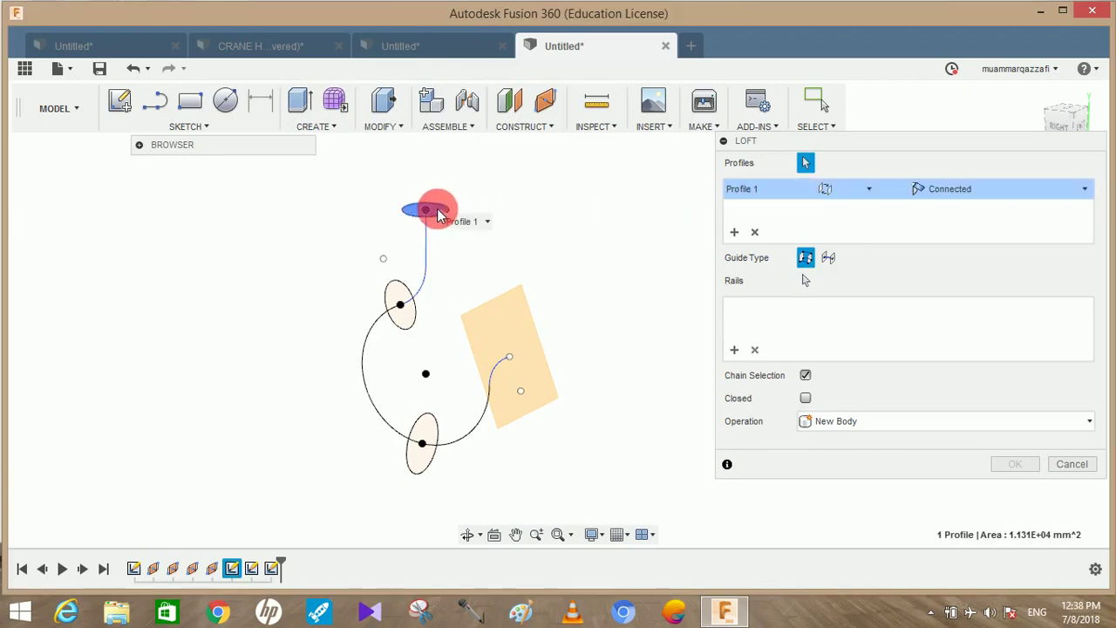
pyautogui.click(412, 319)
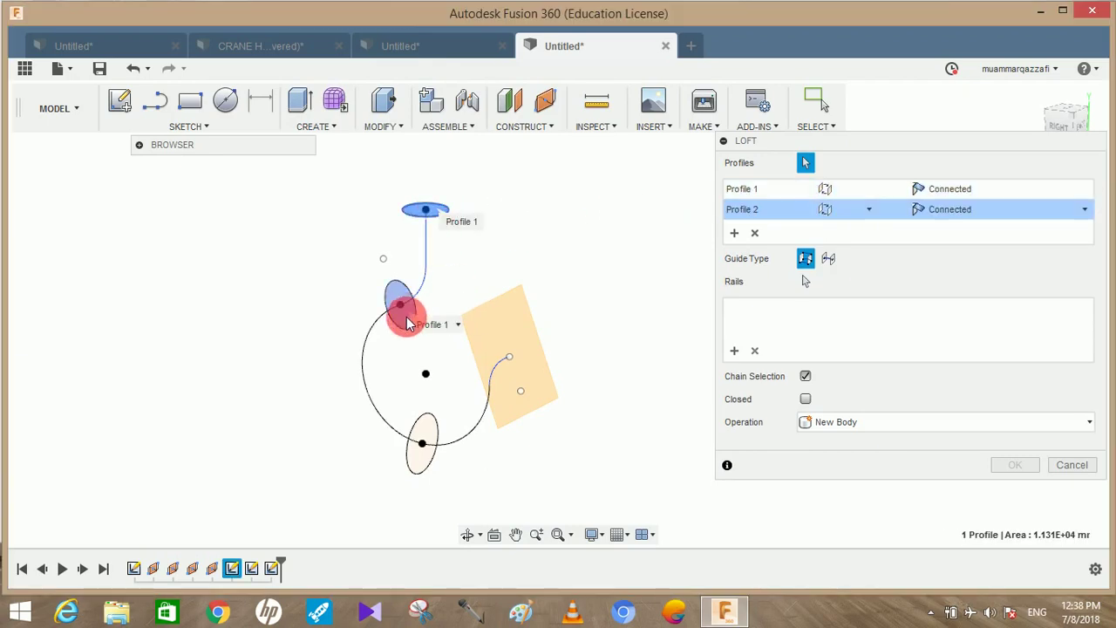
pyautogui.click(424, 433)
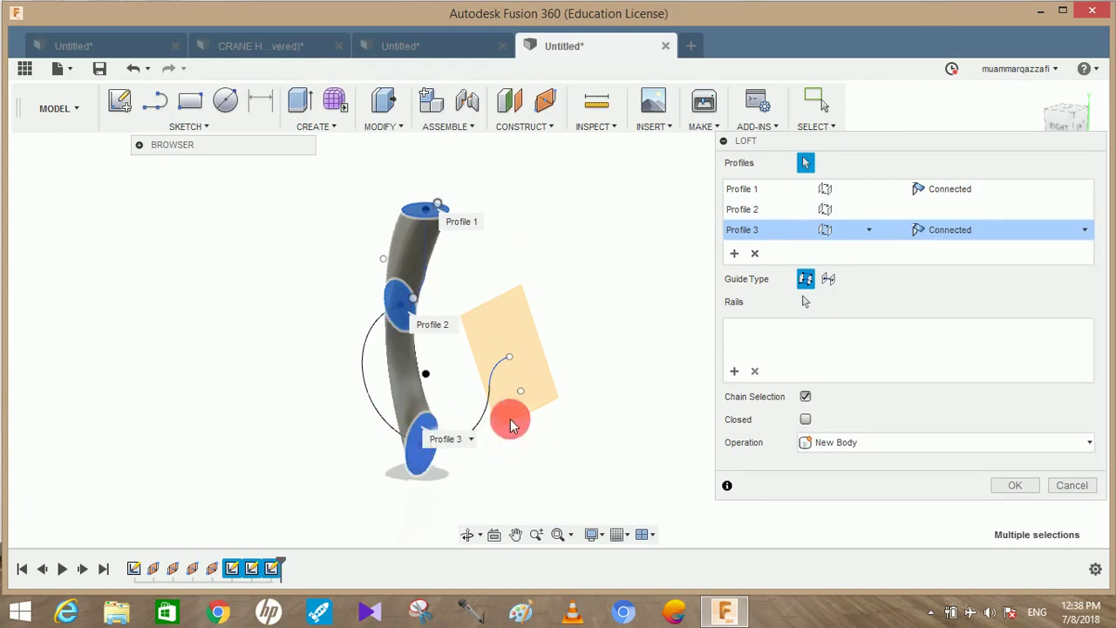
pyautogui.click(510, 358)
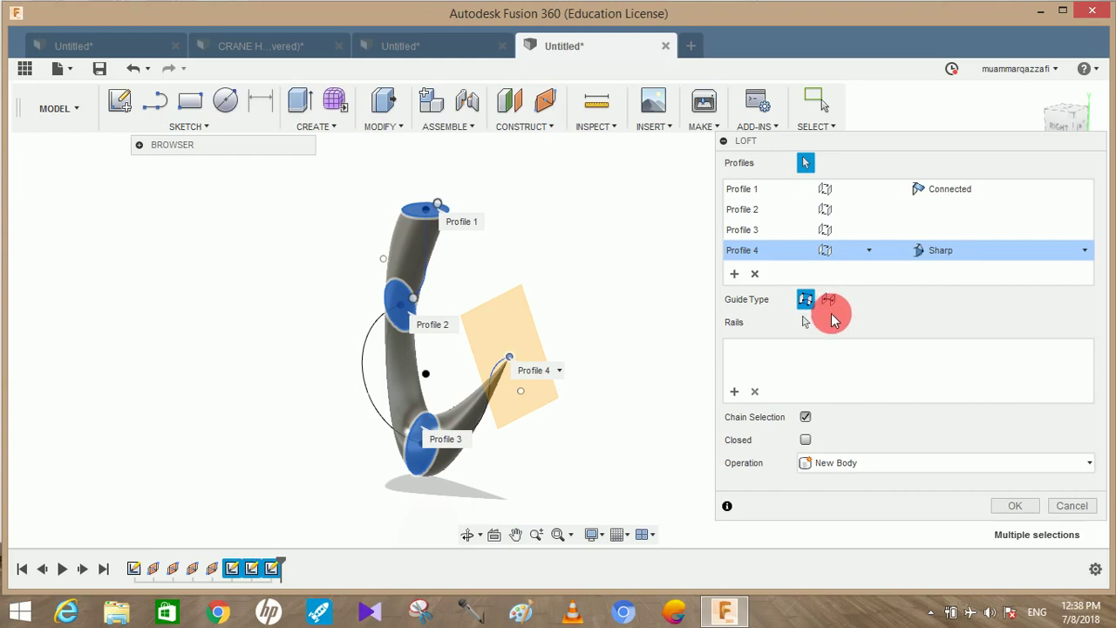
# Switch the loft's guide type to centerline and use the hook path as the centerline.
pyautogui.click(830, 300)
pyautogui.click(812, 328)
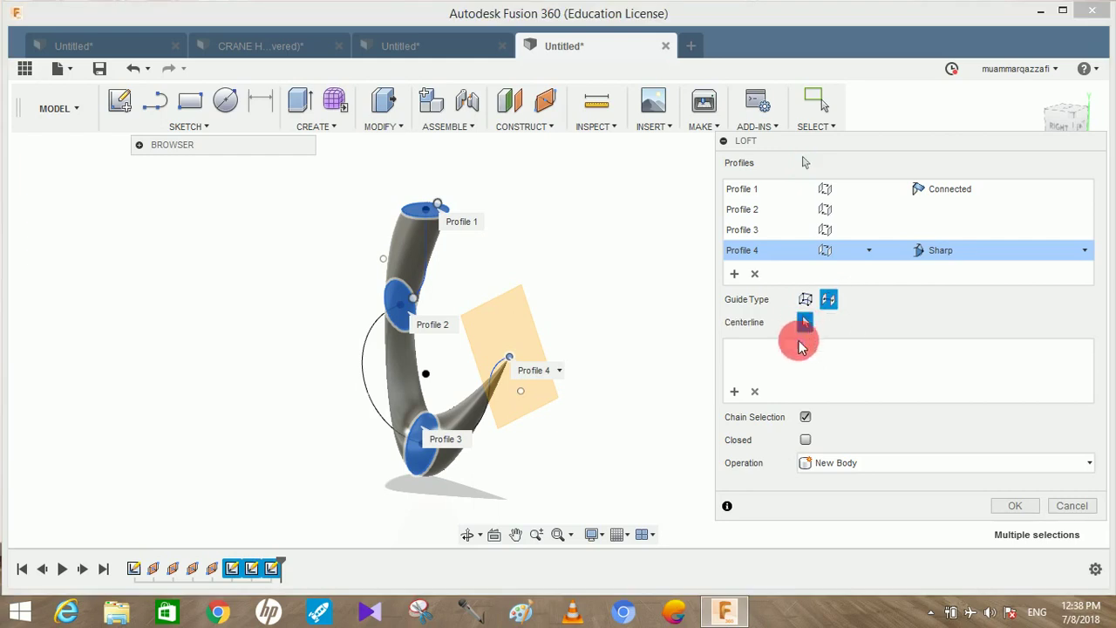
pyautogui.click(397, 344)
pyautogui.click(369, 339)
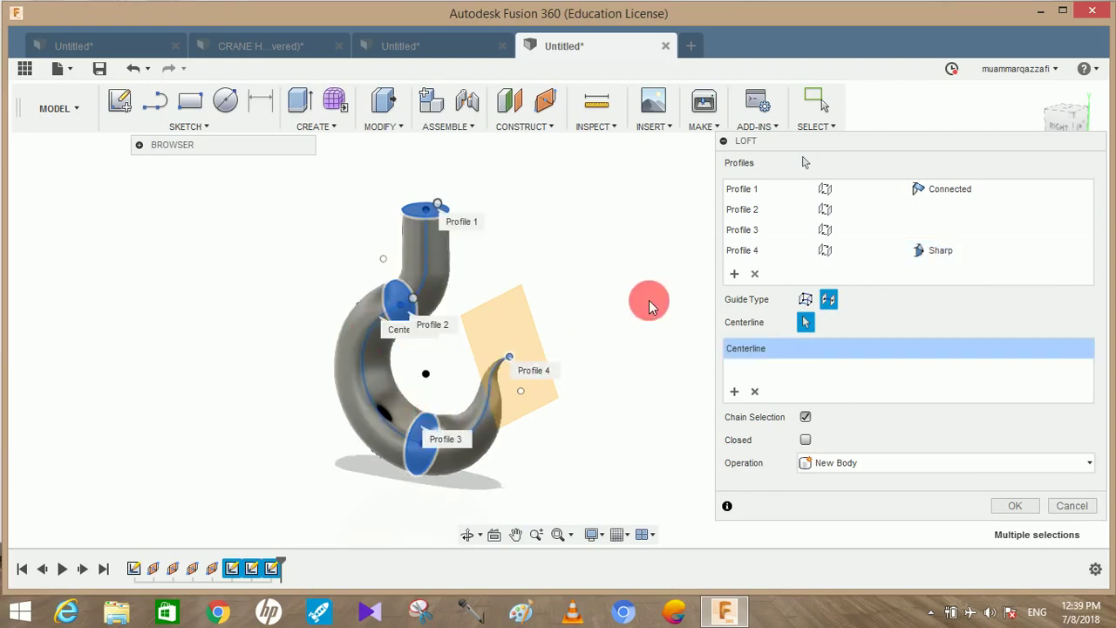
pyautogui.moveTo(630, 298)
pyautogui.keyDown('shift'); pyautogui.mouseDown(button='middle')
pyautogui.moveTo(601, 319)
pyautogui.moveTo(486, 282)
pyautogui.moveTo(643, 297)
pyautogui.mouseUp(button='middle'); pyautogui.keyUp('shift')
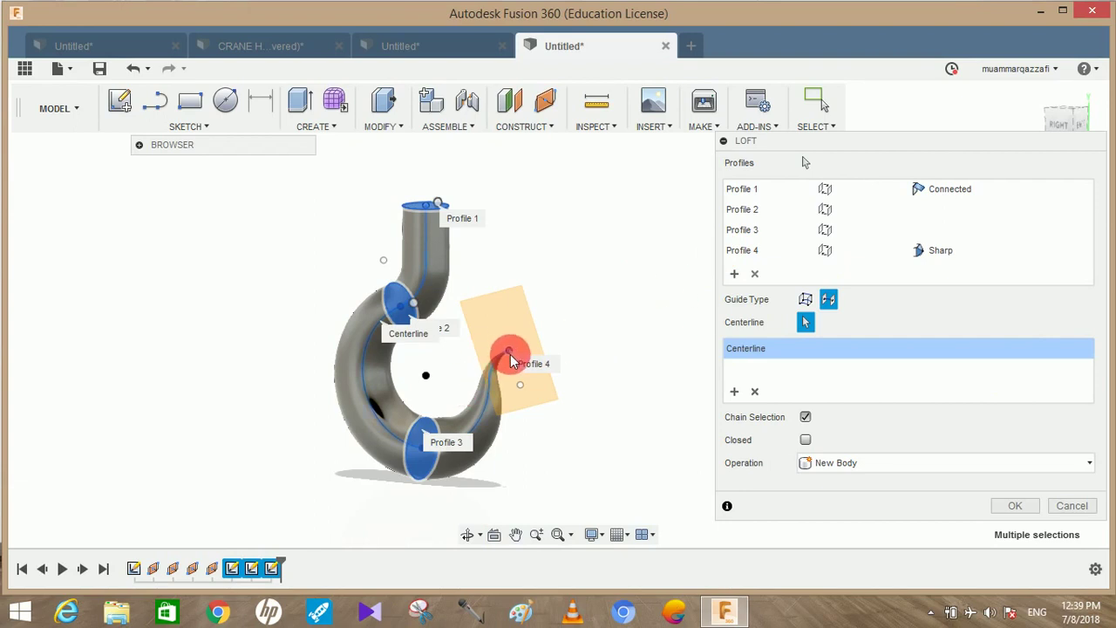
# Set the loft's end condition at the hook's tip point to Point Tangent.
pyautogui.click(963, 252)
pyautogui.click(959, 250)
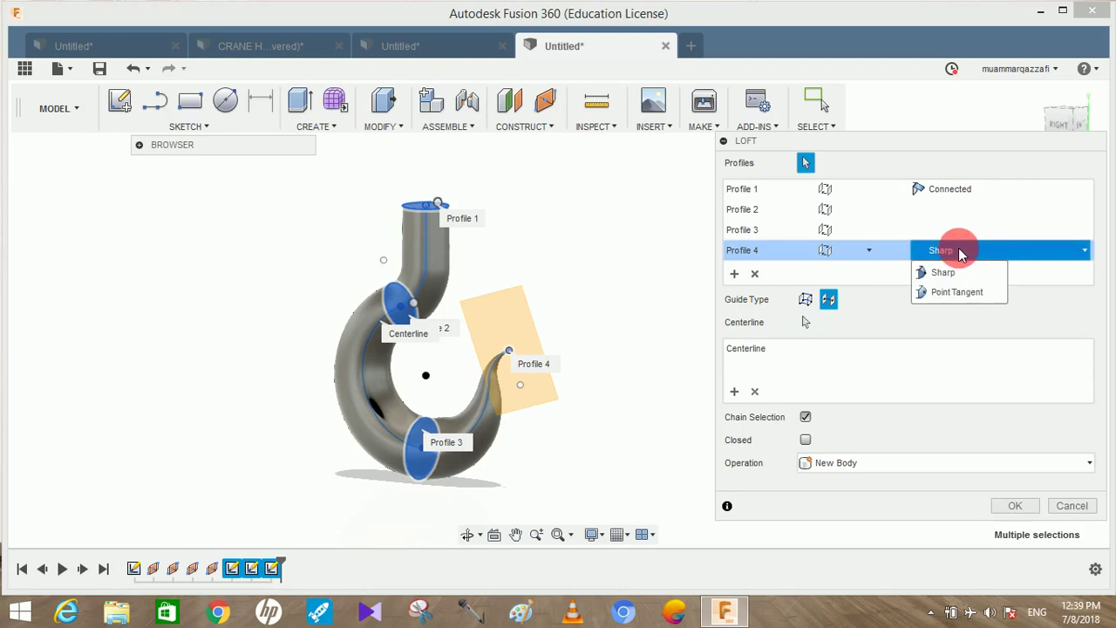
pyautogui.click(951, 296)
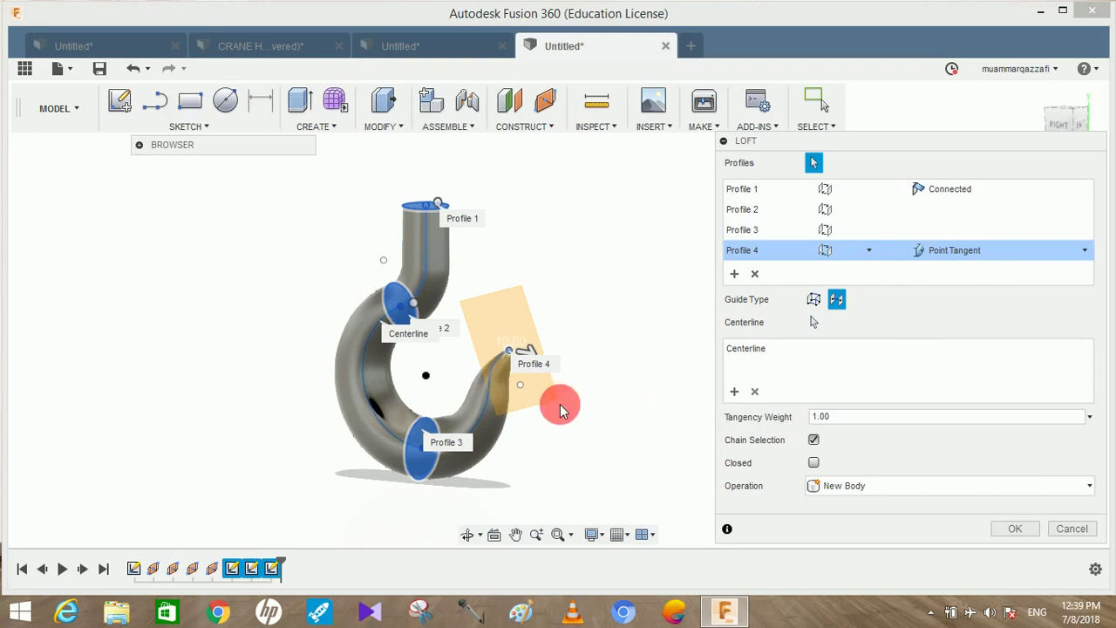
# Create the loft as a new component and hide the construction plane at the hook's tip.
pyautogui.click(903, 488)
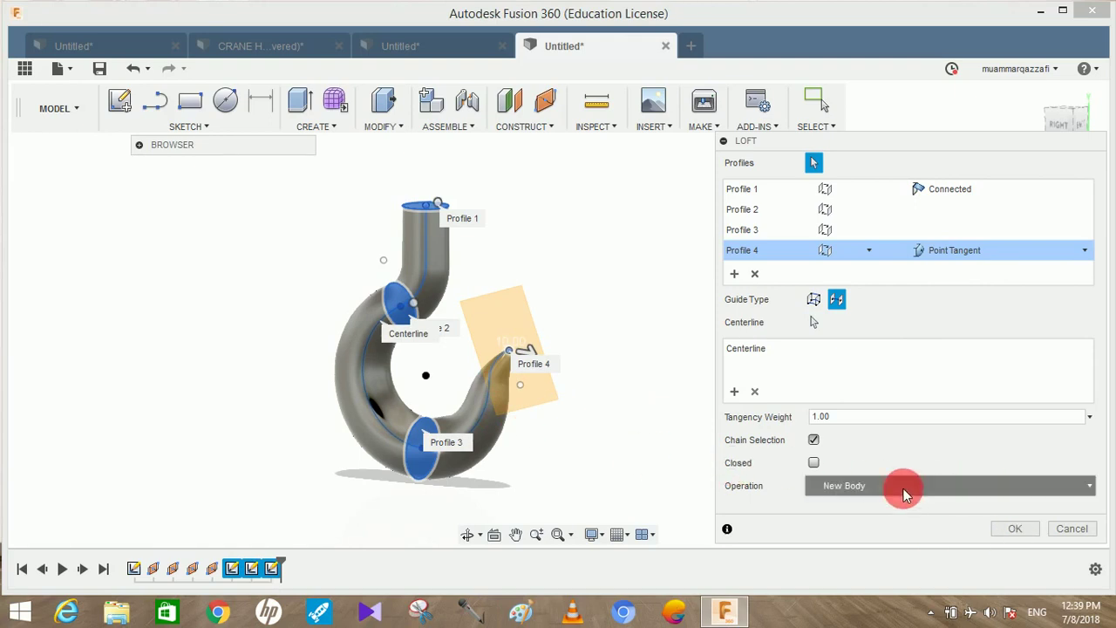
pyautogui.click(903, 488)
pyautogui.click(877, 490)
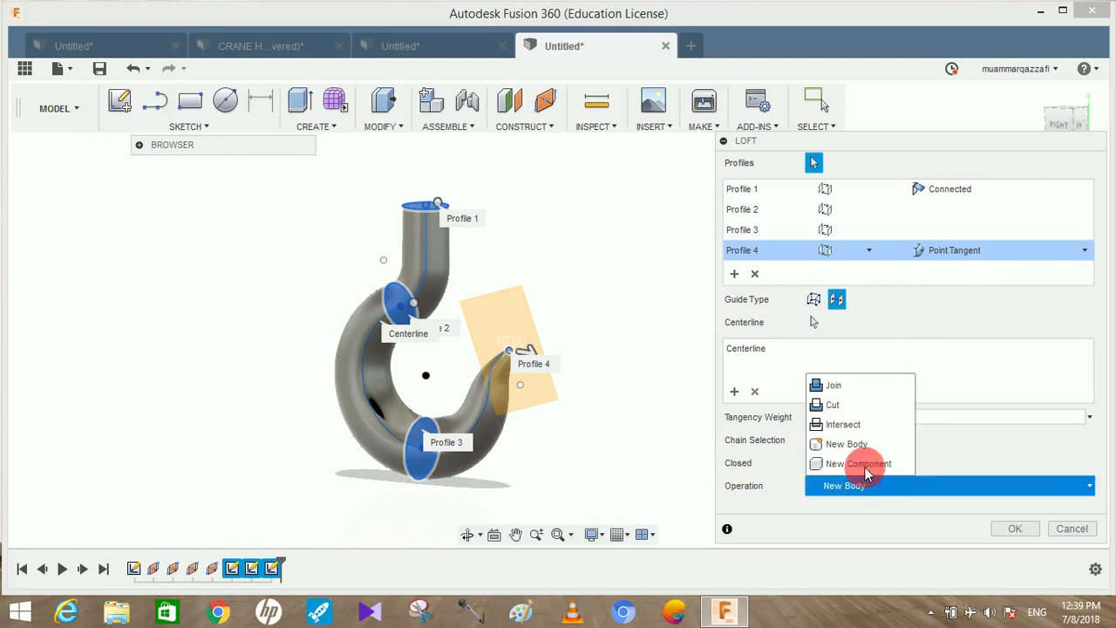
pyautogui.click(864, 464)
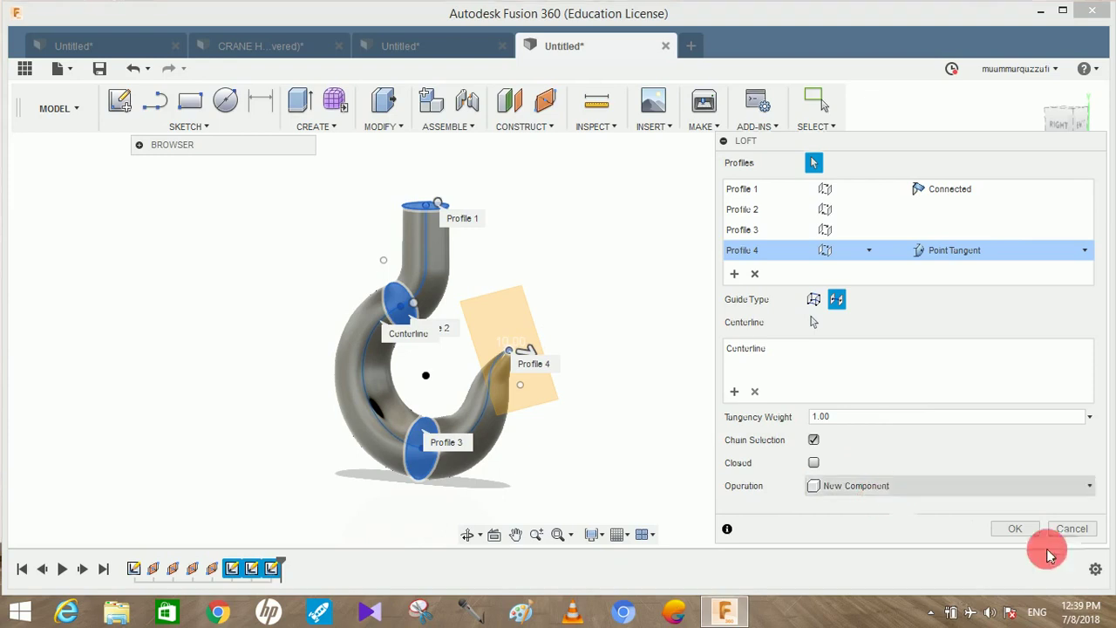
pyautogui.click(1015, 528)
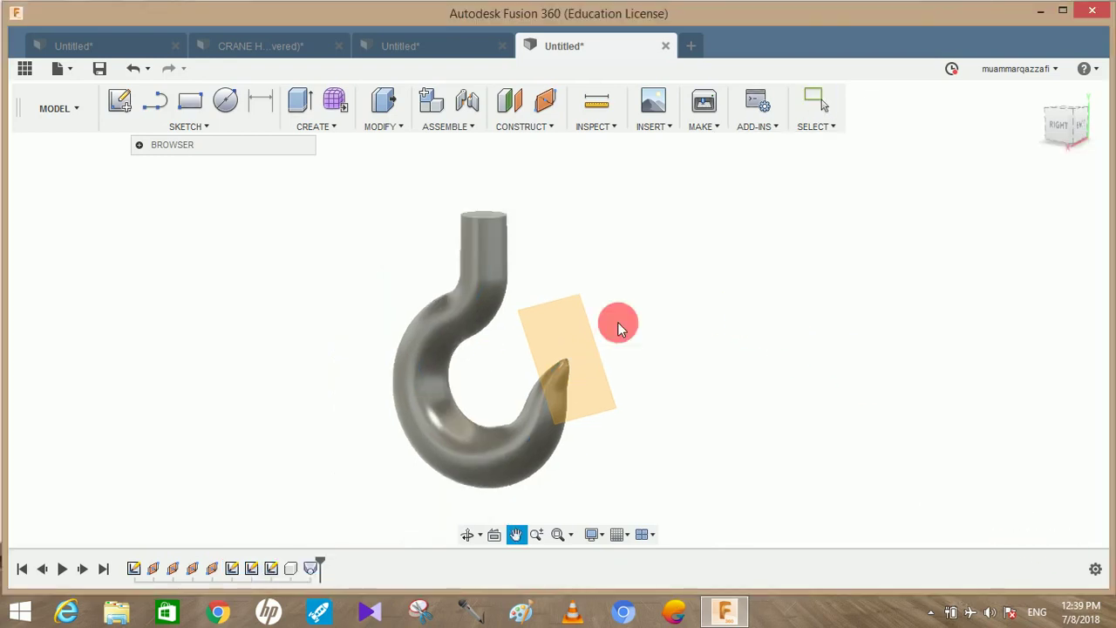
pyautogui.rightClick(565, 332)
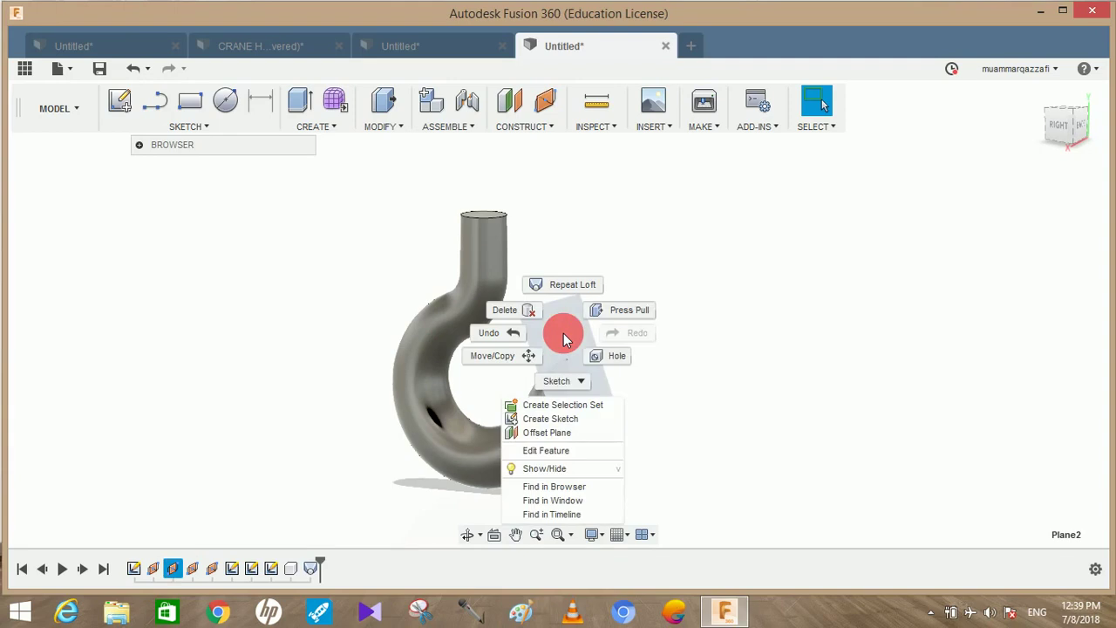
pyautogui.click(562, 467)
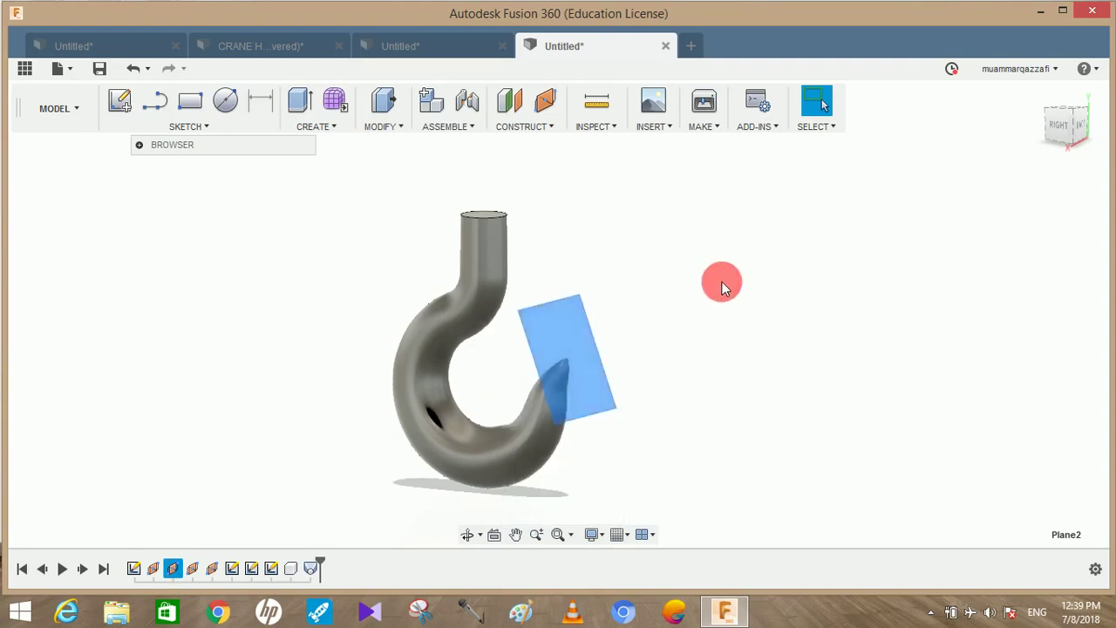
# Extrude the top face of the hook's shank upward by 250 mm, joined to the hook body.
pyautogui.keyDown('shift'); pyautogui.moveTo(721, 281); pyautogui.dragTo(631, 275, button='middle'); pyautogui.keyUp('shift')
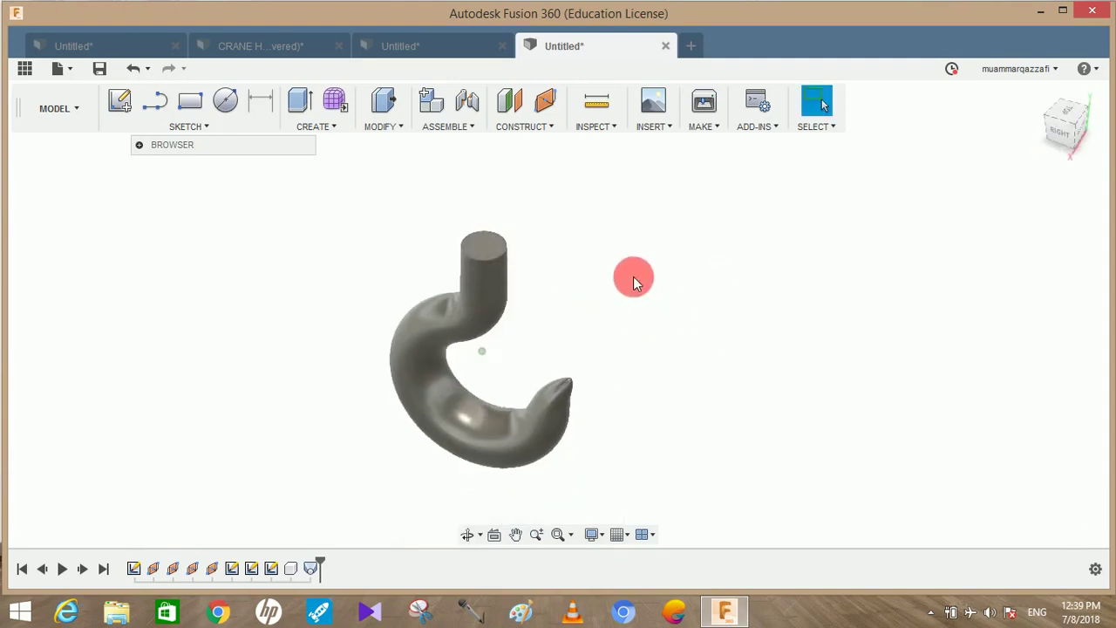
pyautogui.press('e')
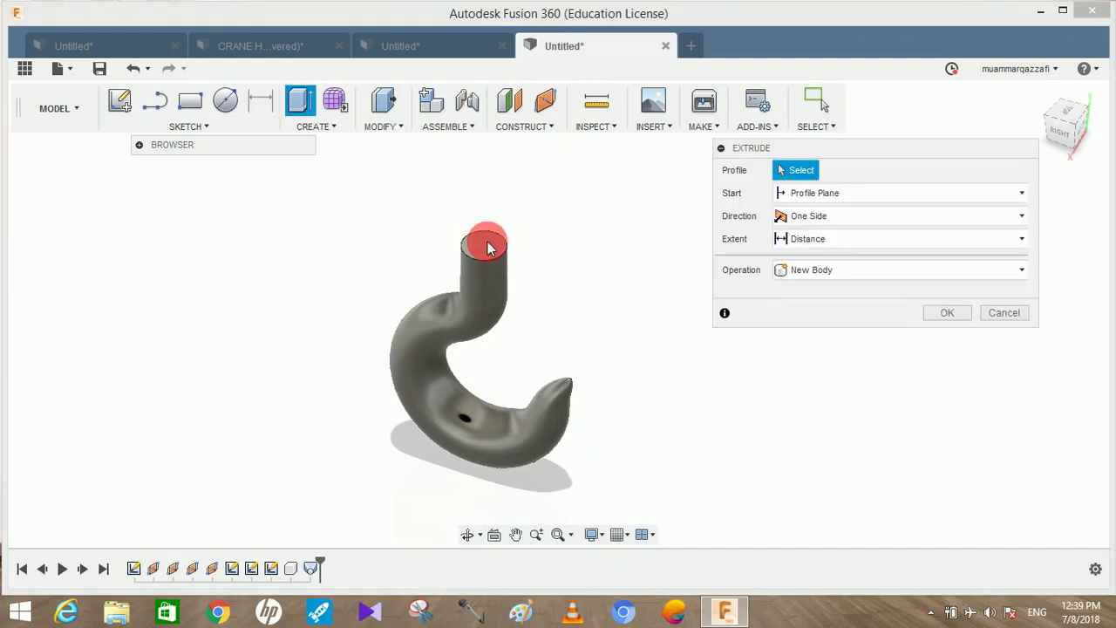
pyautogui.click(488, 247)
pyautogui.moveTo(488, 236); pyautogui.dragTo(490, 209)
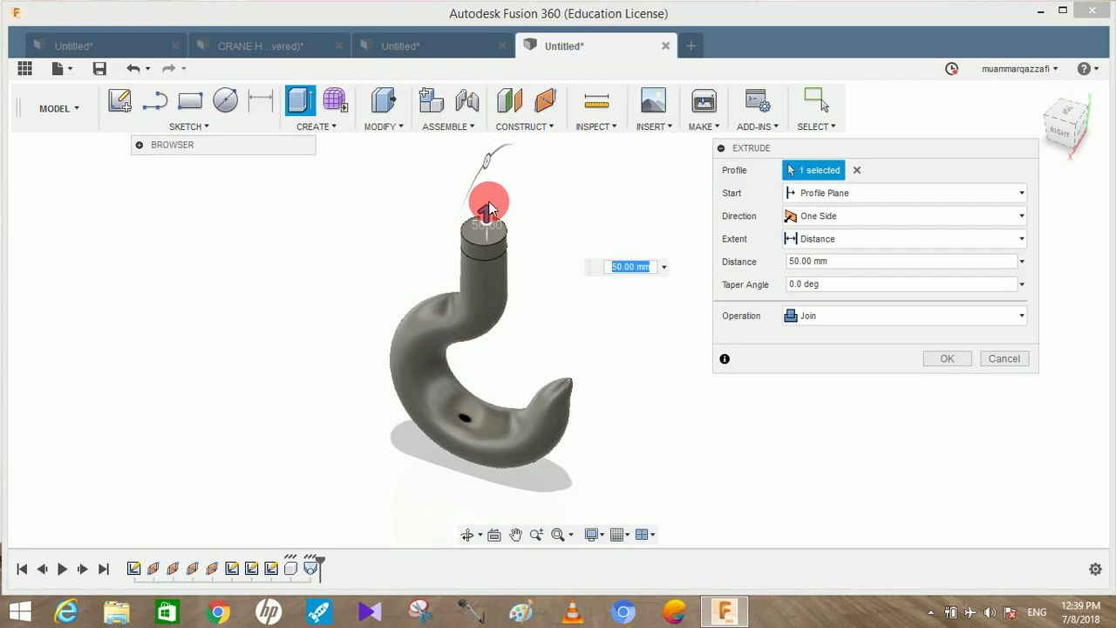
pyautogui.write('250')
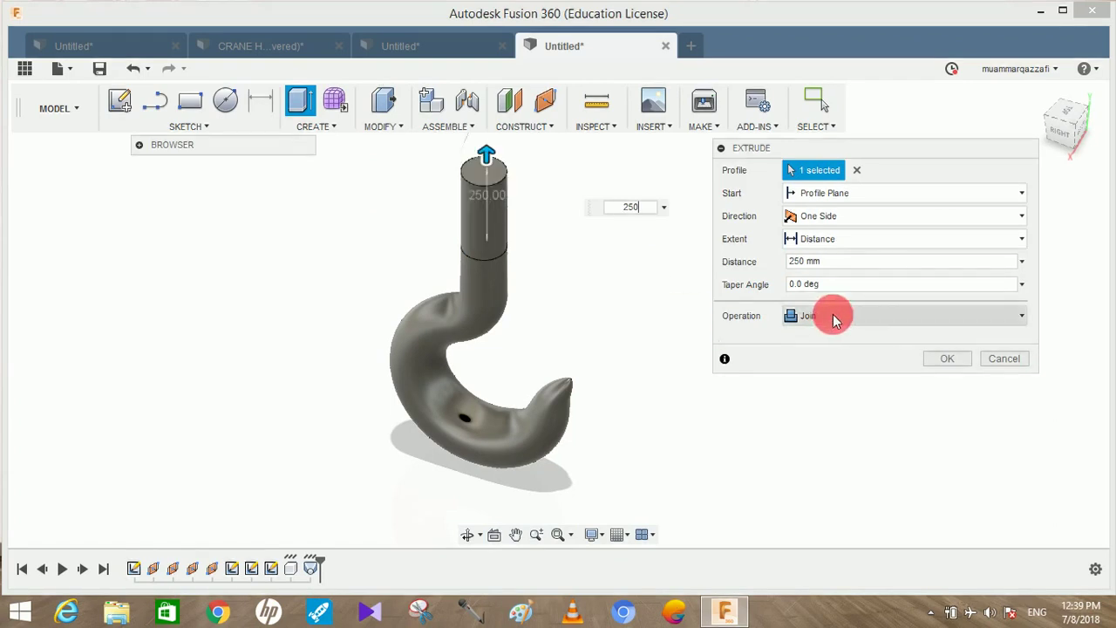
pyautogui.click(946, 359)
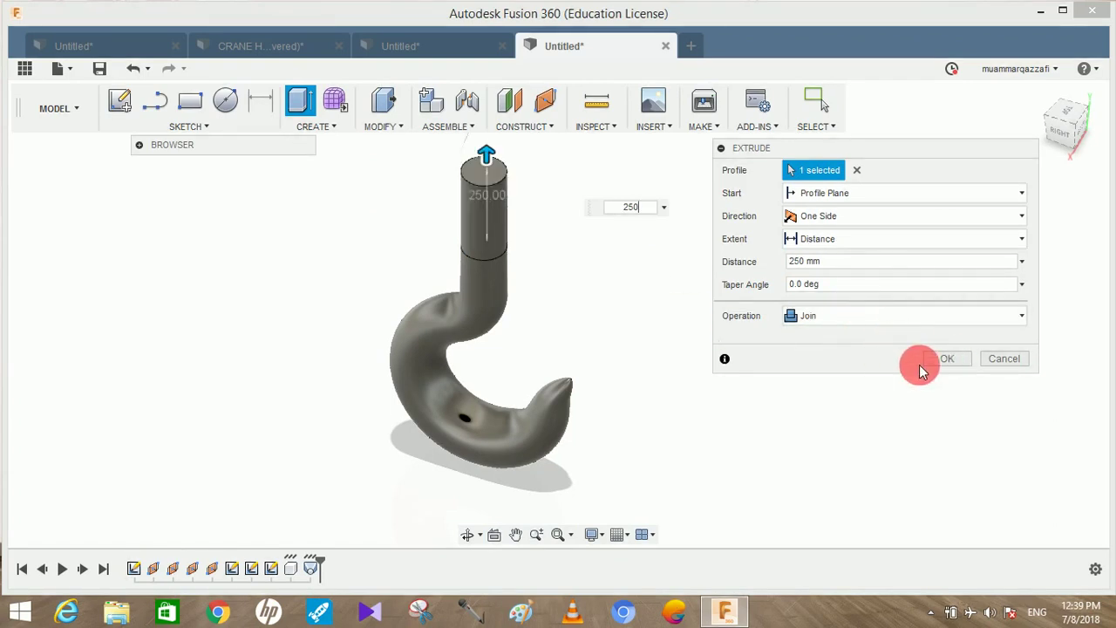
# Start a Thread on the cylindrical face of the extruded shank section, using the ANSI Metric M Profile type.
pyautogui.moveTo(635, 290); pyautogui.dragTo(672, 375, button='middle')
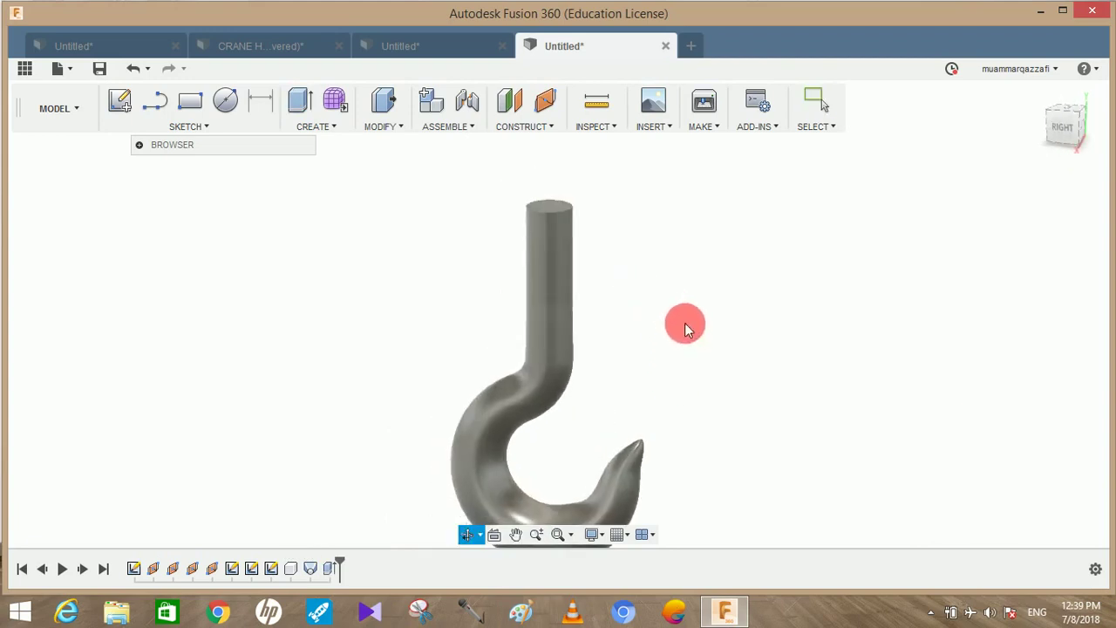
pyautogui.click(314, 125)
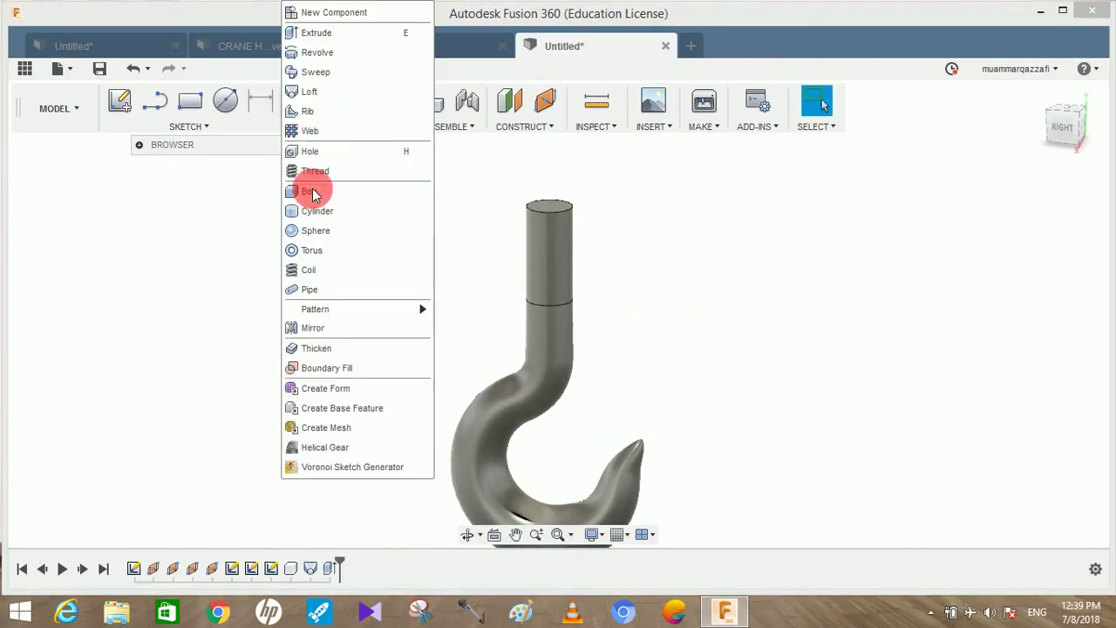
pyautogui.click(353, 172)
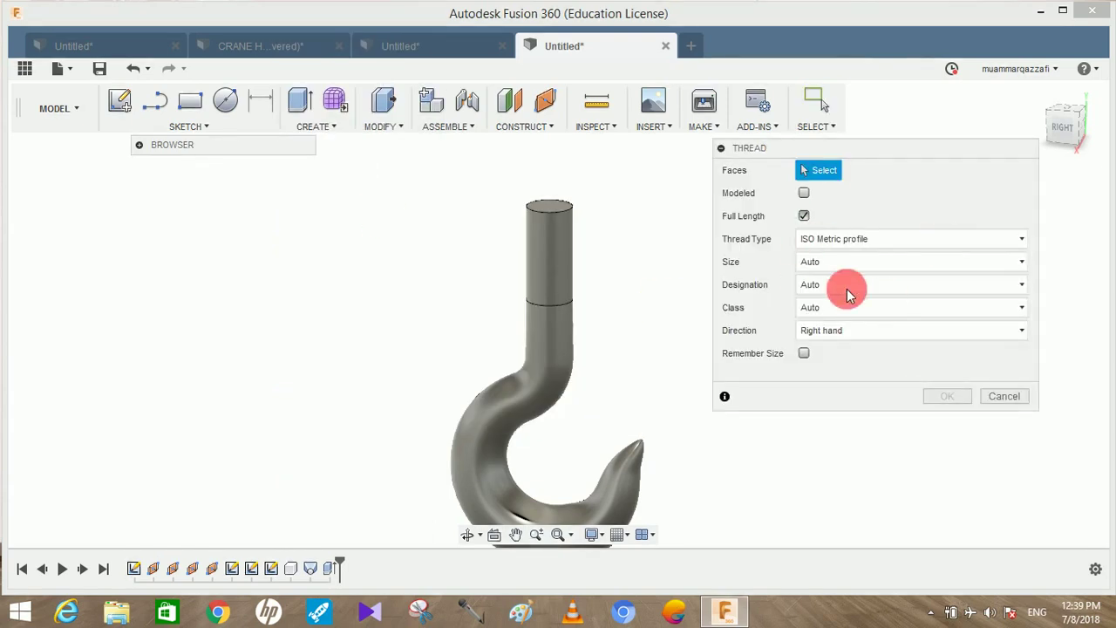
pyautogui.click(879, 241)
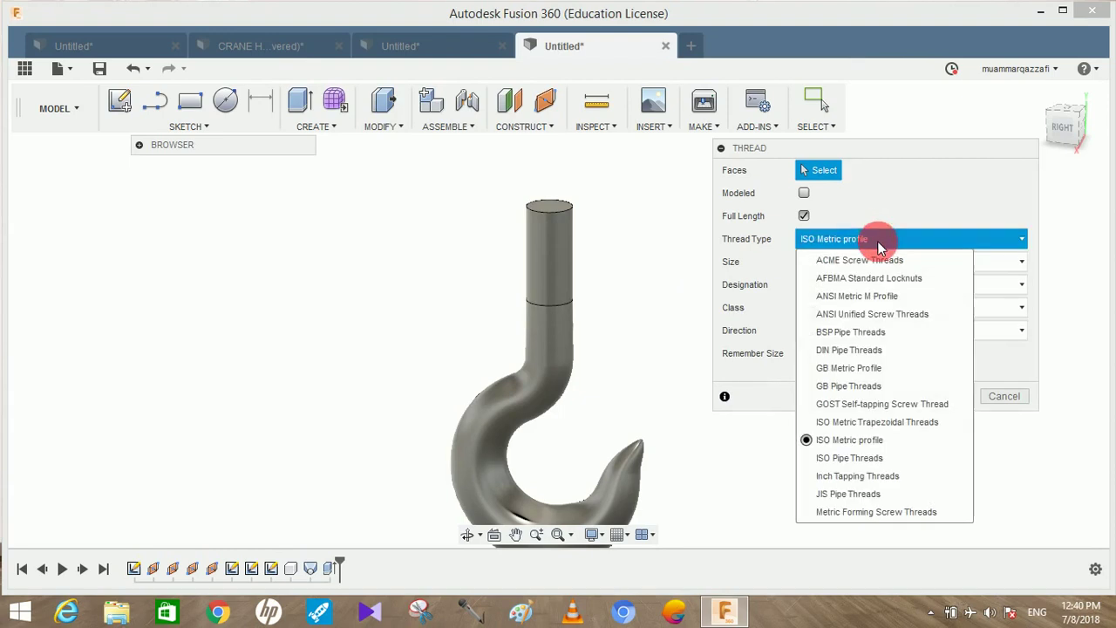
pyautogui.click(882, 301)
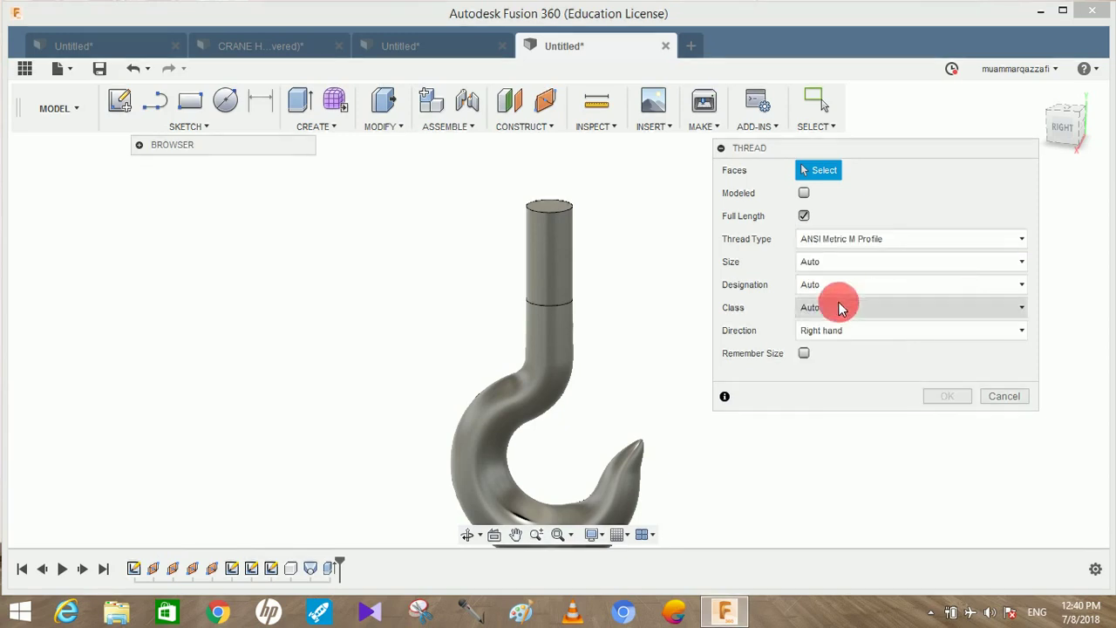
pyautogui.click(528, 262)
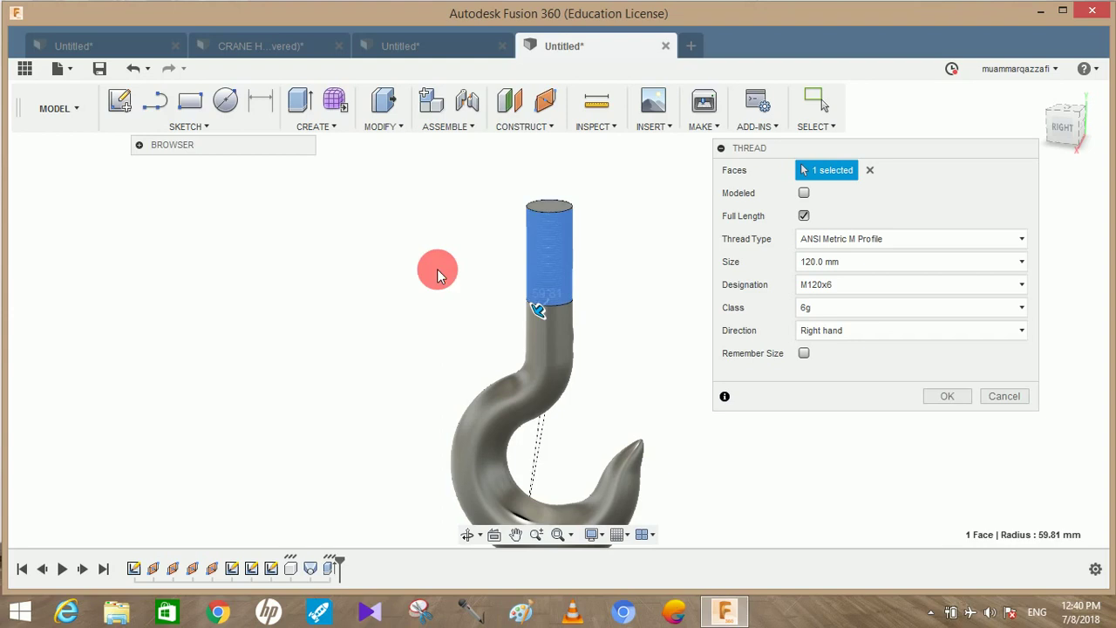
# Switch the thread type to GB Metric Profile and create it as a modeled, full-length thread.
pyautogui.click(815, 238)
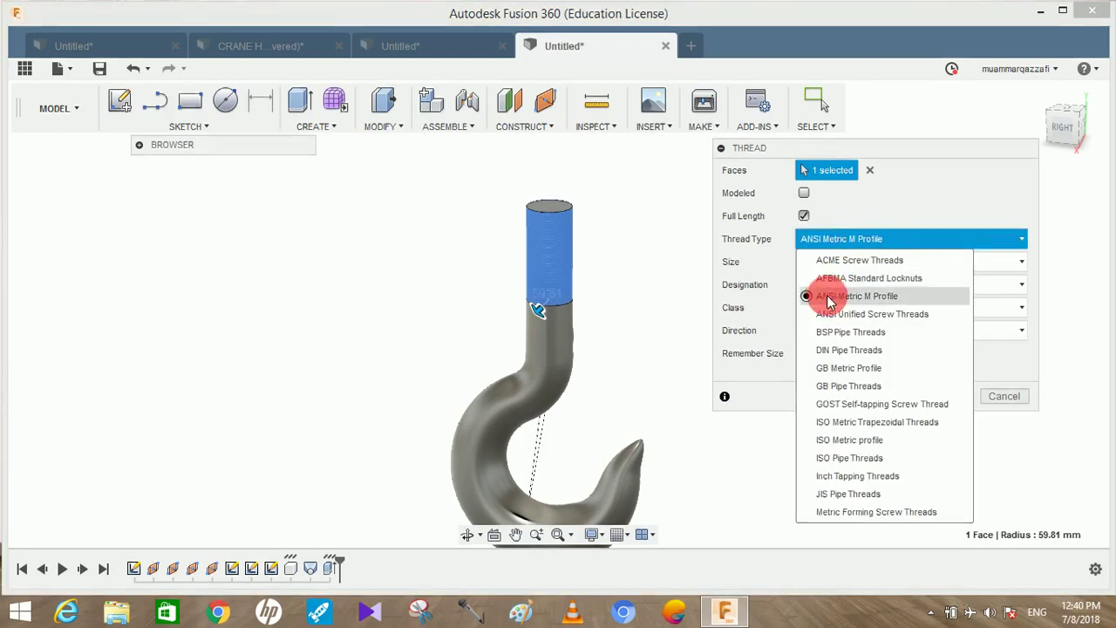
pyautogui.click(829, 297)
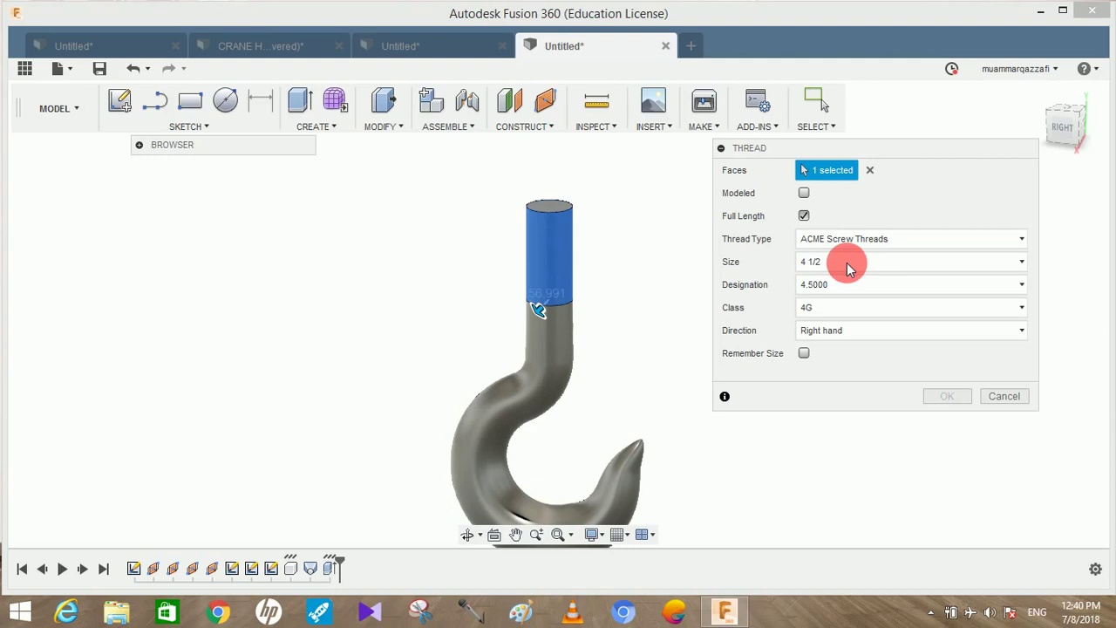
pyautogui.click(848, 241)
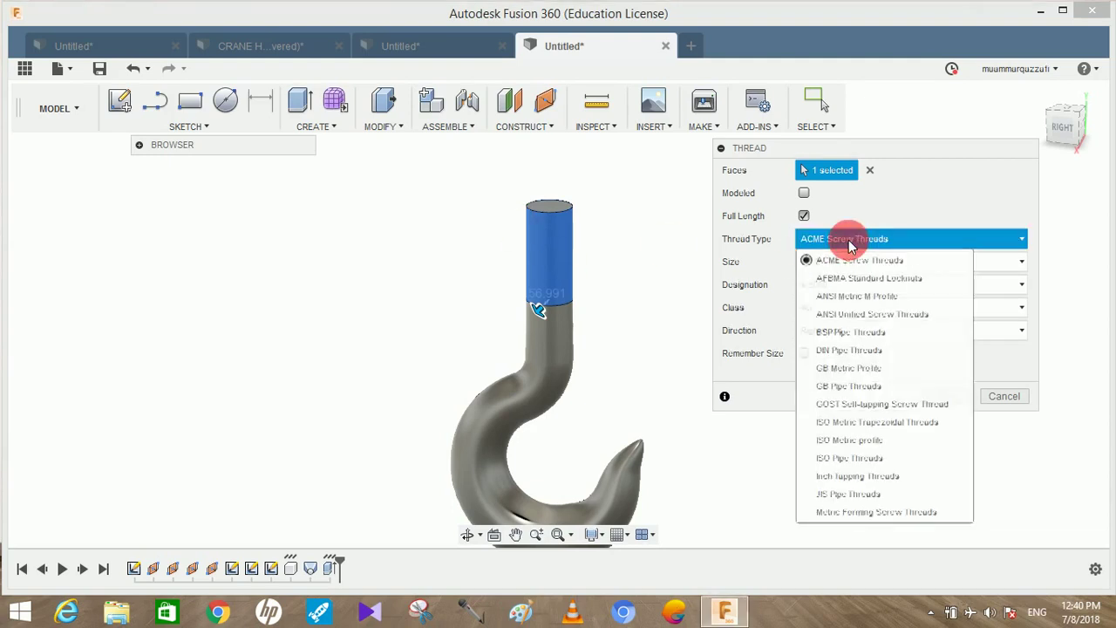
pyautogui.click(880, 370)
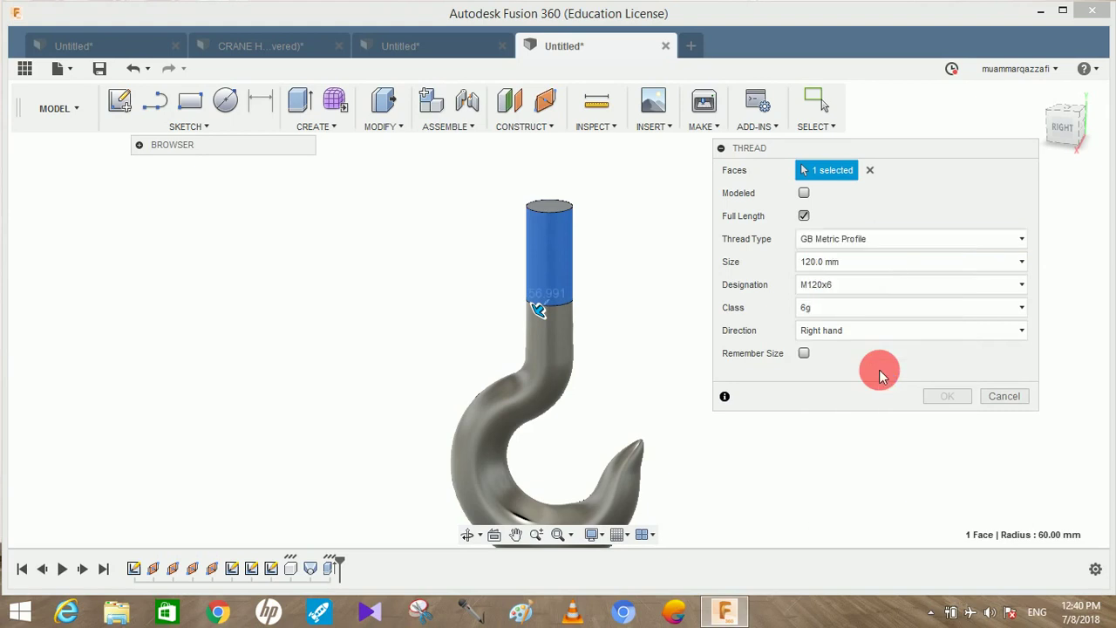
pyautogui.click(804, 216)
pyautogui.click(804, 194)
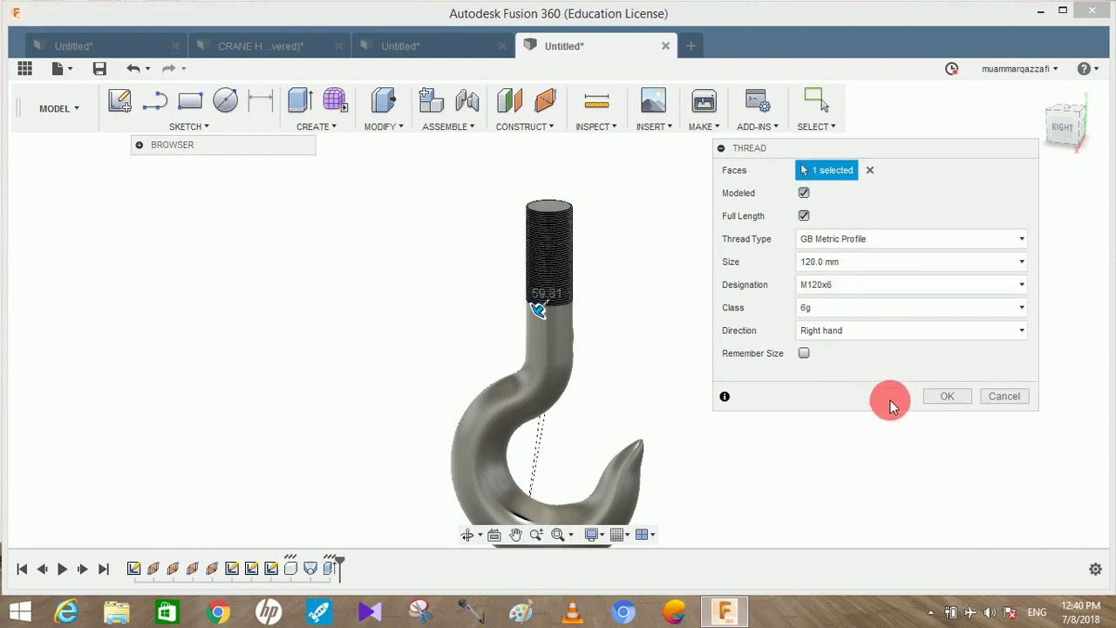
pyautogui.click(957, 400)
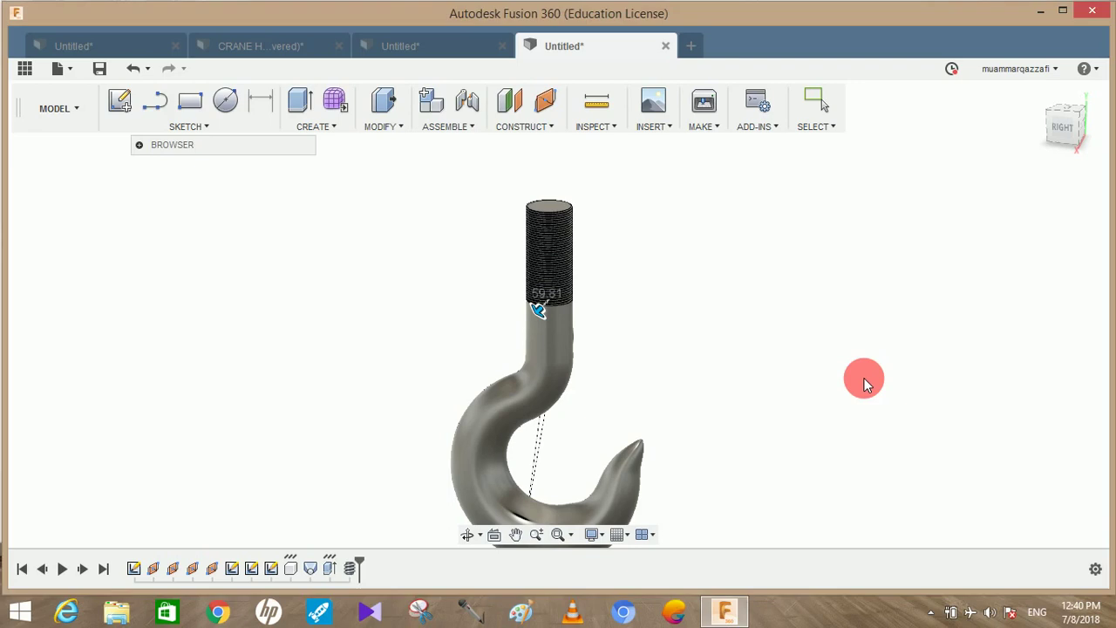
# Apply the Aluminum - Polished appearance from the metal library to the whole hook body.
pyautogui.moveTo(811, 334); pyautogui.dragTo(819, 291, button='middle')
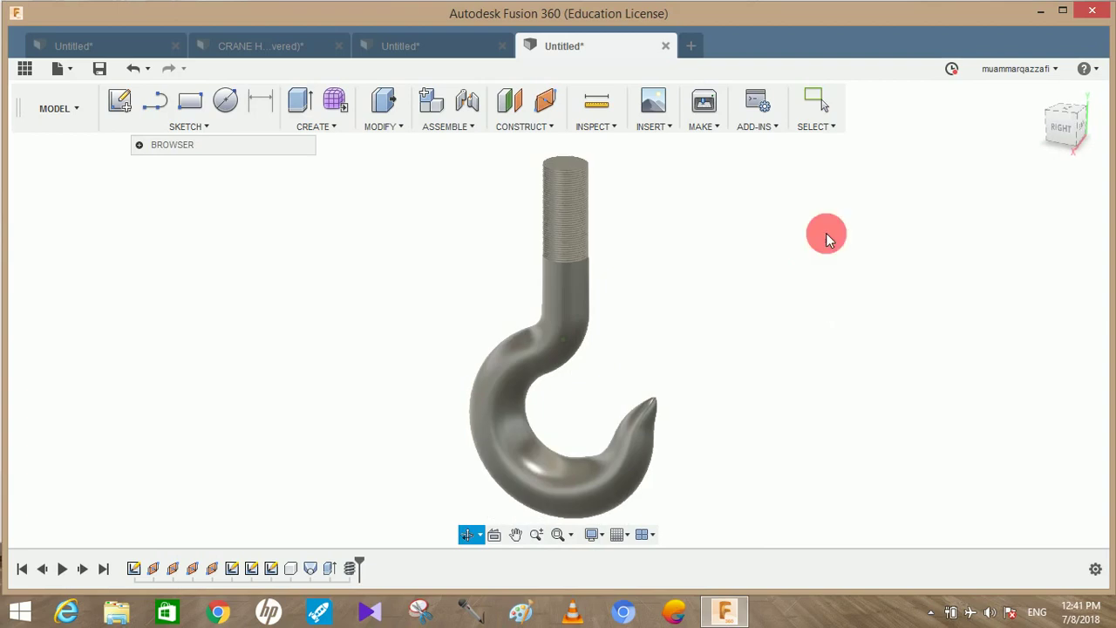
pyautogui.rightClick(840, 188)
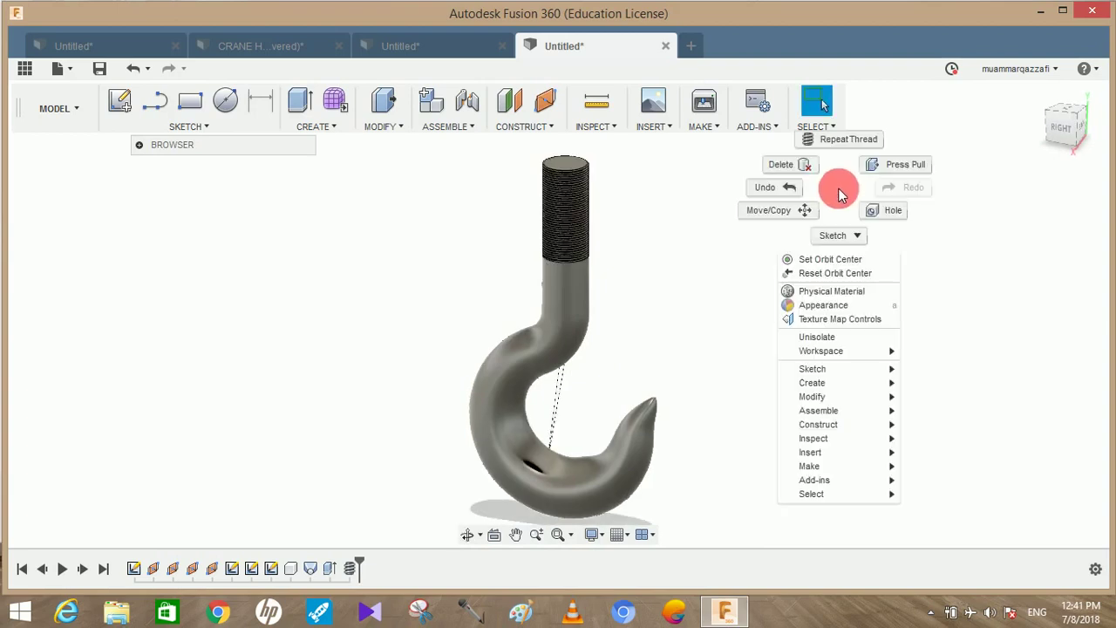
pyautogui.click(836, 306)
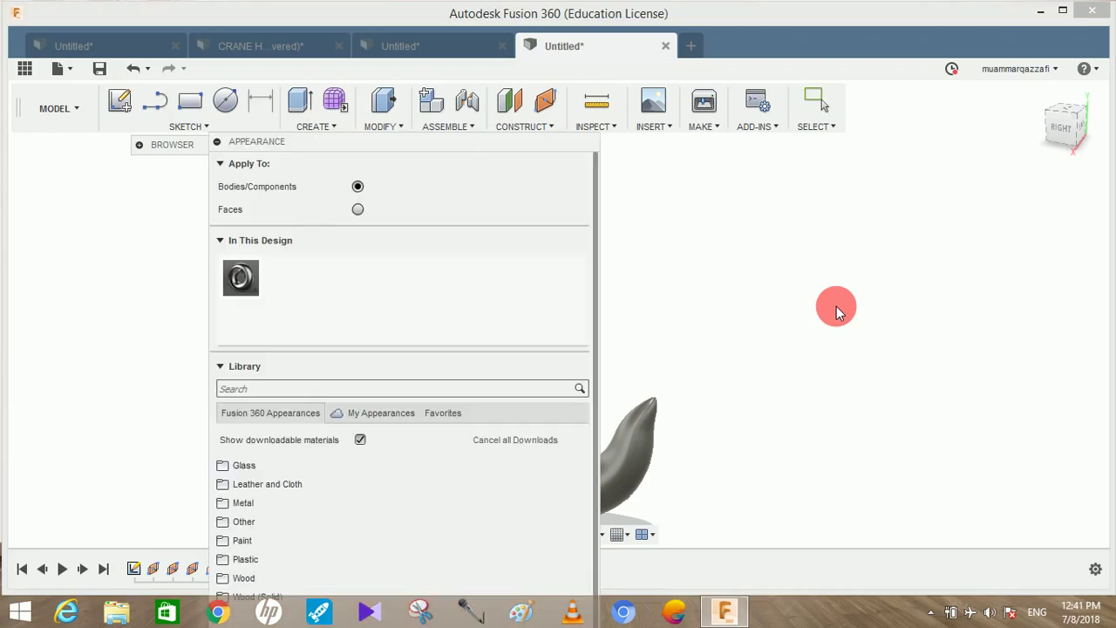
pyautogui.moveTo(414, 141); pyautogui.dragTo(494, 92)
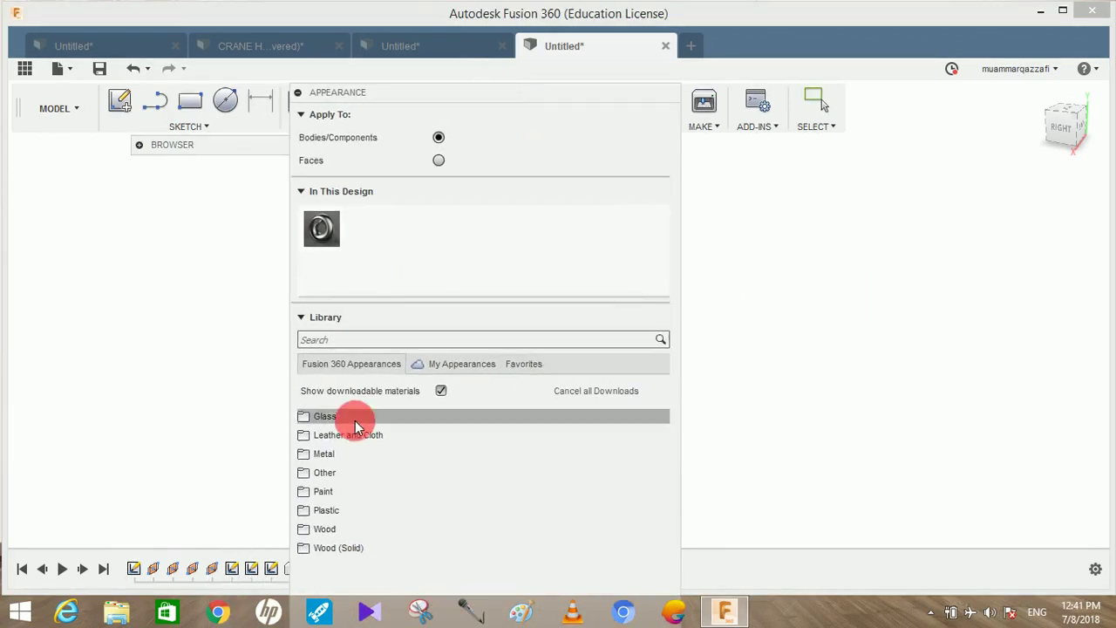
pyautogui.click(346, 455)
pyautogui.click(349, 470)
pyautogui.scroll(-3, 422, 487)
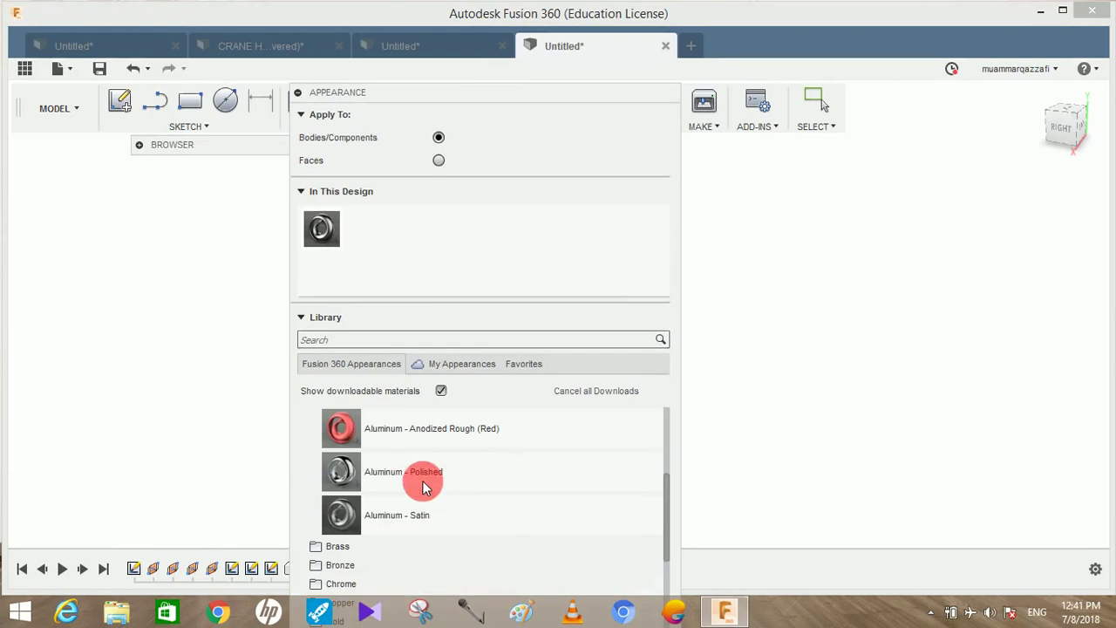
pyautogui.moveTo(471, 97); pyautogui.dragTo(886, 123)
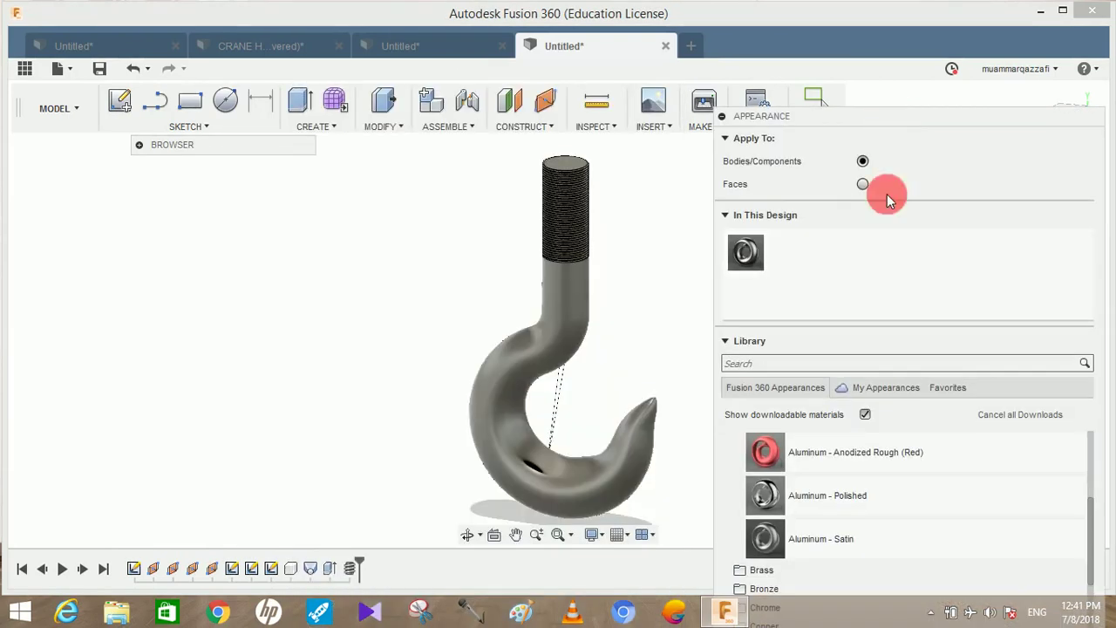
pyautogui.moveTo(872, 498); pyautogui.dragTo(482, 323)
pyautogui.press('Escape')
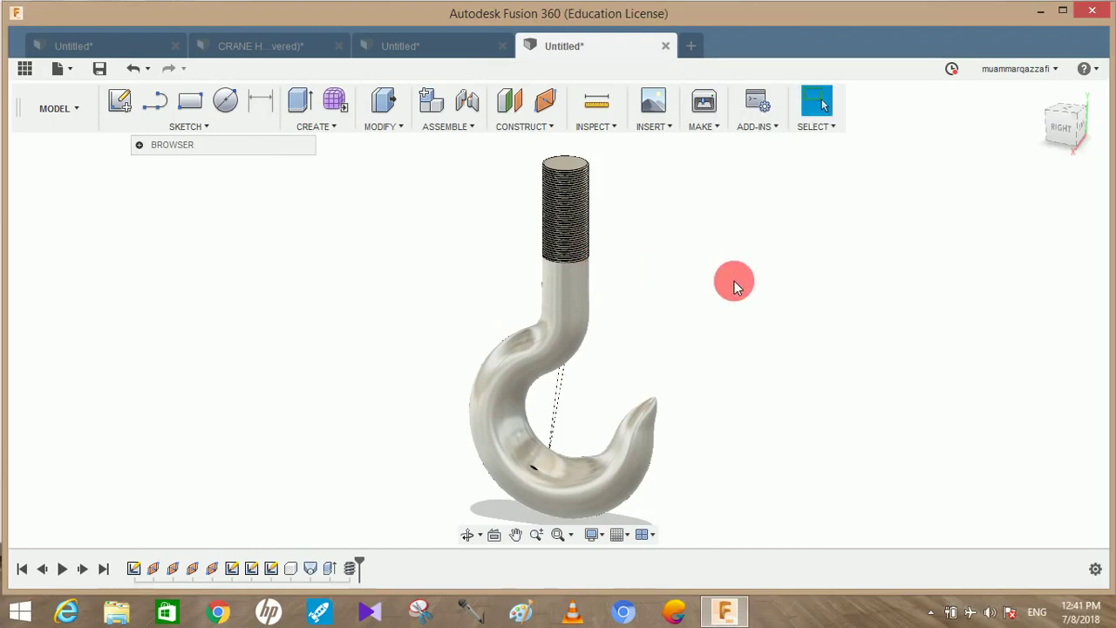
# Inspect the finished hook, and switch to the Crane Hook document to examine its threaded hook from an angle.
pyautogui.keyDown('shift'); pyautogui.moveTo(688, 281); pyautogui.dragTo(730, 277, button='middle'); pyautogui.keyUp('shift')
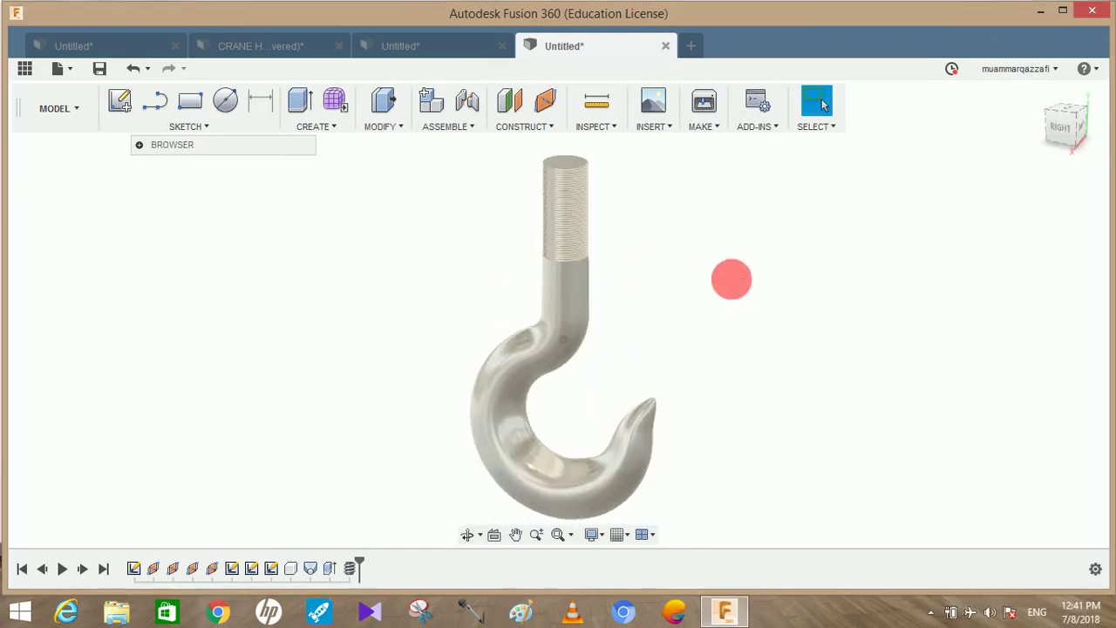
pyautogui.keyDown('shift'); pyautogui.moveTo(743, 314); pyautogui.dragTo(776, 325, button='middle'); pyautogui.keyUp('shift')
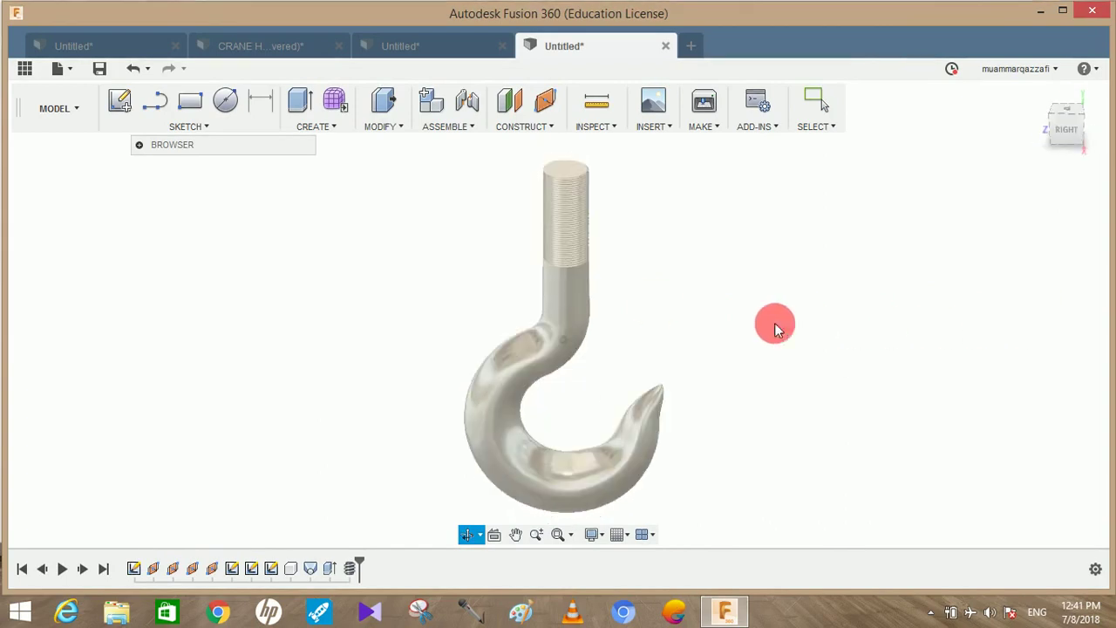
pyautogui.click(262, 47)
pyautogui.moveTo(769, 261)
pyautogui.keyDown('shift'); pyautogui.mouseDown(button='middle')
pyautogui.moveTo(585, 214)
pyautogui.moveTo(506, 249)
pyautogui.moveTo(787, 252)
pyautogui.mouseUp(button='middle'); pyautogui.keyUp('shift')
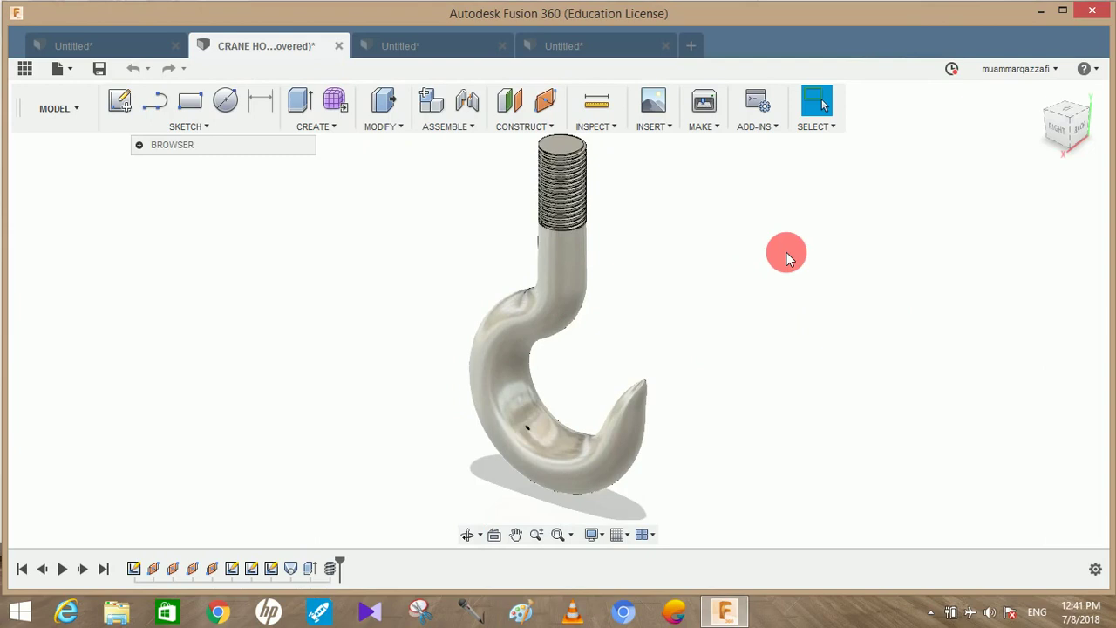
pyautogui.scroll(-1, 786, 252)
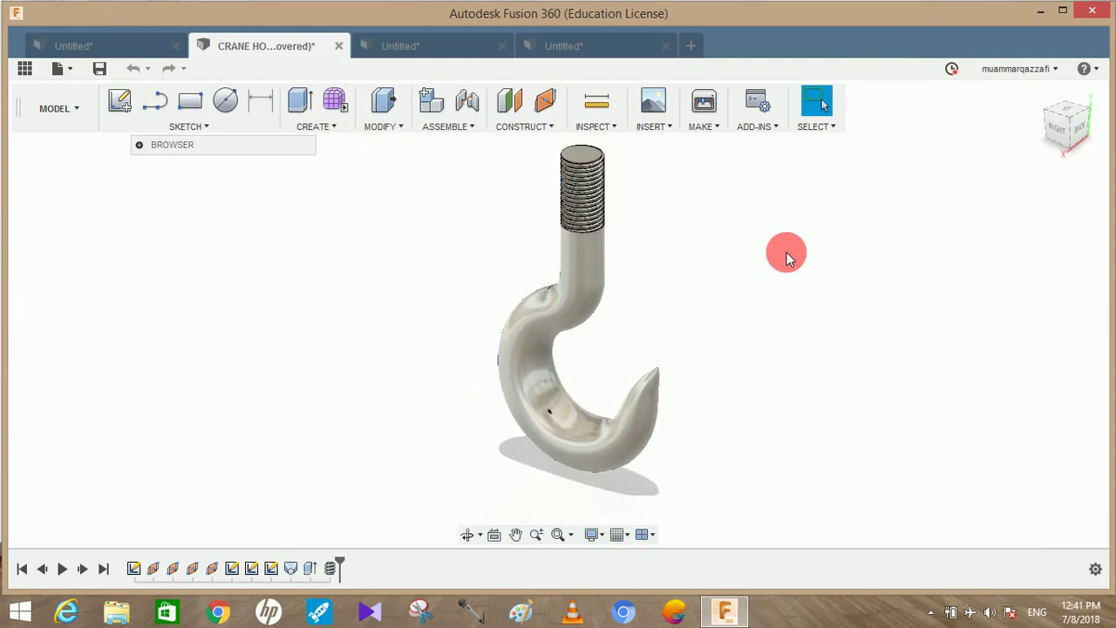